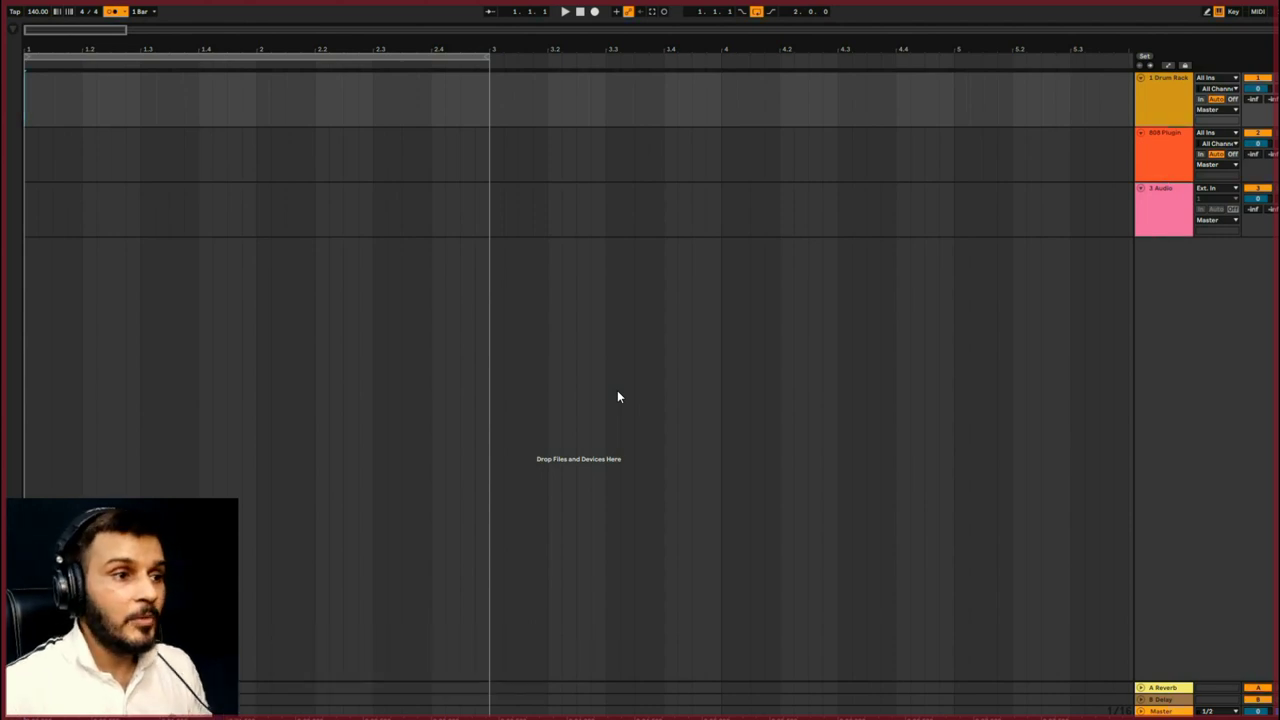
Create an empty two-bar MIDI clip at bar 1 on the Drum Rack track and shrink its note editor.
{"action": "left_click_drag", "start_coordinate": [27, 119], "coordinate": [522, 120]}
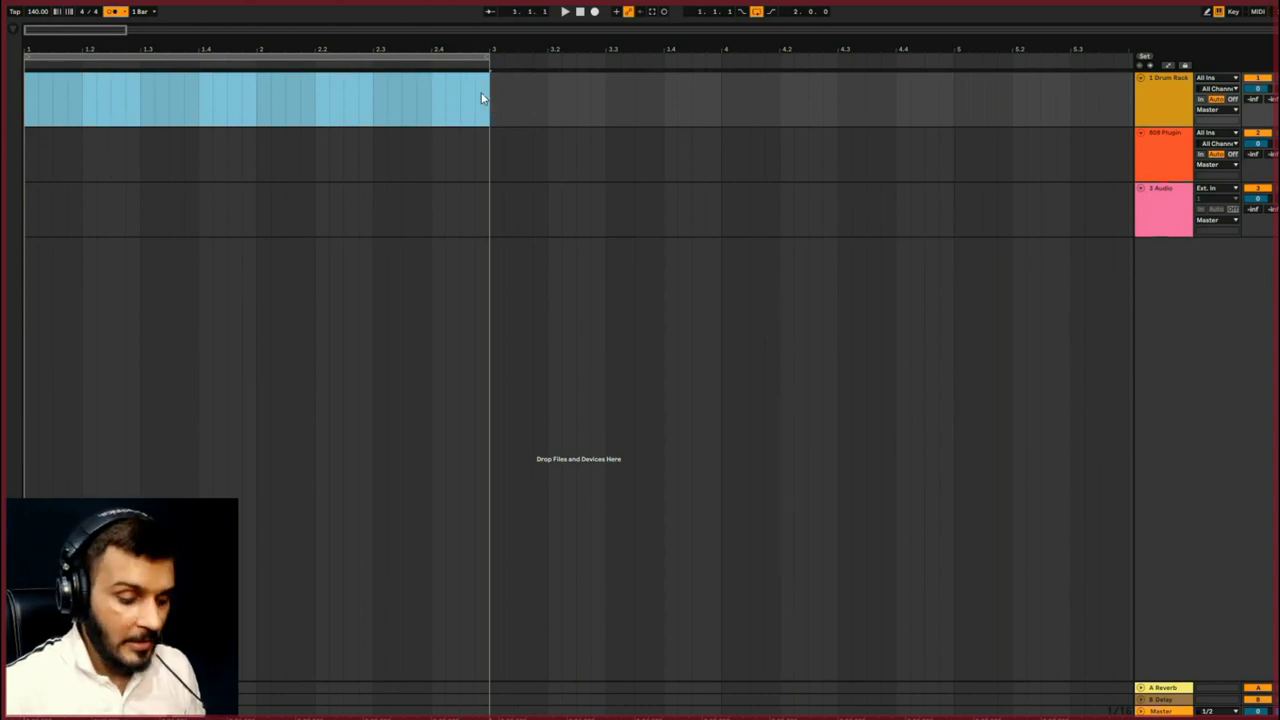
{"action": "key", "text": "ctrl+shift+m"}
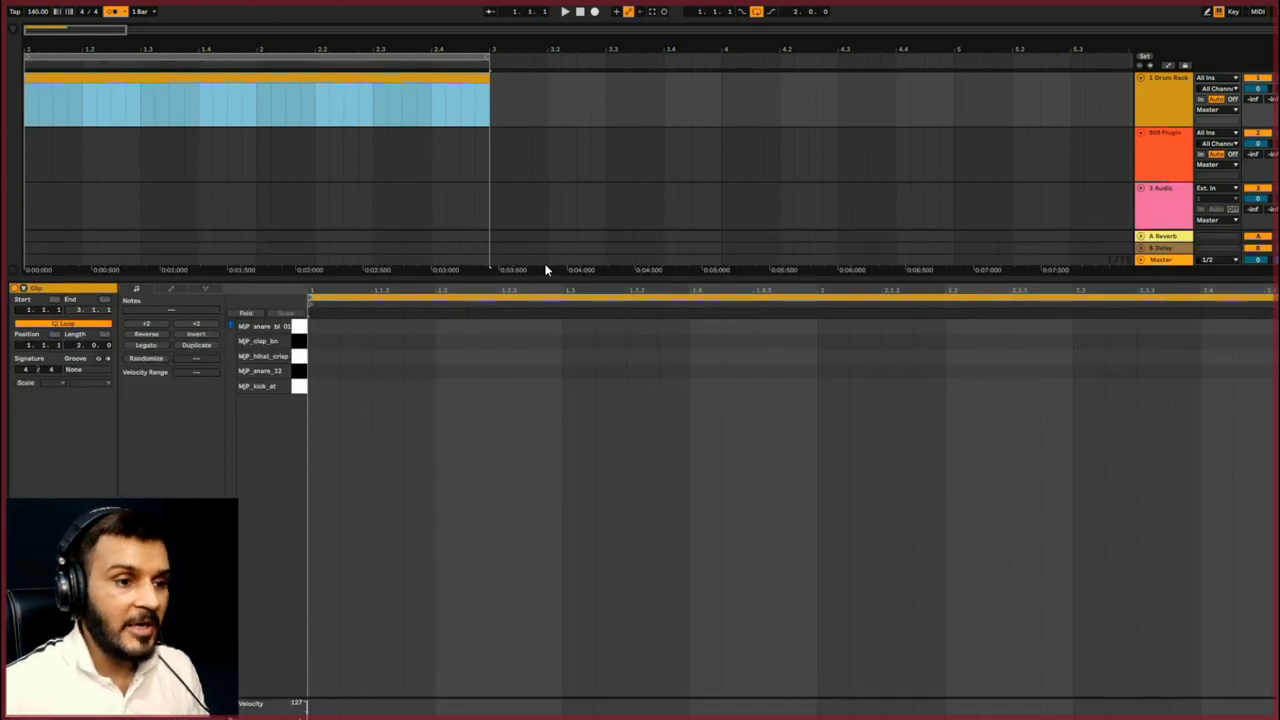
{"action": "left_click_drag", "start_coordinate": [545, 276], "coordinate": [529, 493]}
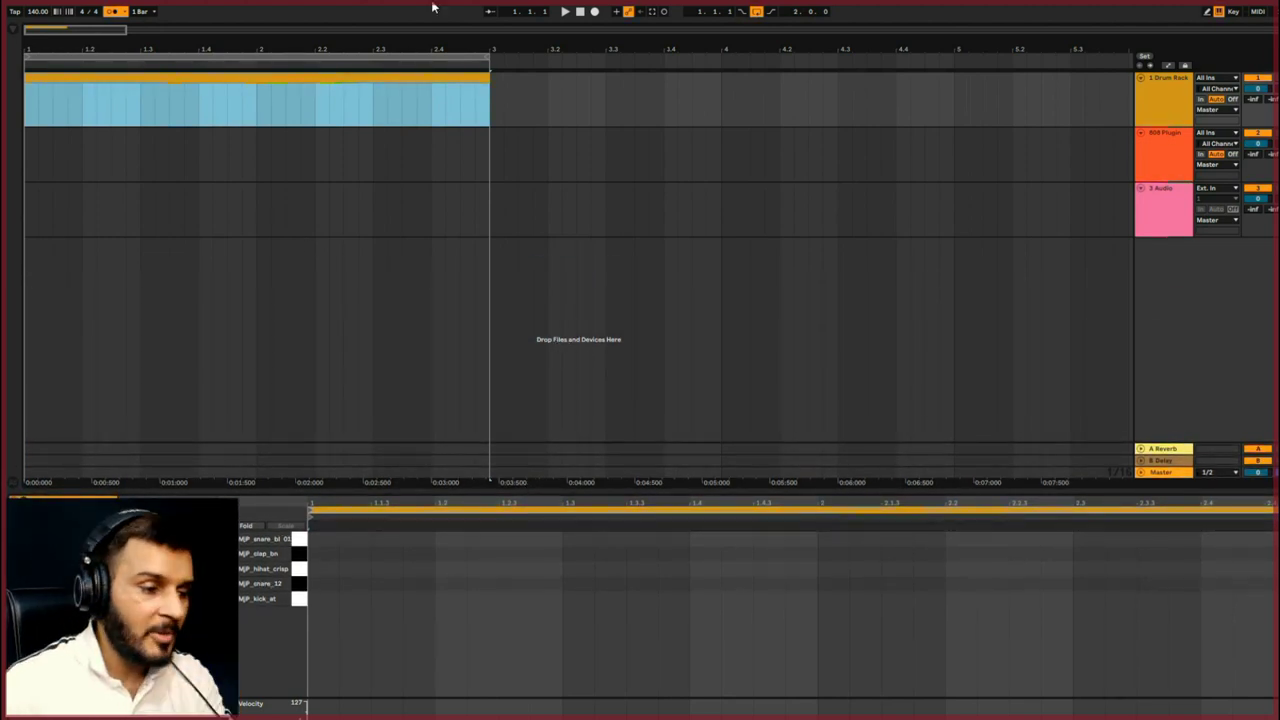
Audition the kick, hi-hat, clap and MJP_snare_bl_01 sounds of the Drum Rack, and enlarge the note editor.
{"action": "left_click", "coordinate": [300, 600]}
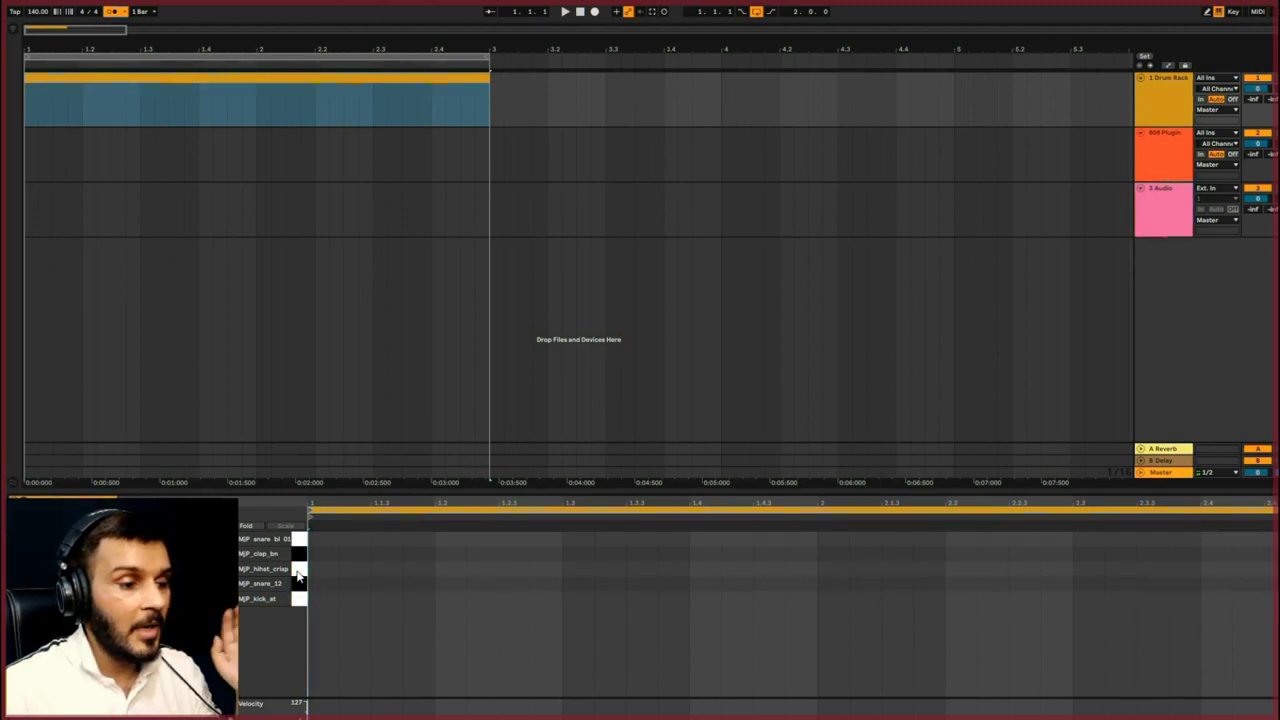
{"action": "left_click", "coordinate": [297, 570]}
{"action": "left_click", "coordinate": [300, 556]}
{"action": "left_click", "coordinate": [300, 539]}
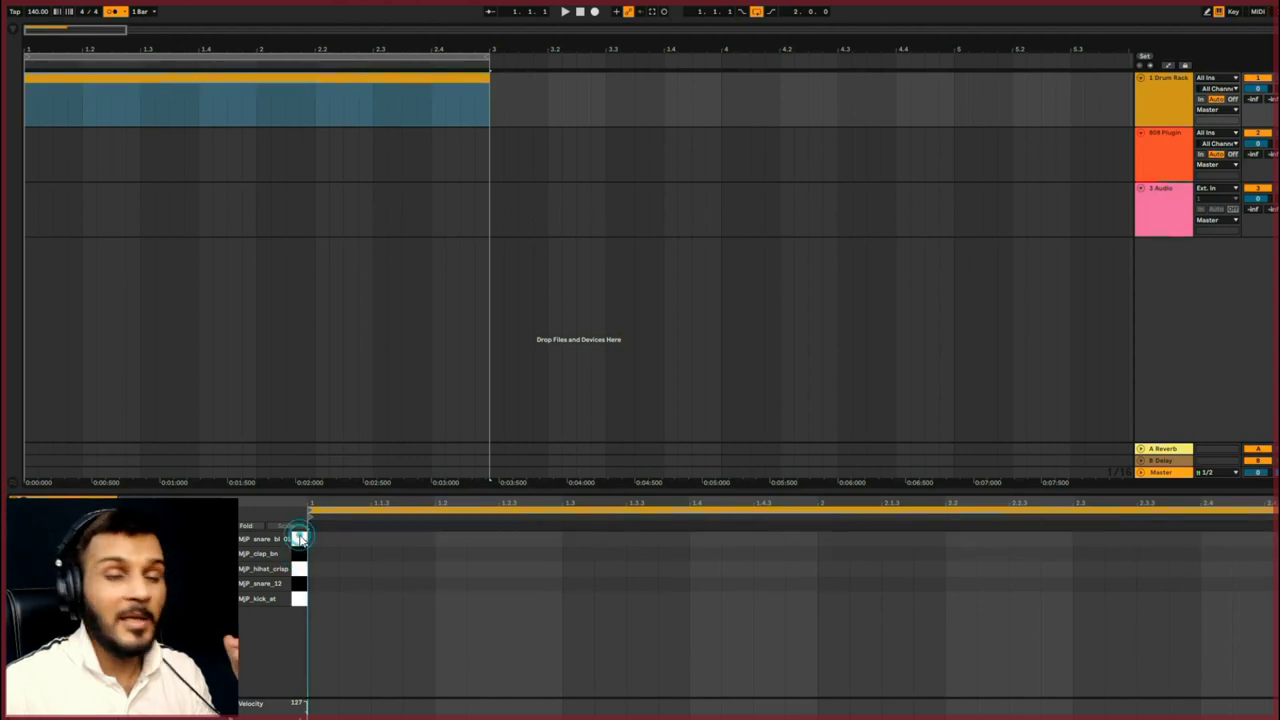
{"action": "left_click_drag", "start_coordinate": [352, 490], "coordinate": [326, 300]}
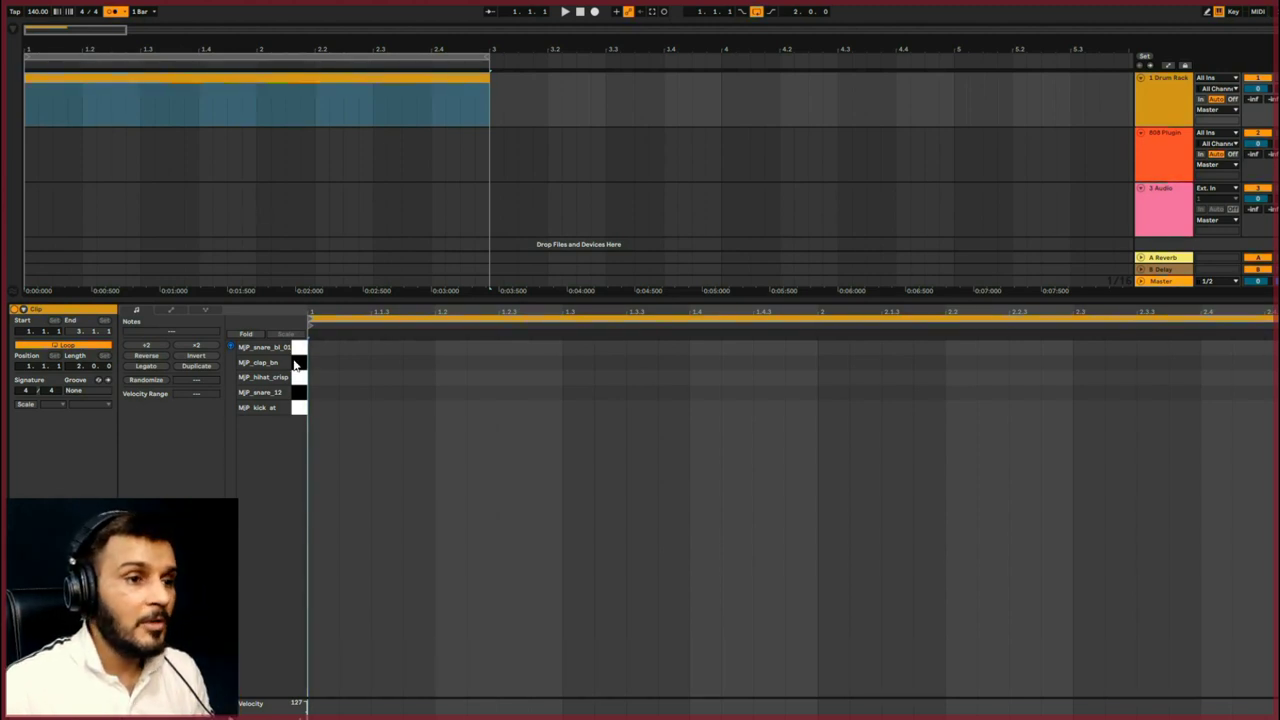
{"action": "left_click", "coordinate": [582, 12]}
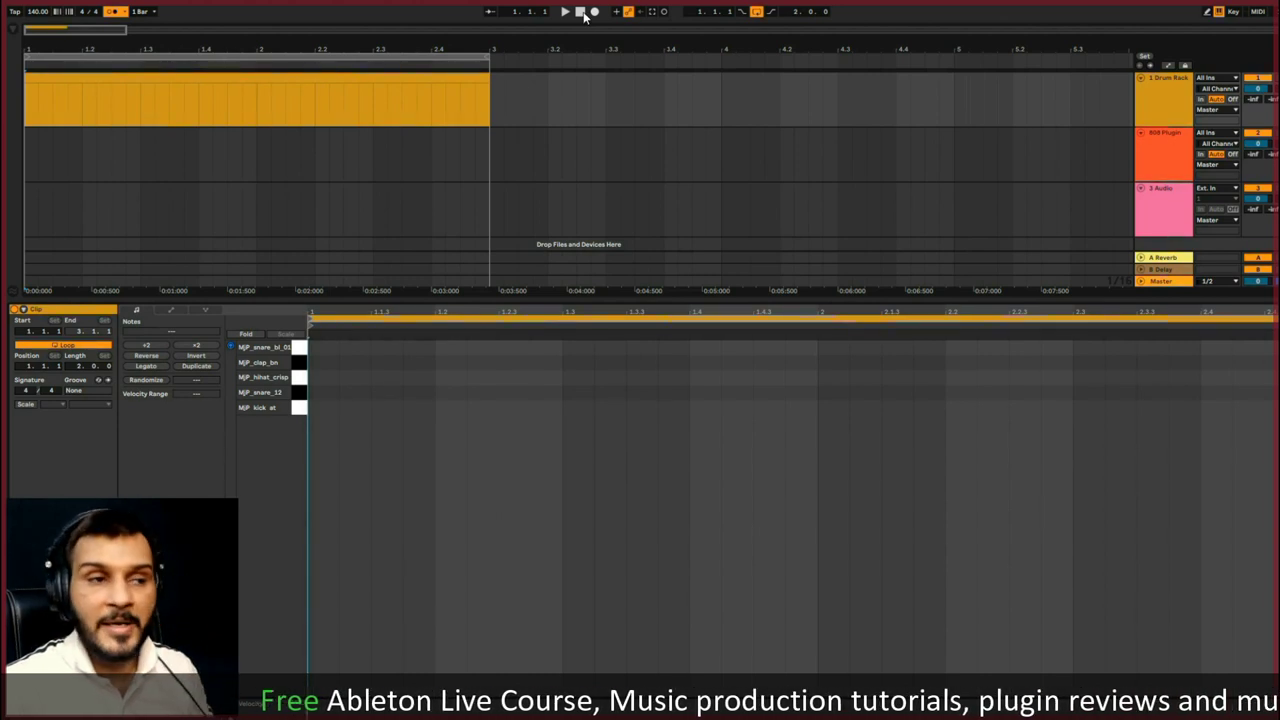
{"action": "key", "text": "space"}
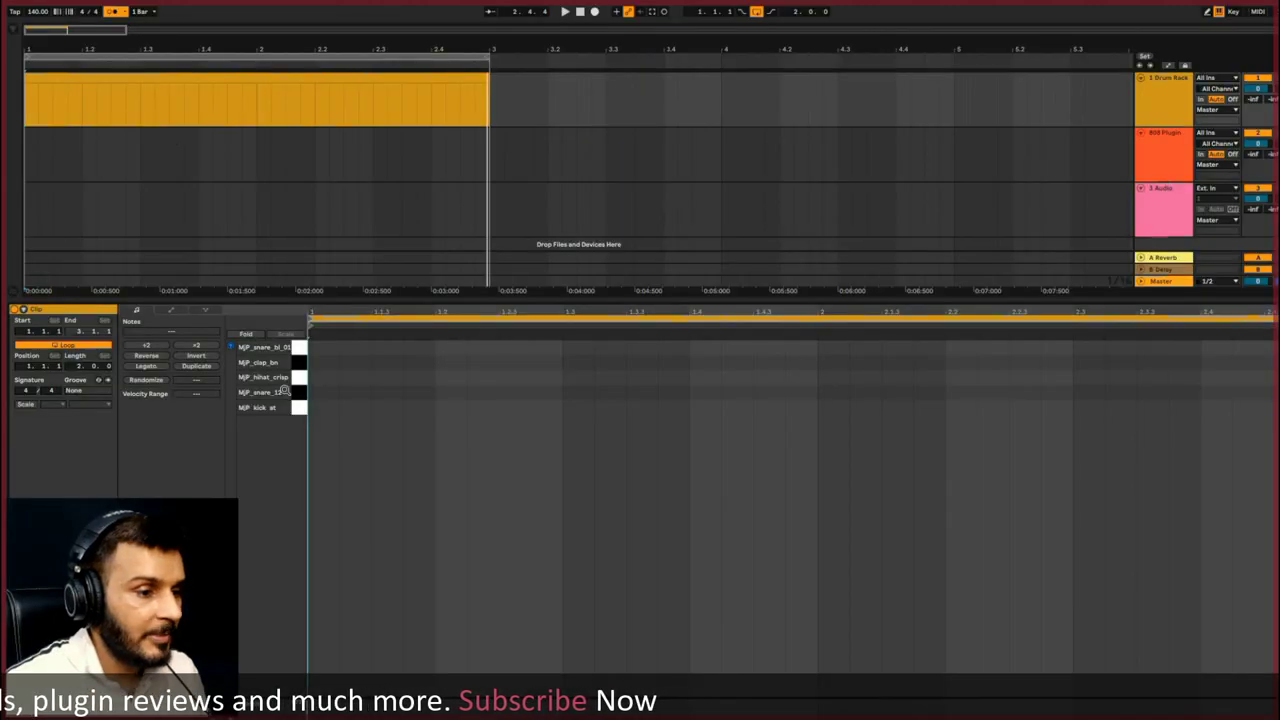
Add MJP_kick_at notes at 1.1 and 1.3.3 and an MJP_snare_12 note at 1.3, and play back the pattern.
{"action": "double_click", "coordinate": [319, 408]}
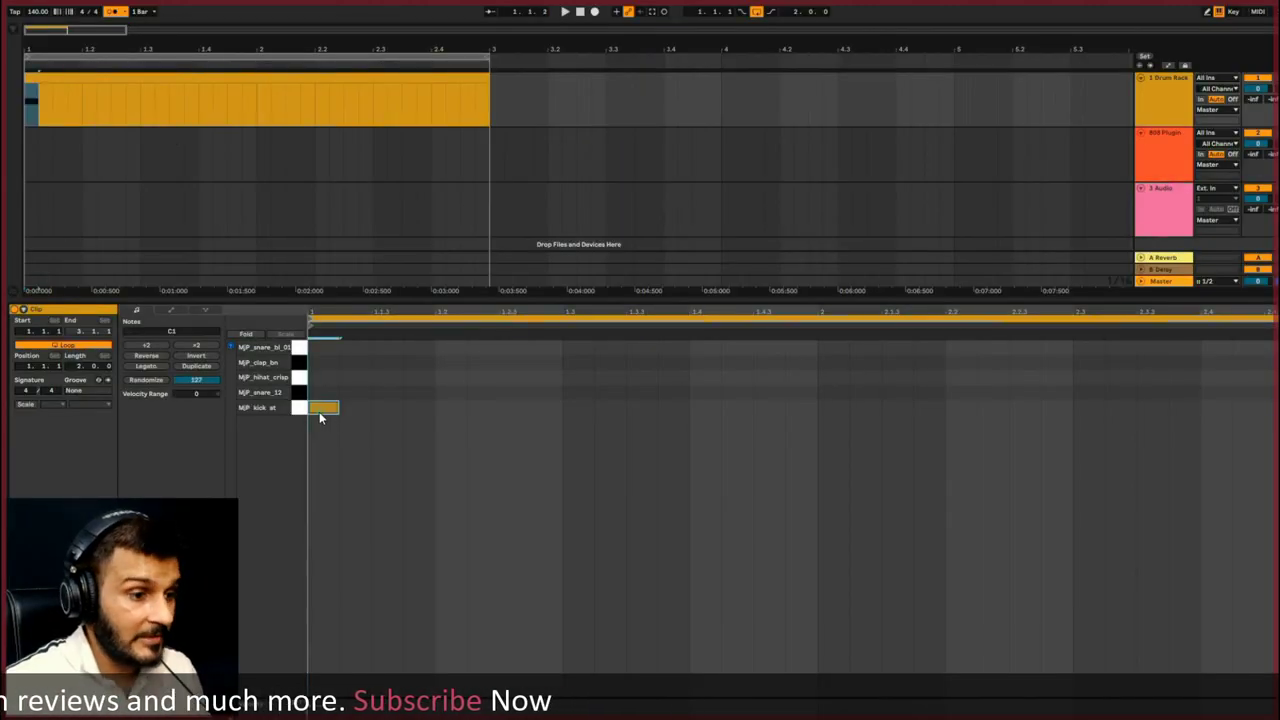
{"action": "double_click", "coordinate": [570, 391]}
{"action": "key", "text": "space"}
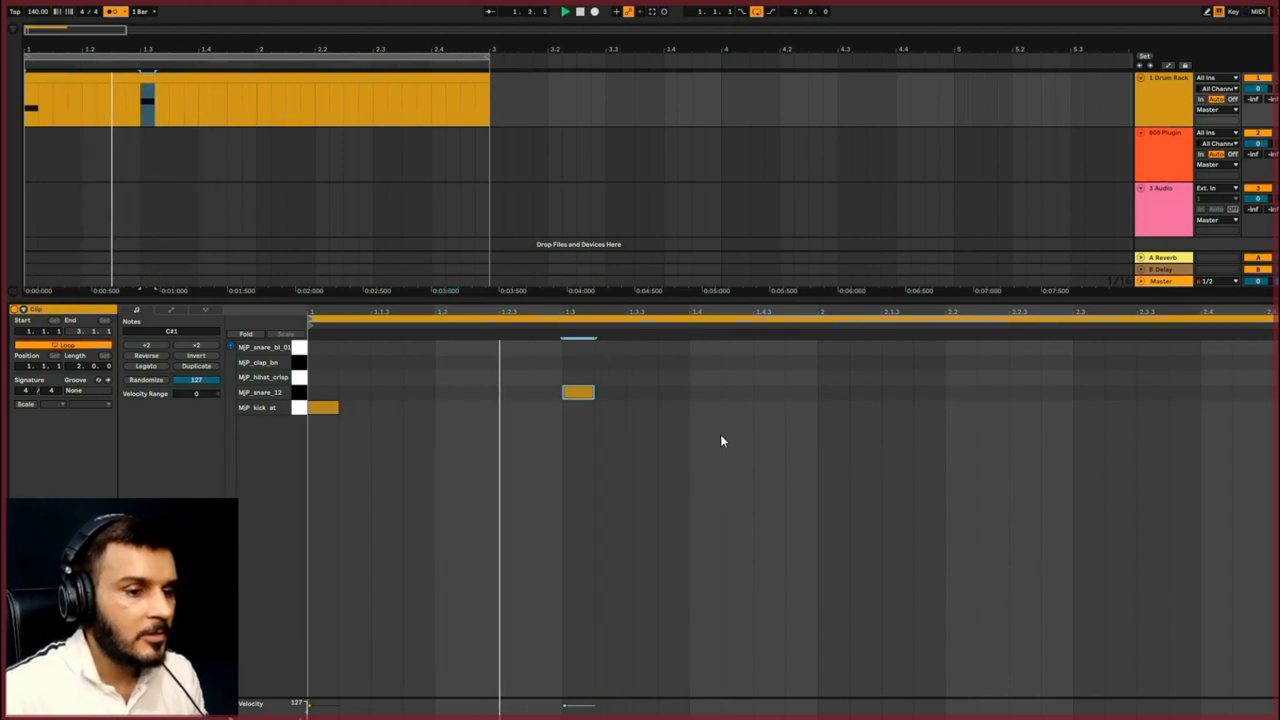
{"action": "double_click", "coordinate": [638, 408]}
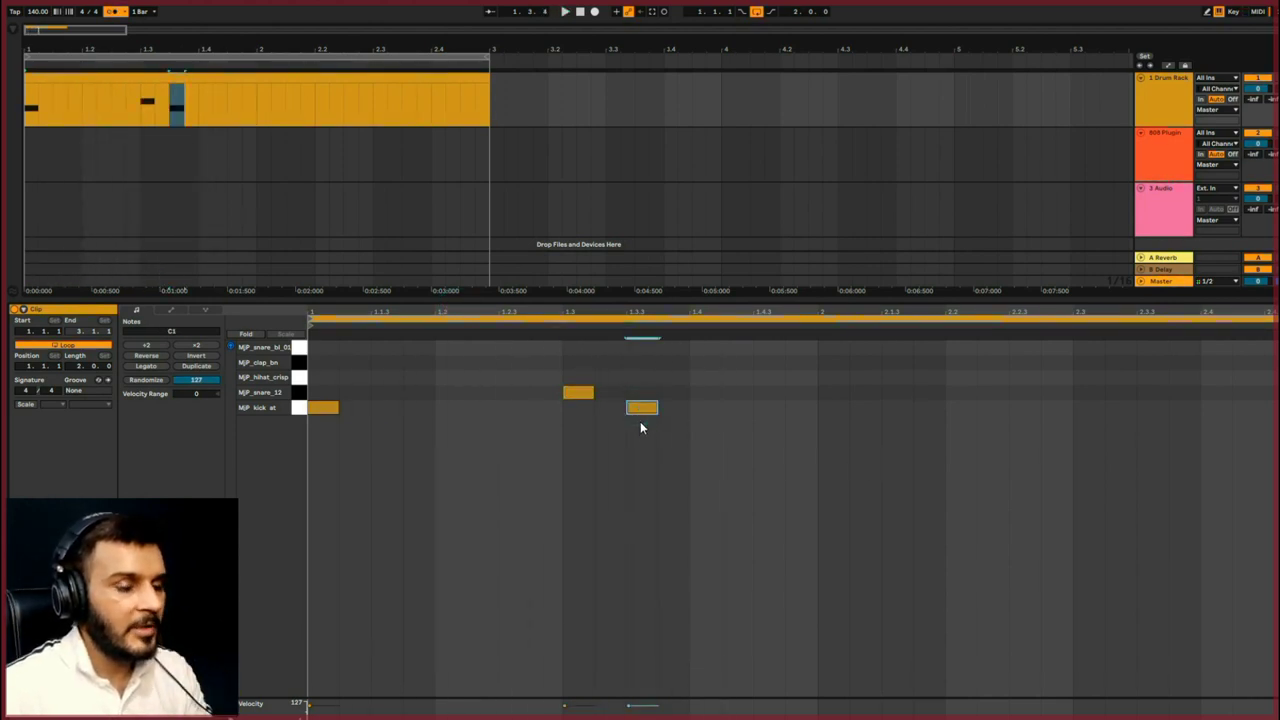
{"action": "key", "text": "space"}
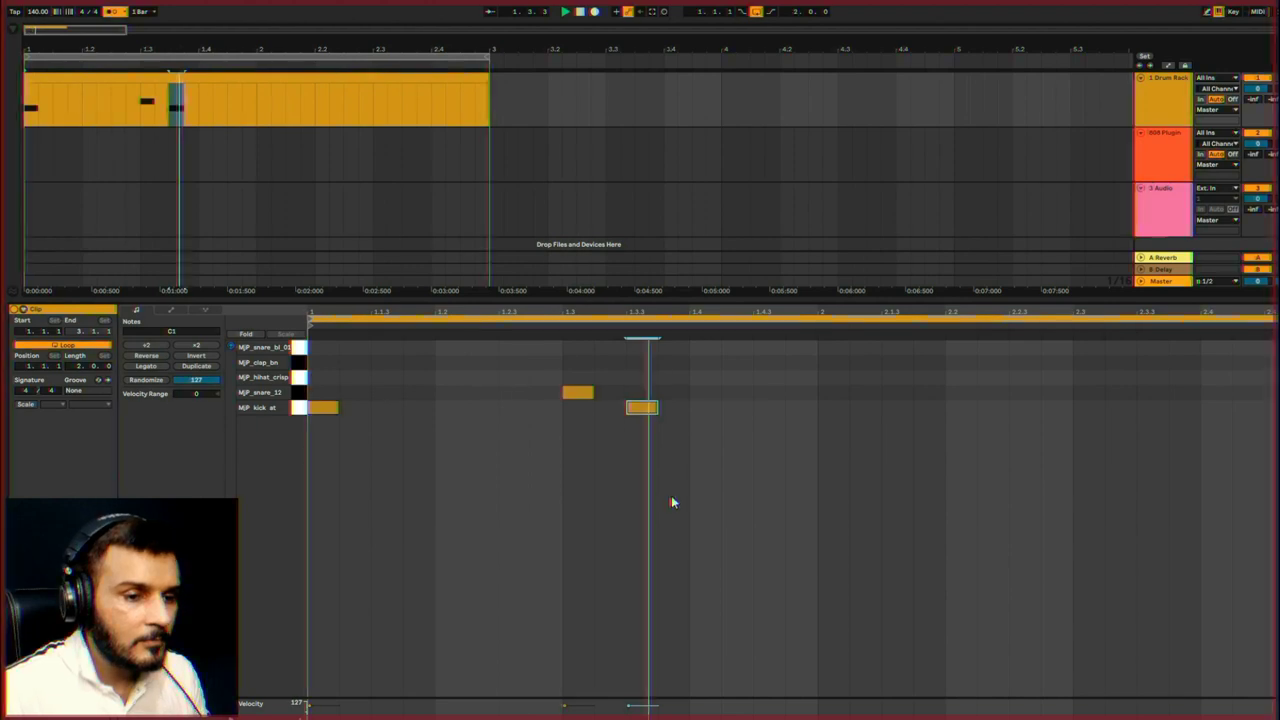
Complete the second bar with MJP_kick_at notes at 2.1.3 and 2.2 and an MJP_snare_12 note at 2.3.
{"action": "double_click", "coordinate": [829, 409]}
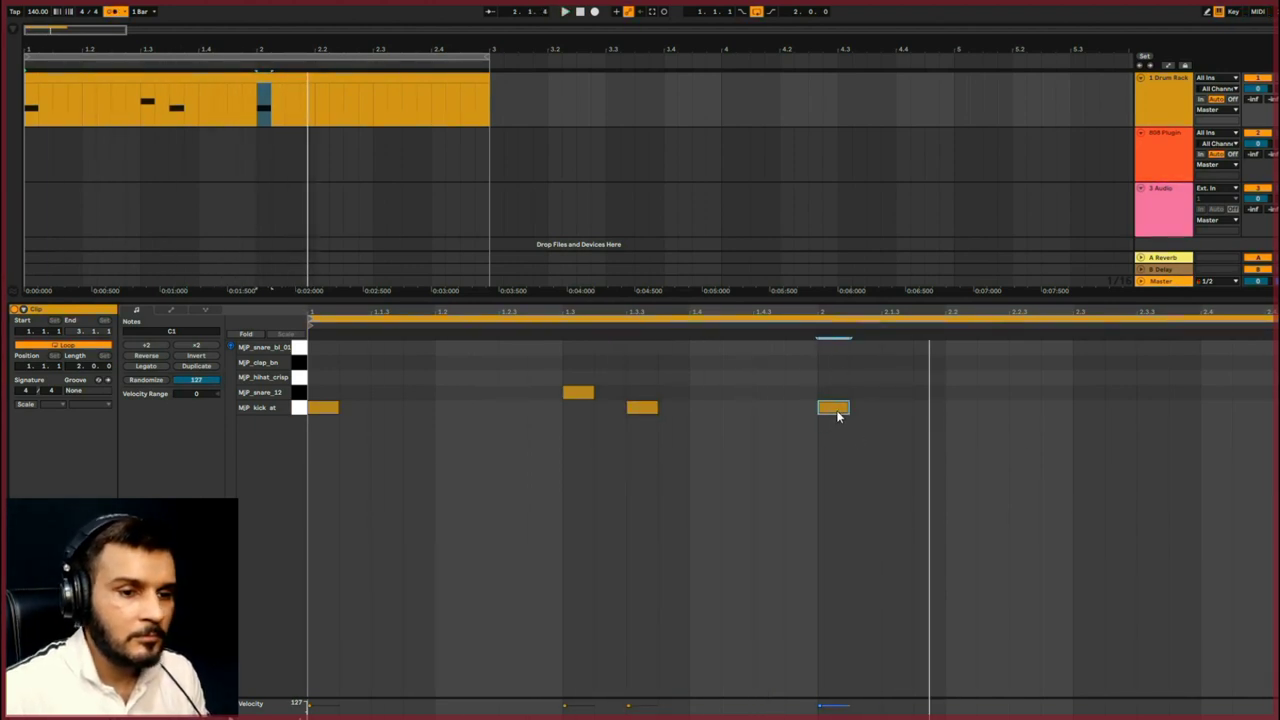
{"action": "key", "text": "space"}
{"action": "left_click_drag", "start_coordinate": [836, 410], "coordinate": [902, 416]}
{"action": "key", "text": "space"}
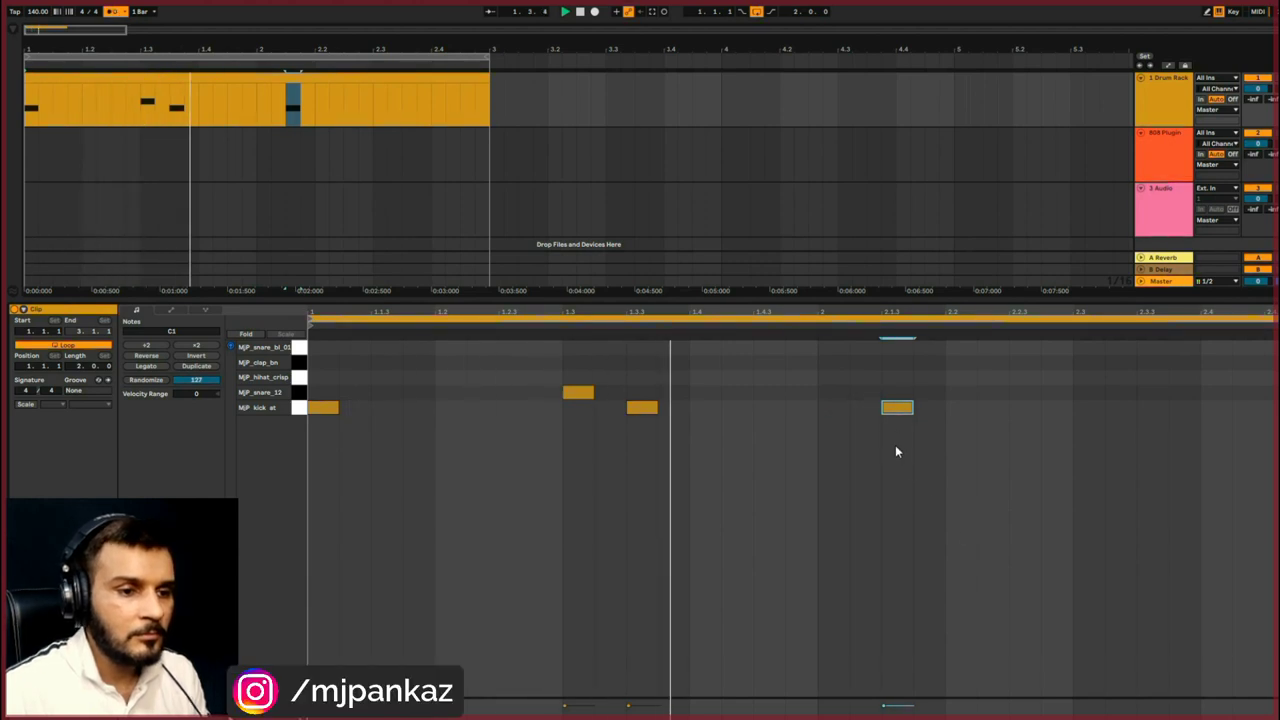
{"action": "double_click", "coordinate": [927, 409]}
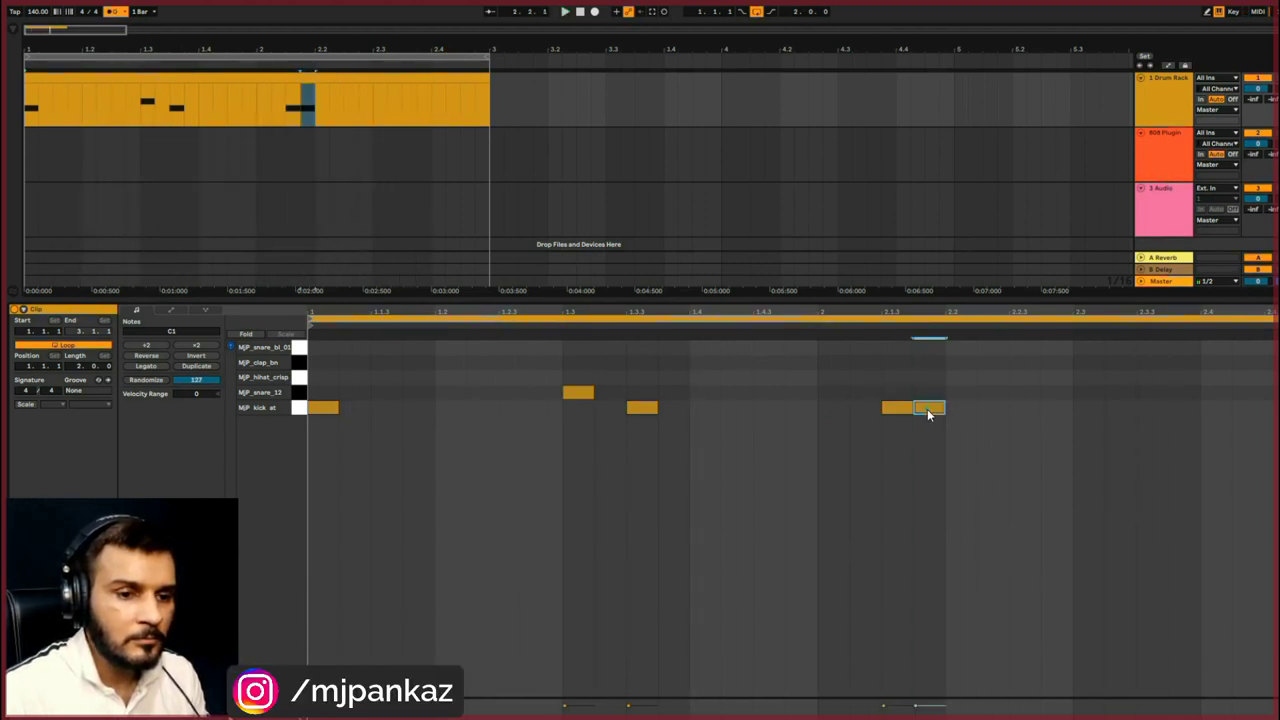
{"action": "key", "text": "ctrl+d"}
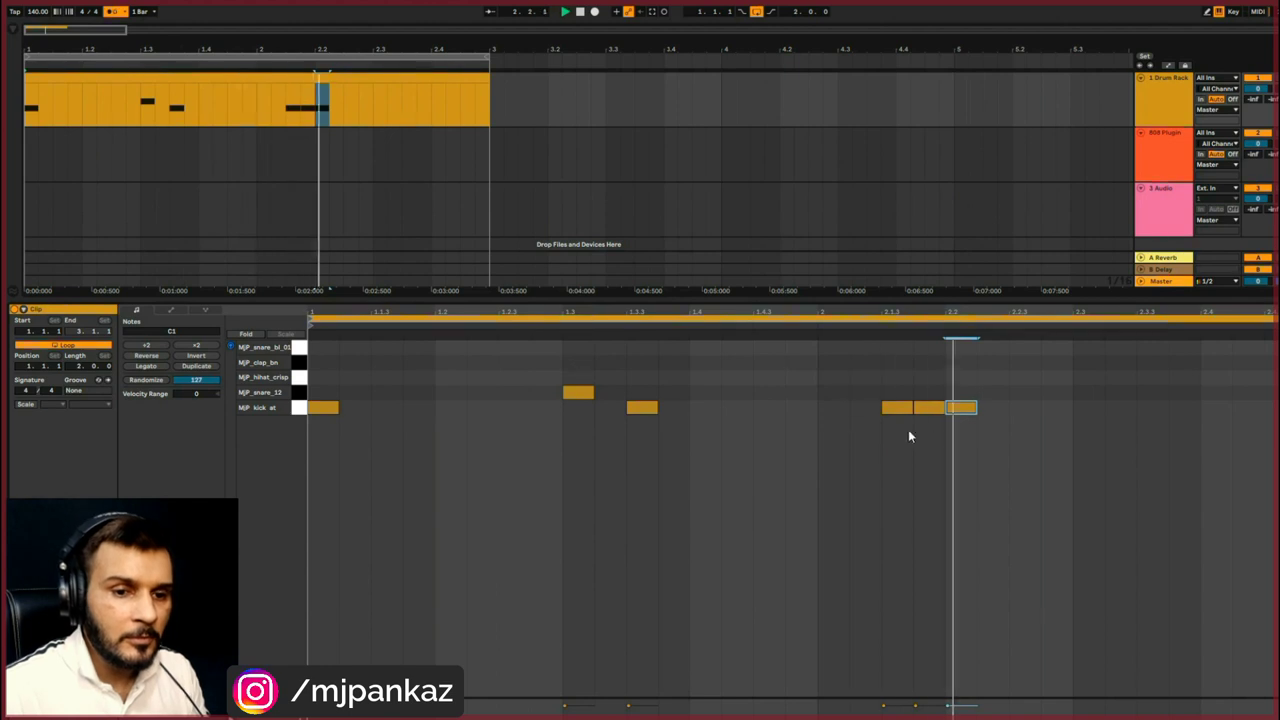
{"action": "left_click", "coordinate": [926, 410]}
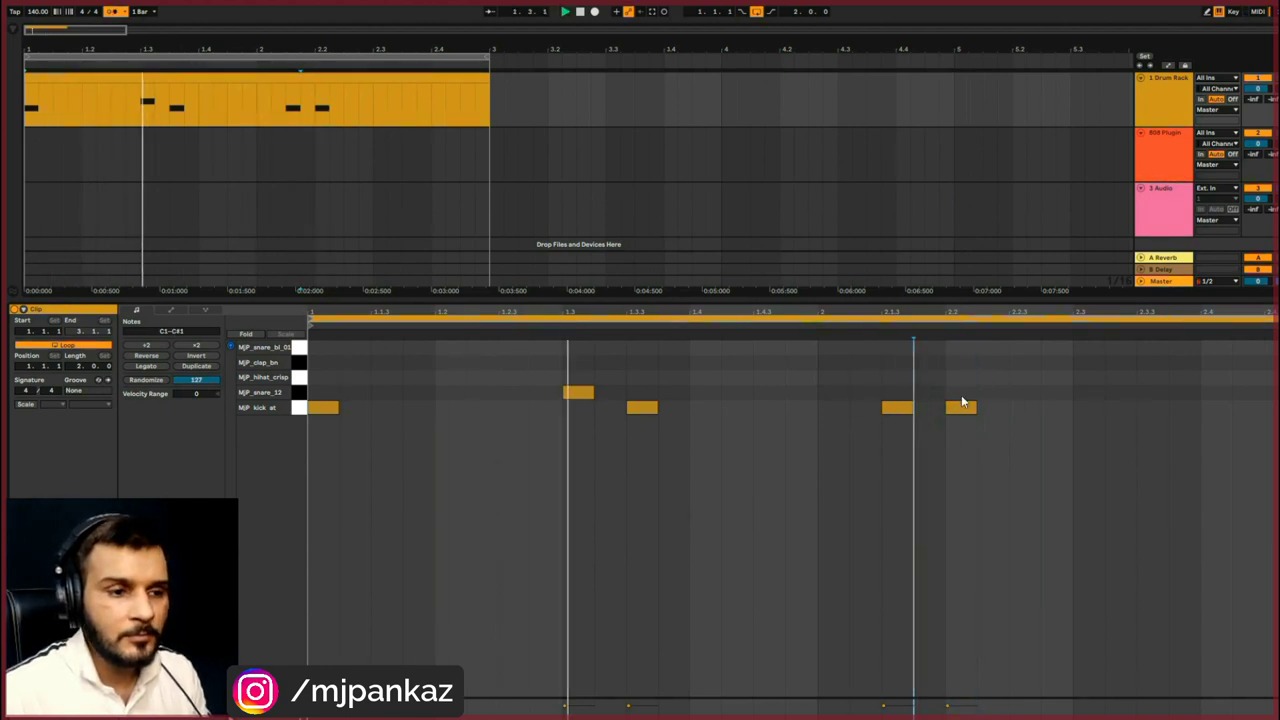
{"action": "double_click", "coordinate": [1082, 378]}
{"action": "left_click_drag", "start_coordinate": [1084, 374], "coordinate": [1084, 398]}
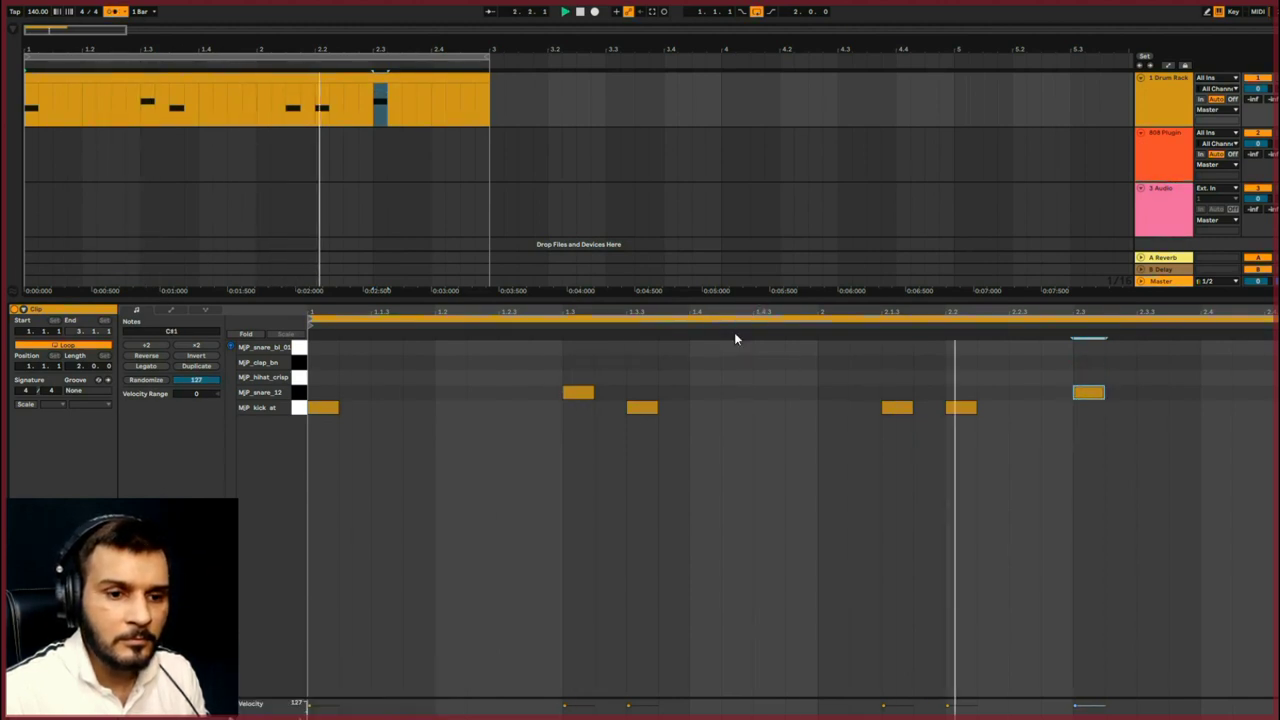
Duplicate the two-bar drum clip to bar 3 and extend the arrangement loop to a length of 3.3.3.
{"action": "left_click", "coordinate": [349, 78]}
{"action": "key", "text": "space"}
{"action": "key", "text": "ctrl+d"}
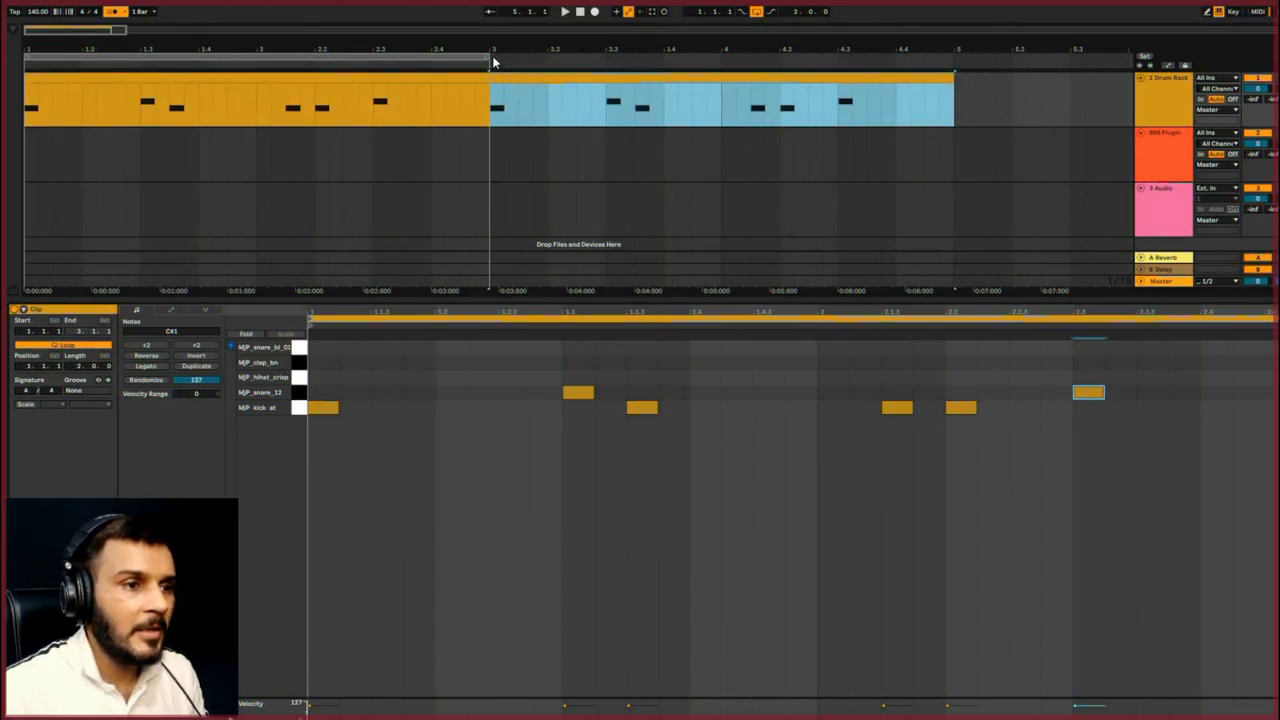
{"action": "left_click_drag", "start_coordinate": [487, 55], "coordinate": [939, 57]}
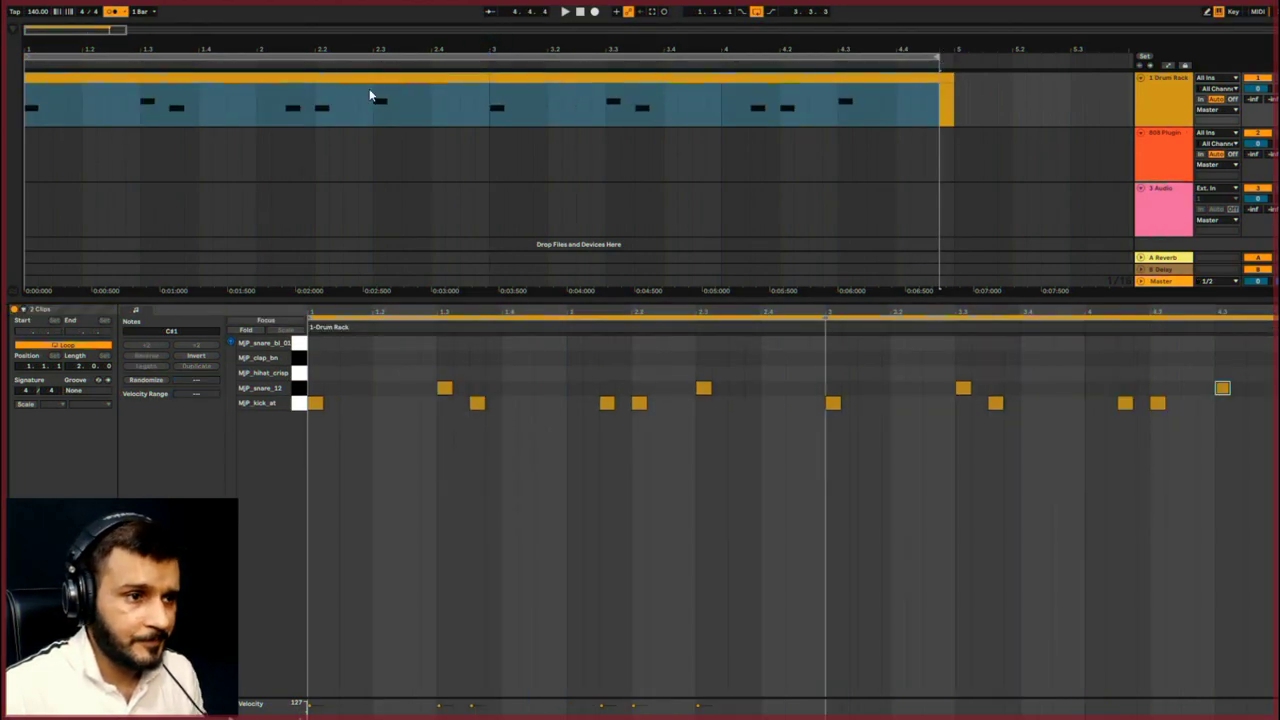
Consolidate the two Drum Rack clips into one four-bar clip.
{"action": "left_click", "coordinate": [366, 79]}
{"action": "left_click", "coordinate": [366, 78]}
{"action": "left_click", "coordinate": [524, 80], "text": "shift"}
{"action": "key", "text": "ctrl+j"}
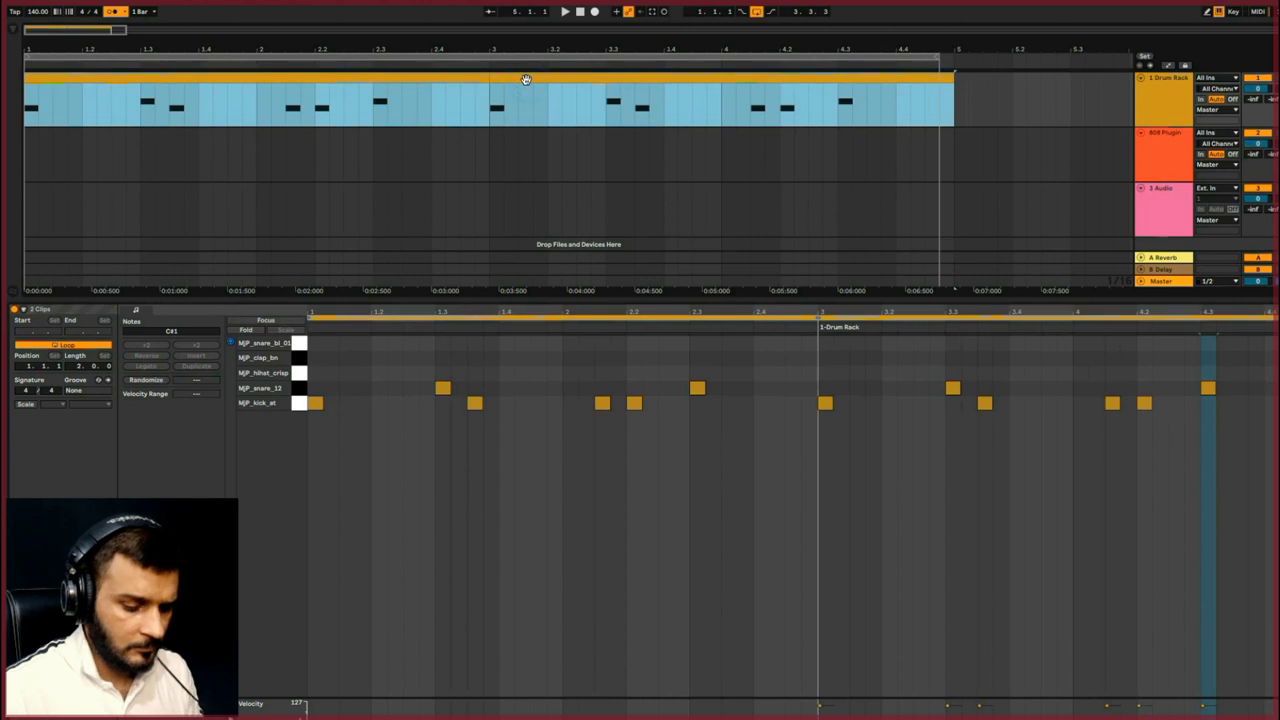
{"action": "left_click", "coordinate": [542, 315]}
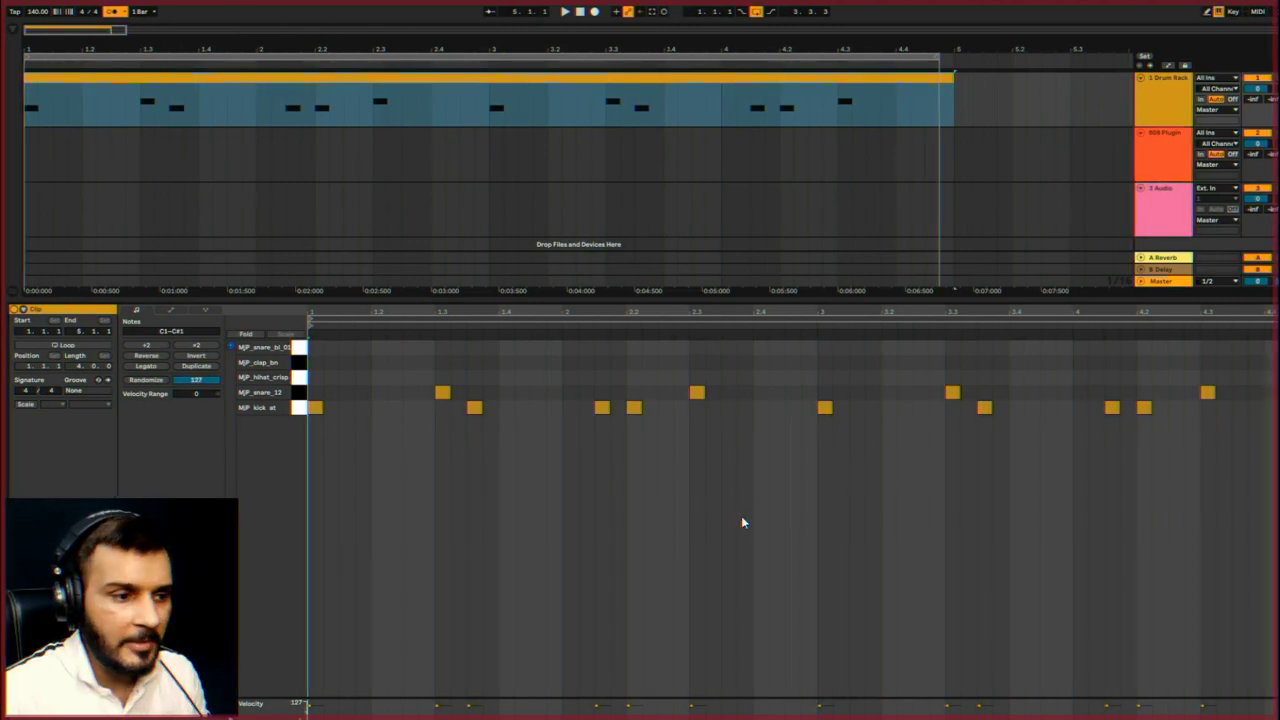
Play back the four-bar pattern and delete the kick note at 4.2.
{"action": "key", "text": "space"}
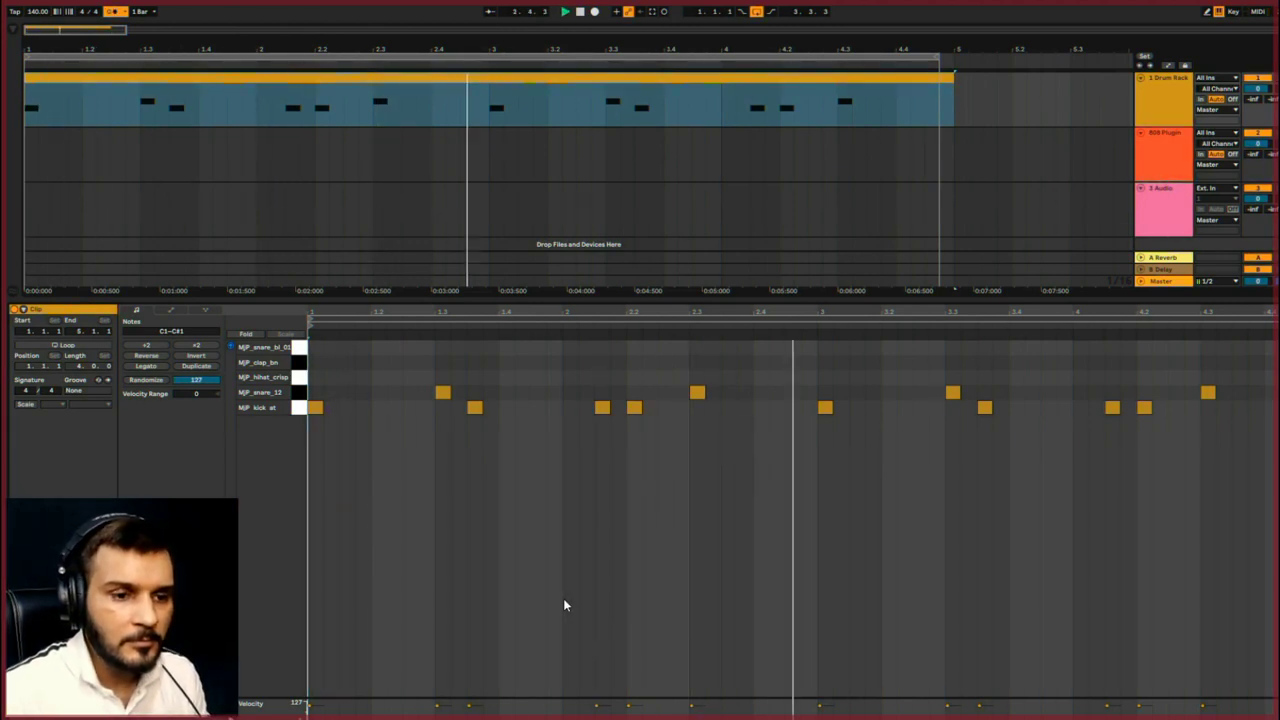
{"action": "left_click", "coordinate": [1143, 408]}
{"action": "left_click", "coordinate": [1209, 394]}
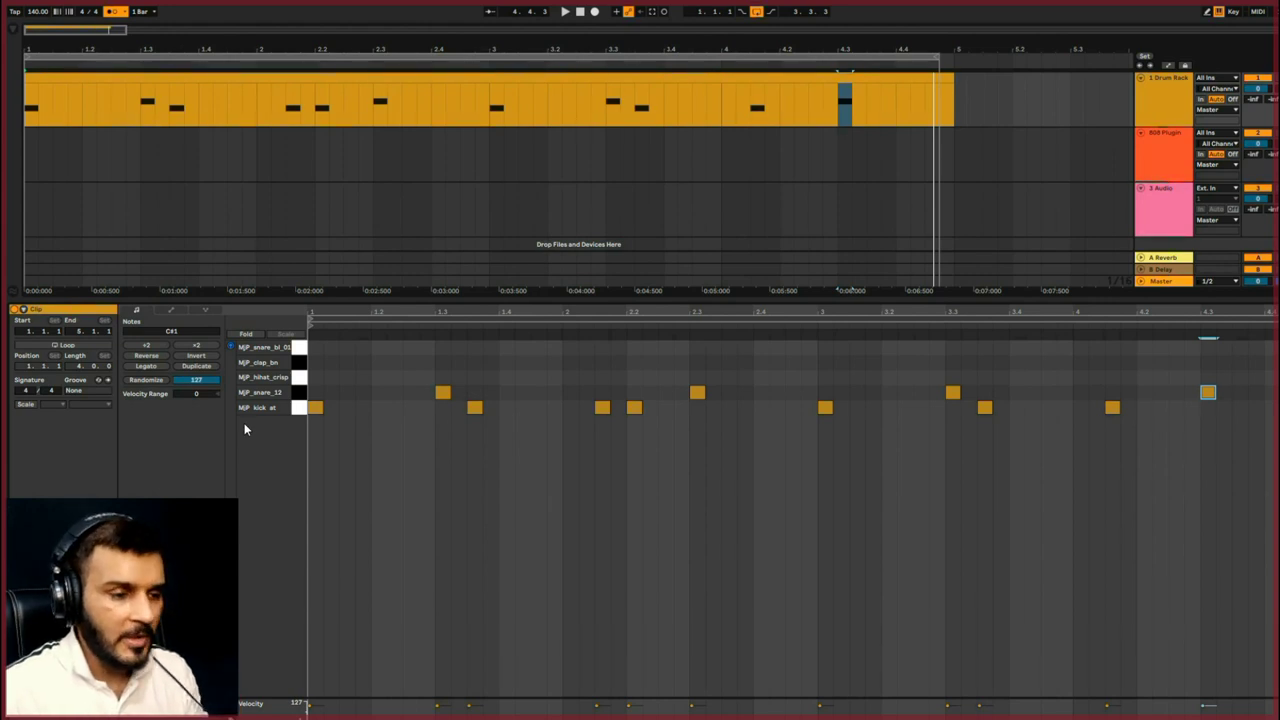
Fill the MJP_hihat_crisp row with consecutive 1/16 notes across all four bars and play back the pattern.
{"action": "left_click", "coordinate": [298, 381]}
{"action": "key", "text": "ctrl+d"}
{"action": "key", "text": "ctrl+d"}
{"action": "key", "text": "ctrl+d"}
{"action": "key", "text": "ctrl+d"}
{"action": "key", "text": "ctrl+d"}
{"action": "key", "text": "ctrl+d"}
{"action": "key", "text": "ctrl+d"}
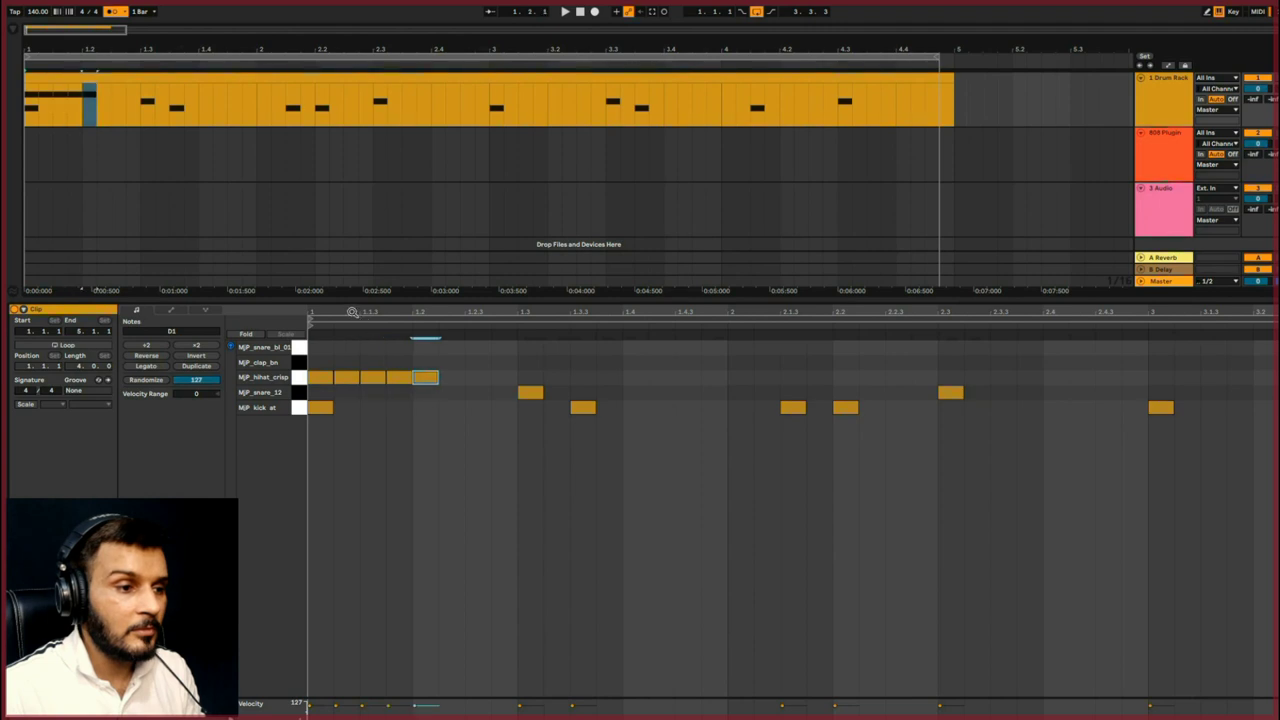
{"action": "mouse_move", "coordinate": [351, 311]}
{"action": "left_mouse_down"}
{"action": "mouse_move", "coordinate": [351, 300]}
{"action": "mouse_move", "coordinate": [335, 312]}
{"action": "left_mouse_up"}
{"action": "key", "text": "ctrl+d"}
{"action": "key", "text": "ctrl+d"}
{"action": "key", "text": "ctrl+d"}
{"action": "key", "text": "ctrl+d"}
{"action": "key", "text": "ctrl+d"}
{"action": "key", "text": "ctrl+d"}
{"action": "key", "text": "ctrl+d"}
{"action": "key", "text": "ctrl+d"}
{"action": "key", "text": "ctrl+d"}
{"action": "key", "text": "ctrl+d"}
{"action": "key", "text": "ctrl+d"}
{"action": "key", "text": "ctrl+d"}
{"action": "key", "text": "ctrl+d"}
{"action": "key", "text": "ctrl+d"}
{"action": "key", "text": "ctrl+d"}
{"action": "key", "text": "ctrl+d"}
{"action": "key", "text": "ctrl+d"}
{"action": "key", "text": "ctrl+d"}
{"action": "key", "text": "ctrl+d"}
{"action": "key", "text": "ctrl+d"}
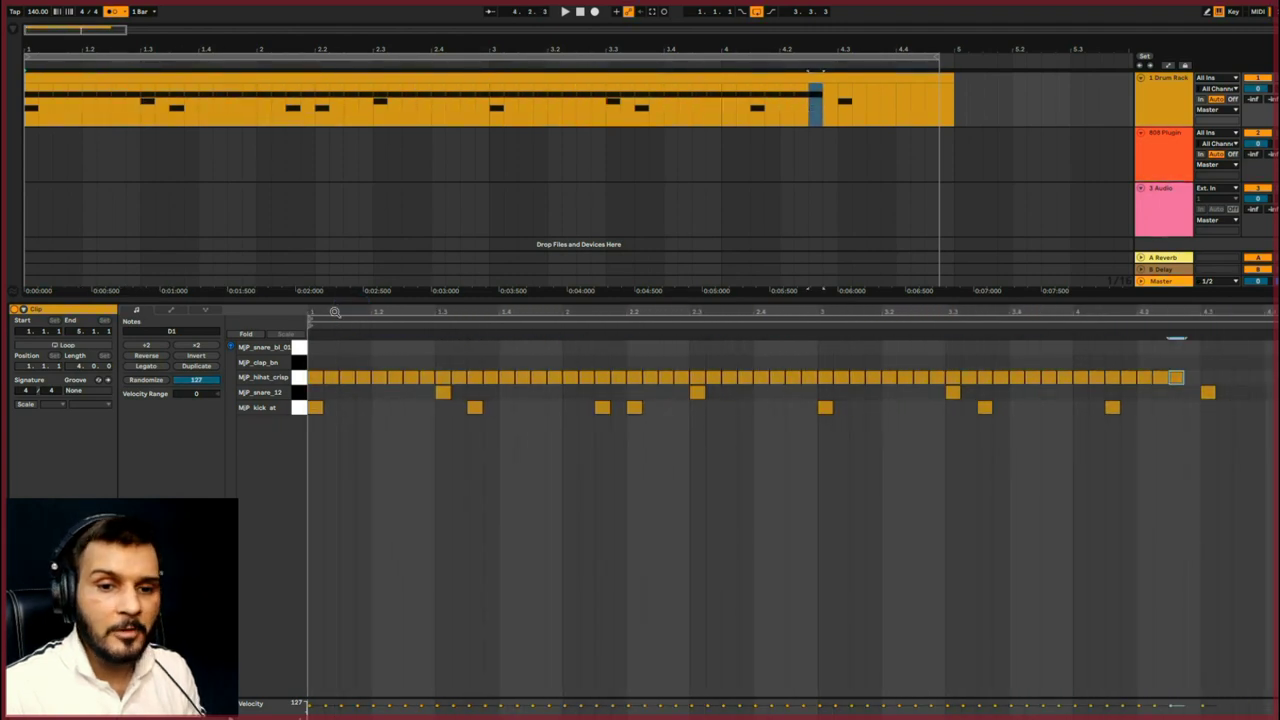
{"action": "key", "text": "ctrl+d"}
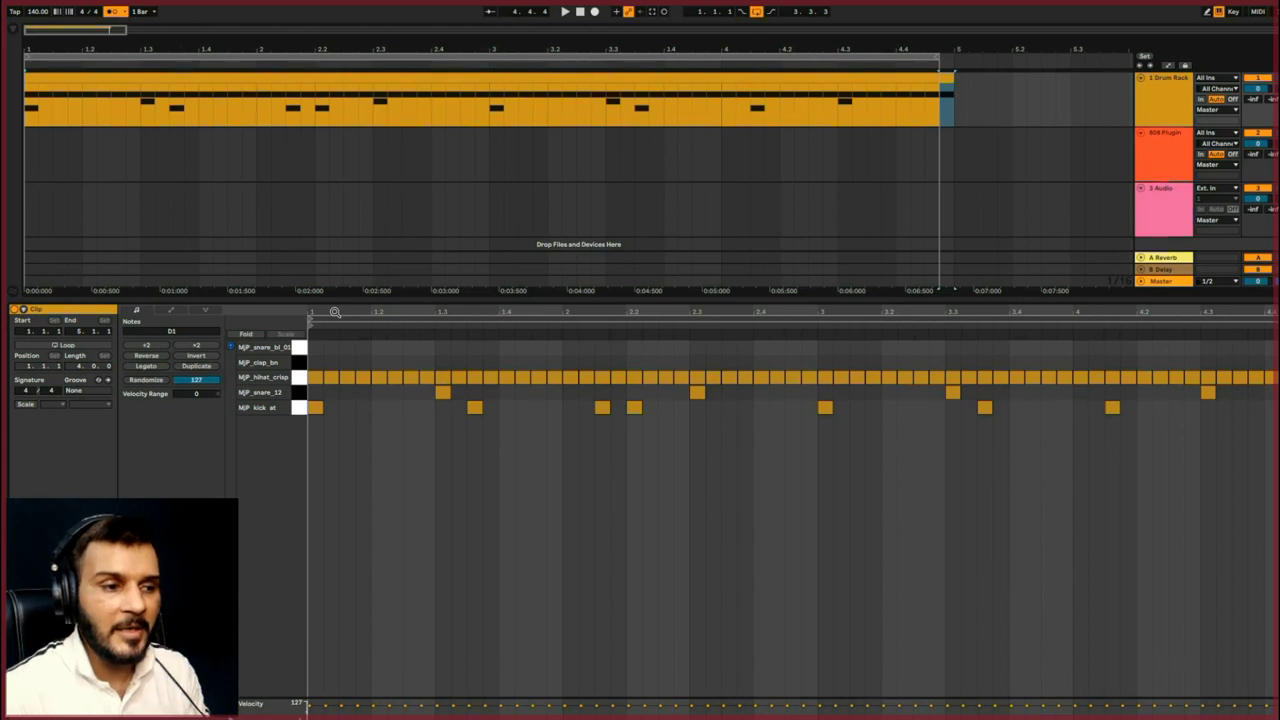
{"action": "key", "text": "space"}
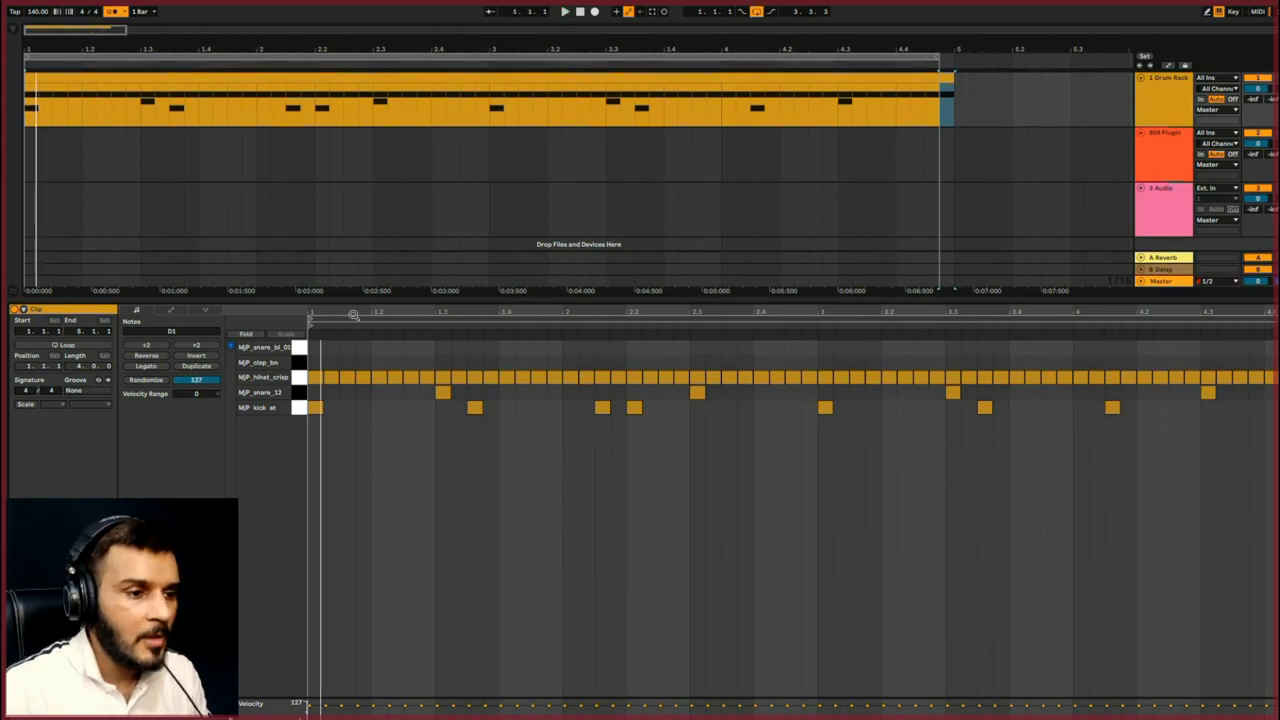
Set the note grid to 1/32 and shorten the hi-hat note at 1.2 to a 1/32 note.
{"action": "left_click_drag", "start_coordinate": [390, 312], "coordinate": [347, 593]}
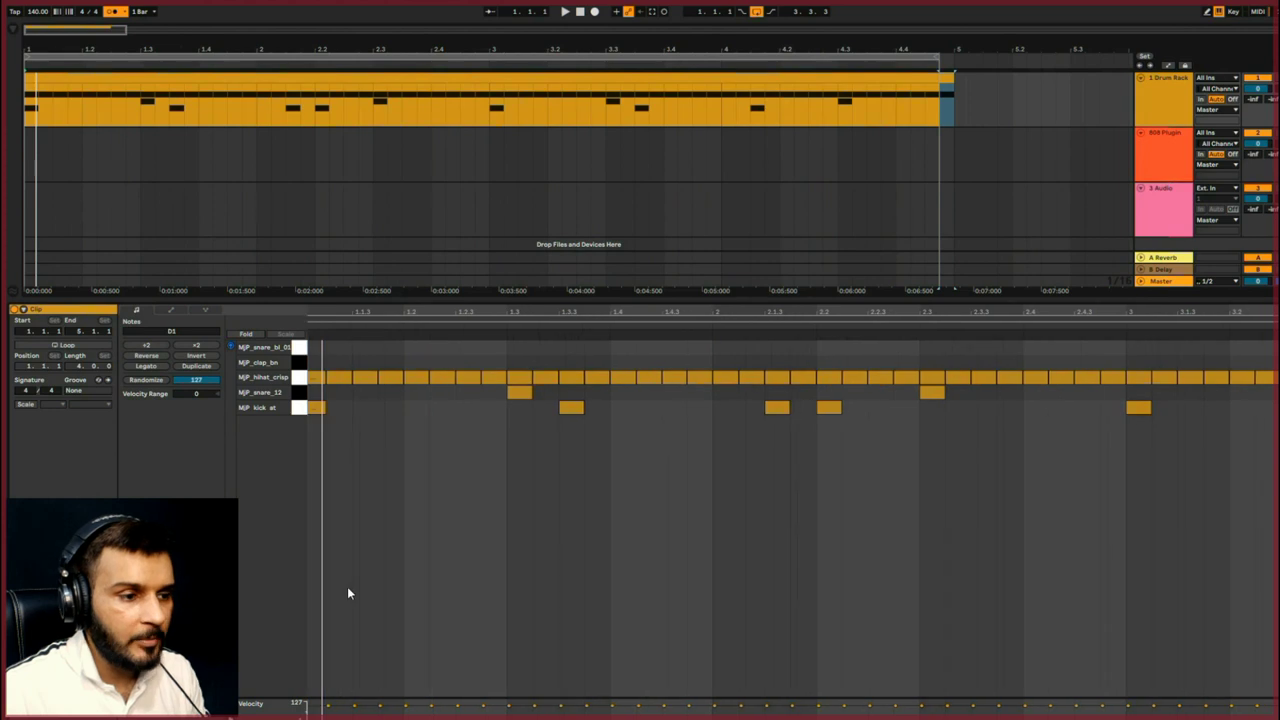
{"action": "right_click", "coordinate": [683, 545]}
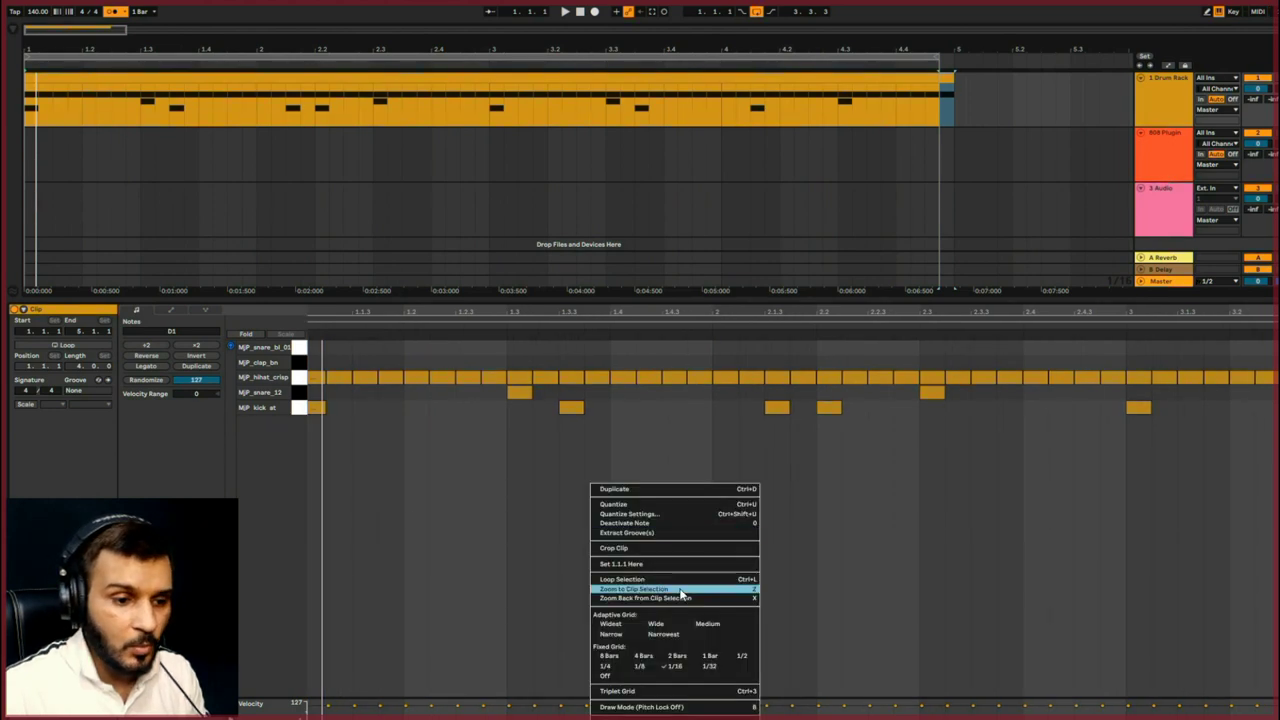
{"action": "left_click", "coordinate": [719, 668]}
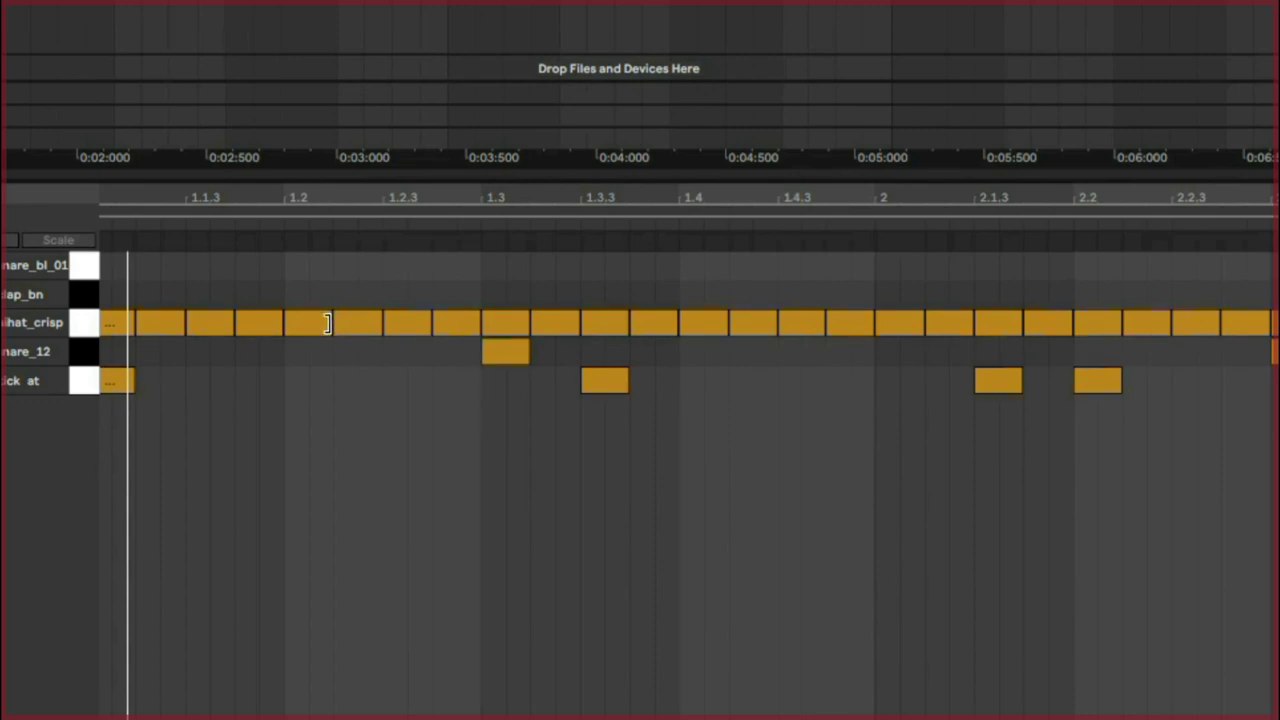
{"action": "left_click_drag", "start_coordinate": [329, 322], "coordinate": [311, 323]}
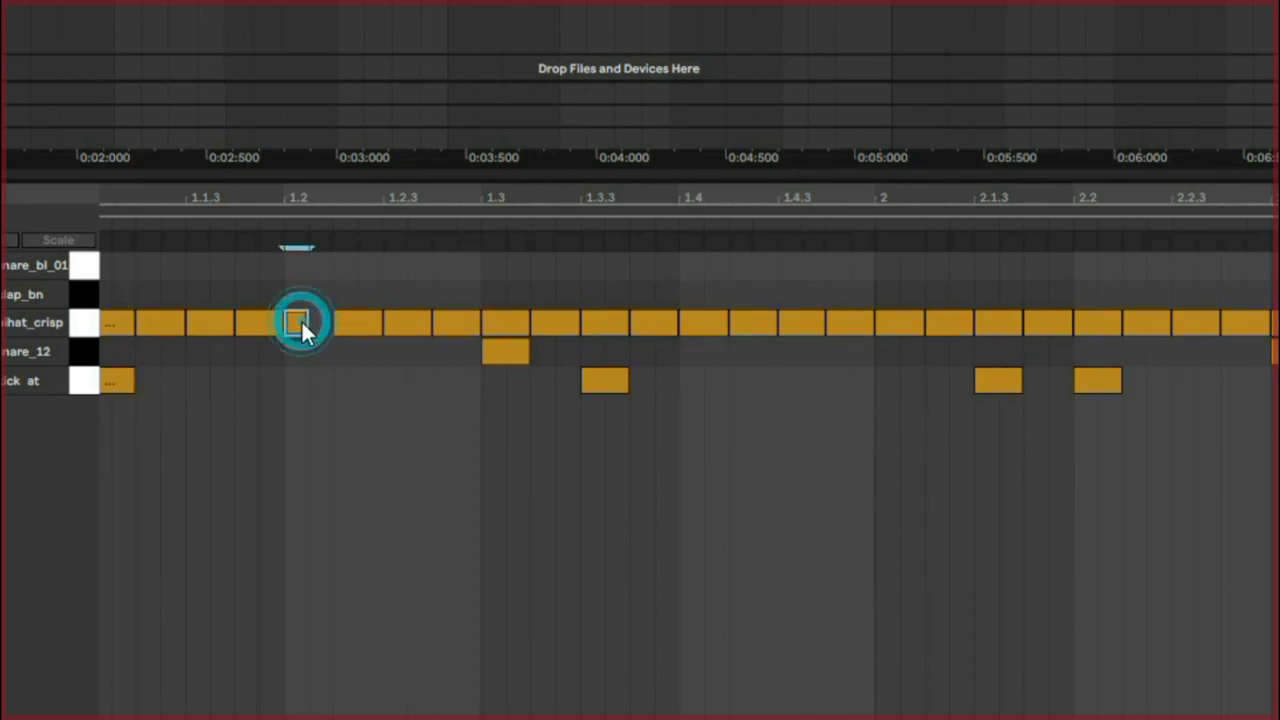
Duplicate the shortened hi-hat note repeatedly to form a 1/32 roll up to 1.3, and play back the result.
{"action": "key", "text": "ctrl+d"}
{"action": "key", "text": "ctrl+d"}
{"action": "key", "text": "ctrl+d"}
{"action": "key", "text": "ctrl+d"}
{"action": "key", "text": "ctrl+d"}
{"action": "key", "text": "ctrl+d"}
{"action": "key", "text": "ctrl+d"}
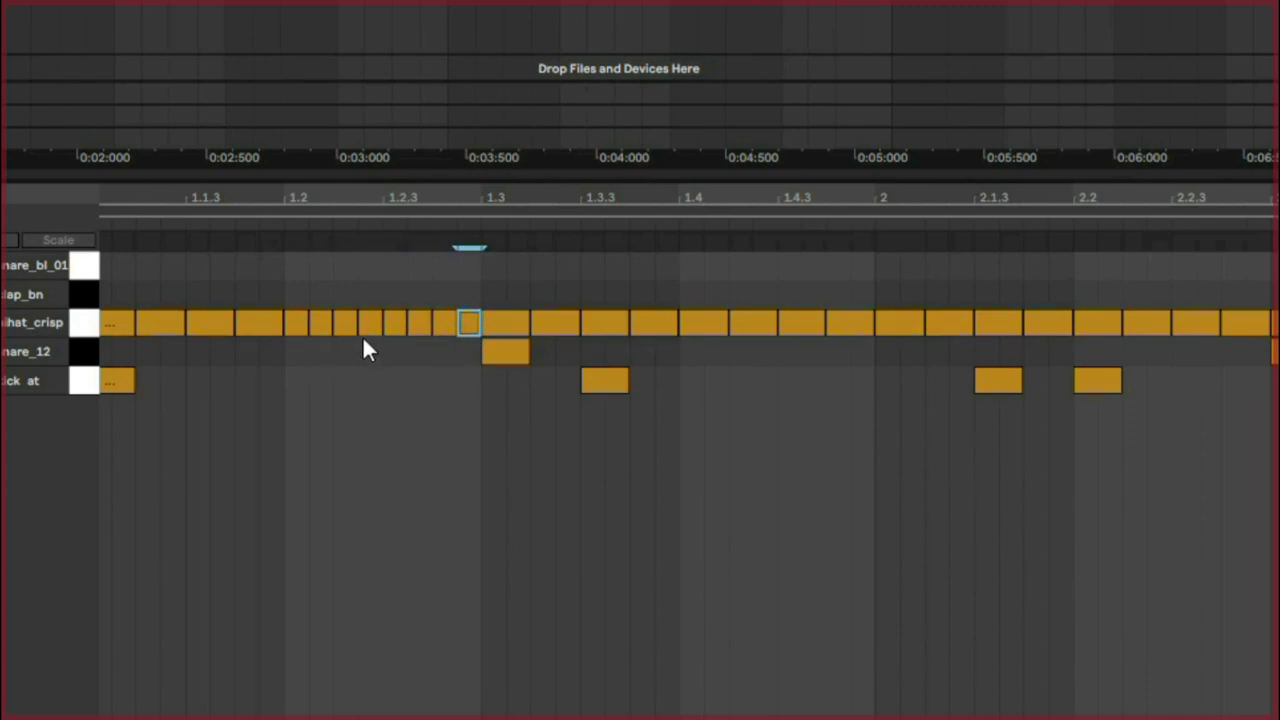
{"action": "left_click", "coordinate": [428, 272]}
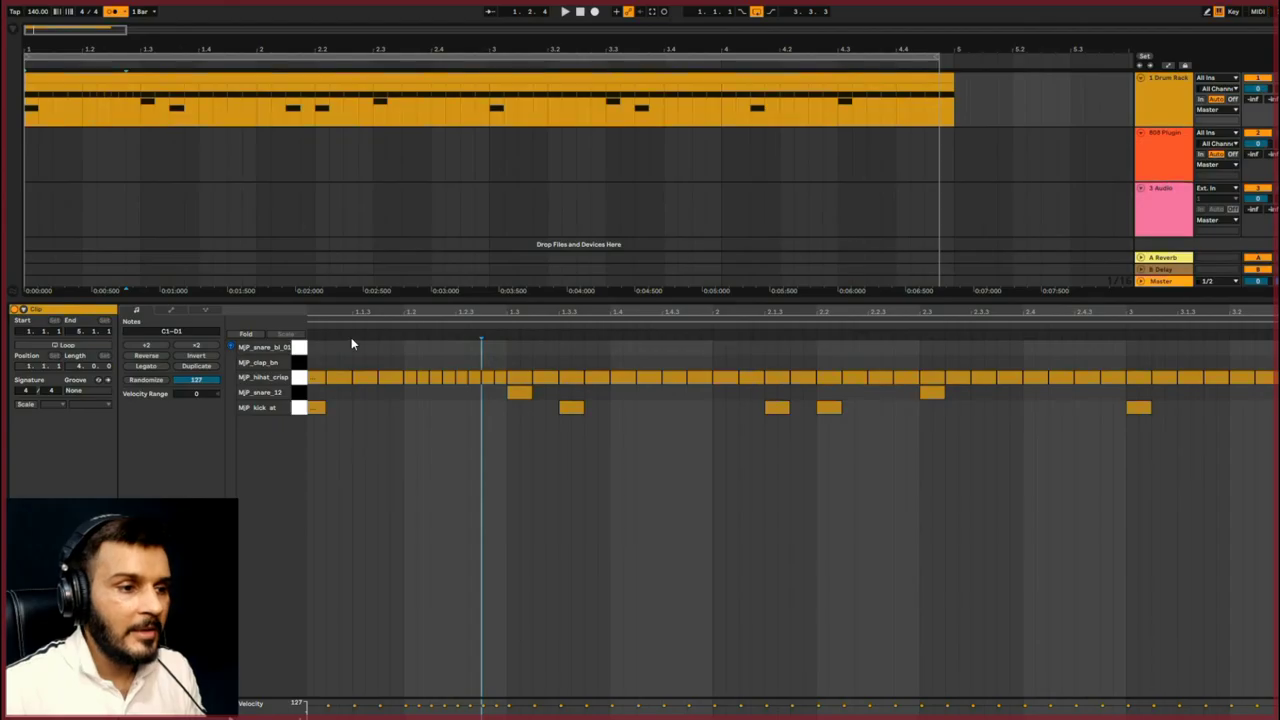
{"action": "left_click", "coordinate": [358, 314]}
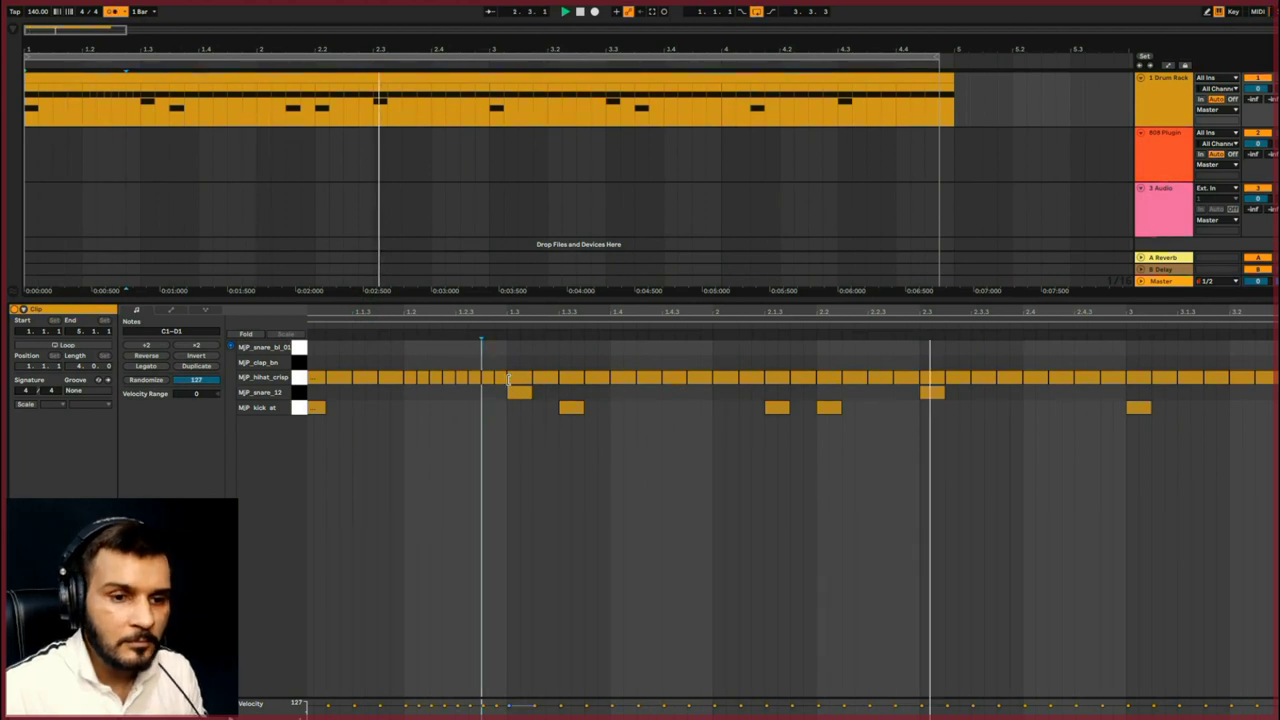
Delete all MJP_hihat_crisp notes in bars 3 and 4 of the drum clip.
{"action": "left_click_drag", "start_coordinate": [687, 308], "coordinate": [623, 315]}
{"action": "left_click", "coordinate": [812, 378]}
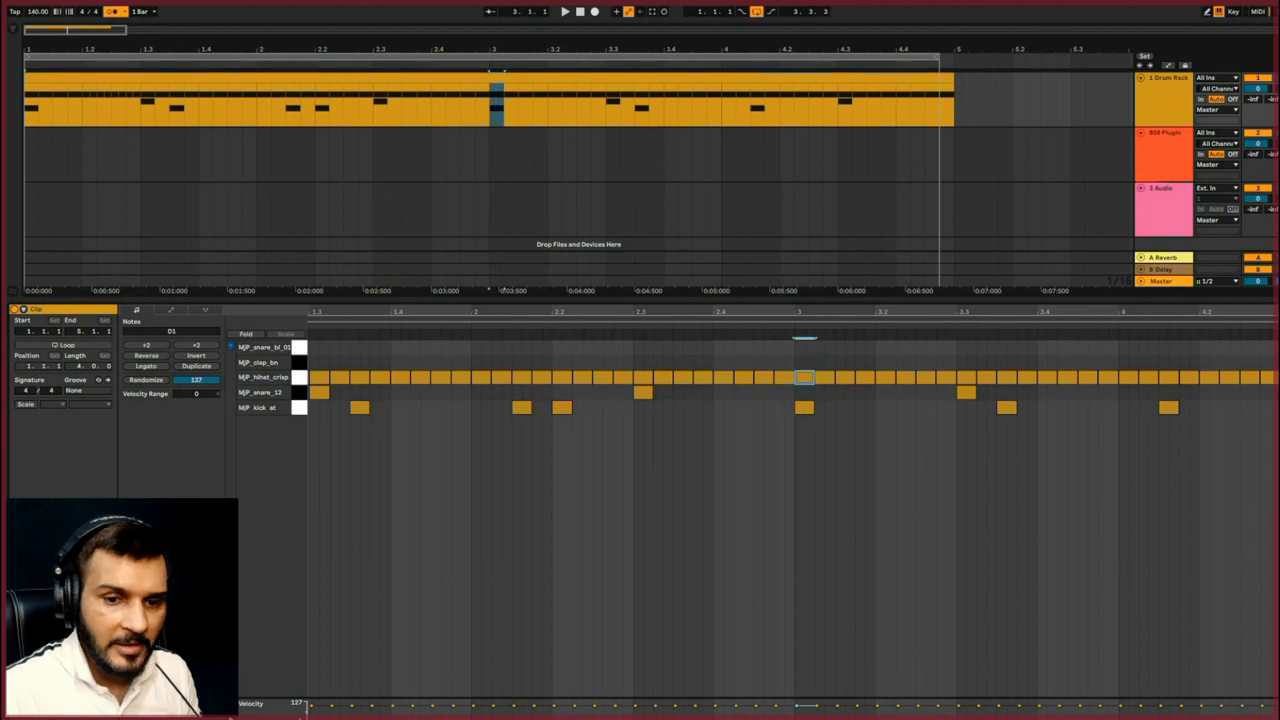
{"action": "left_click_drag", "start_coordinate": [1159, 314], "coordinate": [1160, 300]}
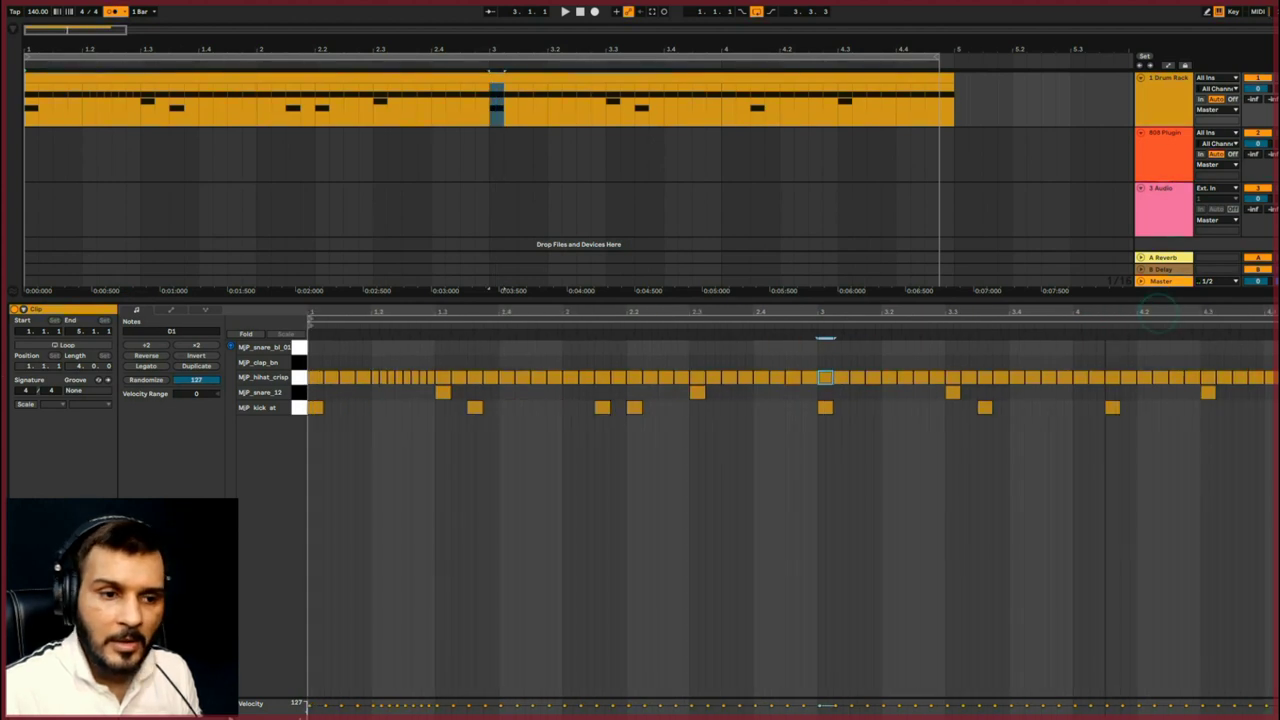
{"action": "key", "text": "shift+End"}
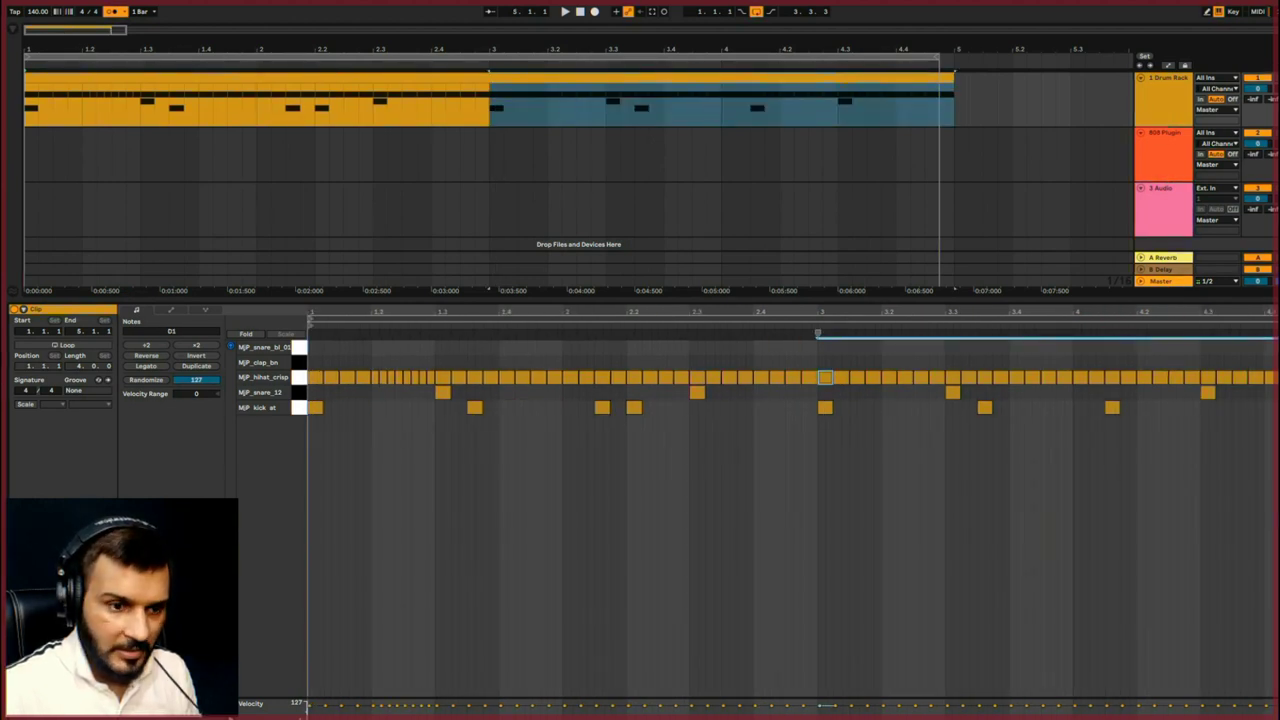
{"action": "left_click_drag", "start_coordinate": [828, 360], "coordinate": [1278, 380]}
{"action": "key", "text": "Delete"}
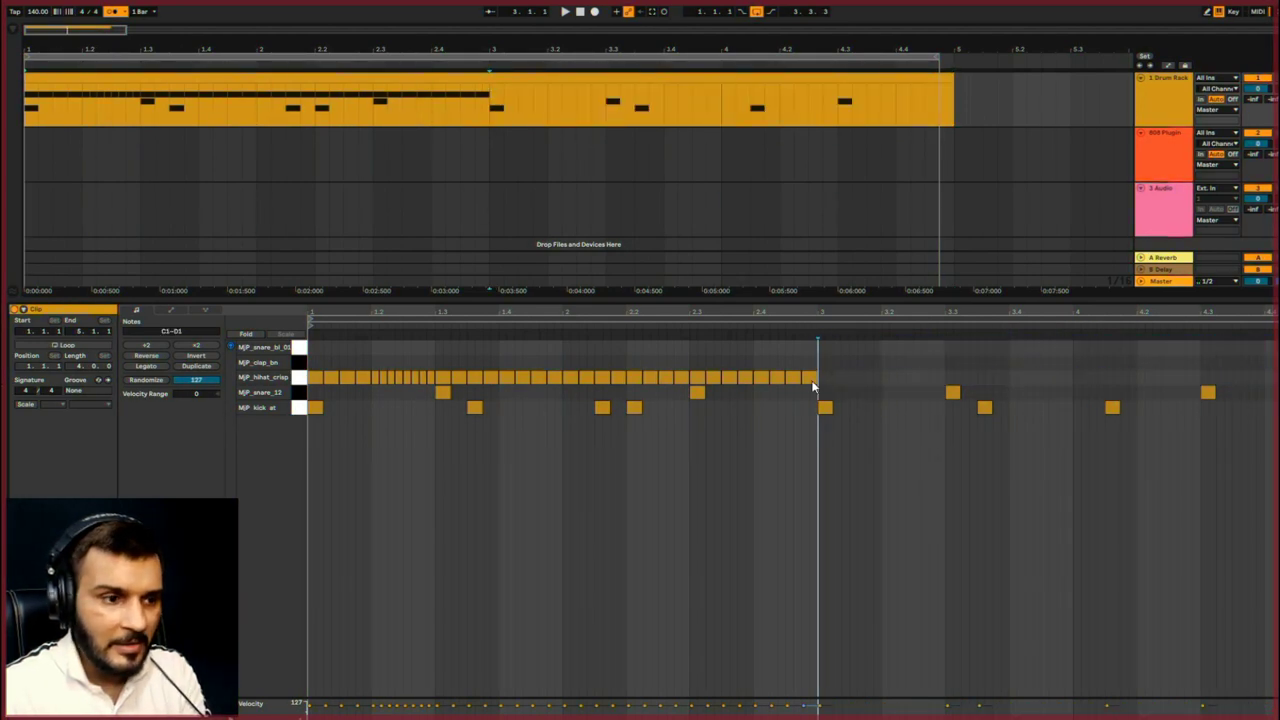
Duplicate the hi-hat notes of bars 1 and 2, including the roll, into bars 3 and 4, and play back the pattern.
{"action": "left_click_drag", "start_coordinate": [395, 383], "coordinate": [810, 387]}
{"action": "key", "text": "ctrl+d"}
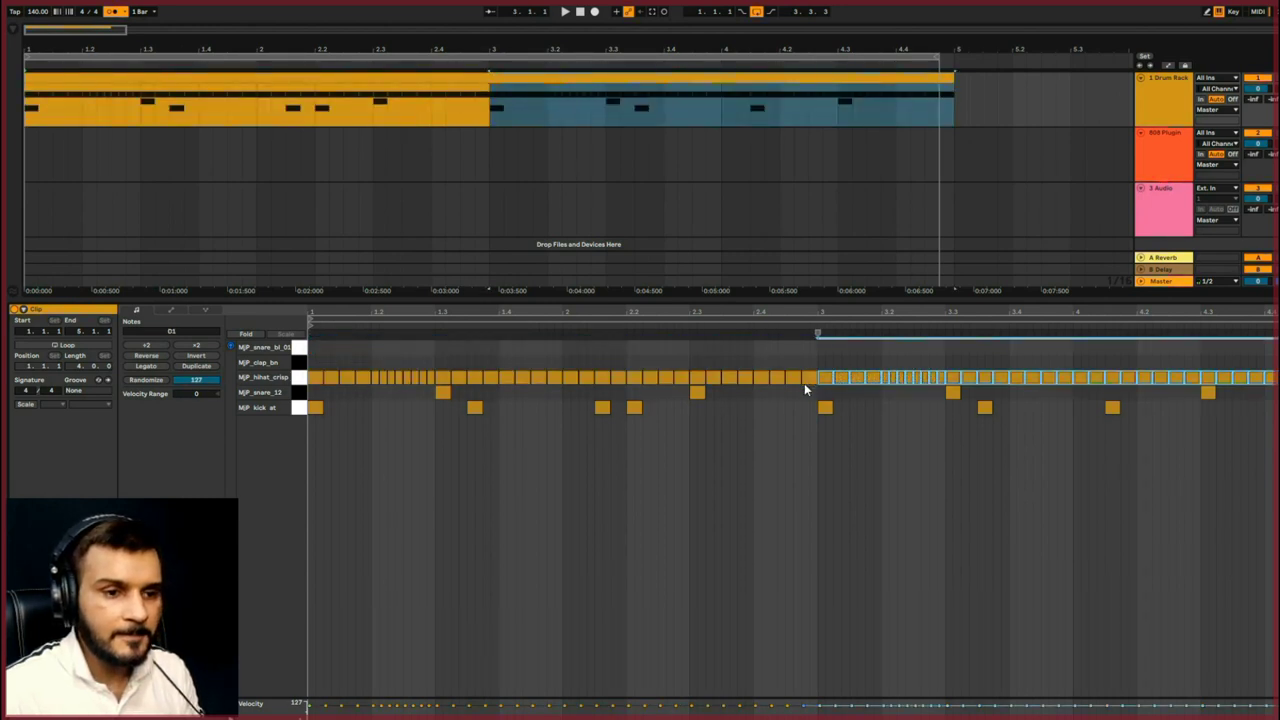
{"action": "left_click", "coordinate": [447, 462]}
{"action": "key", "text": "space"}
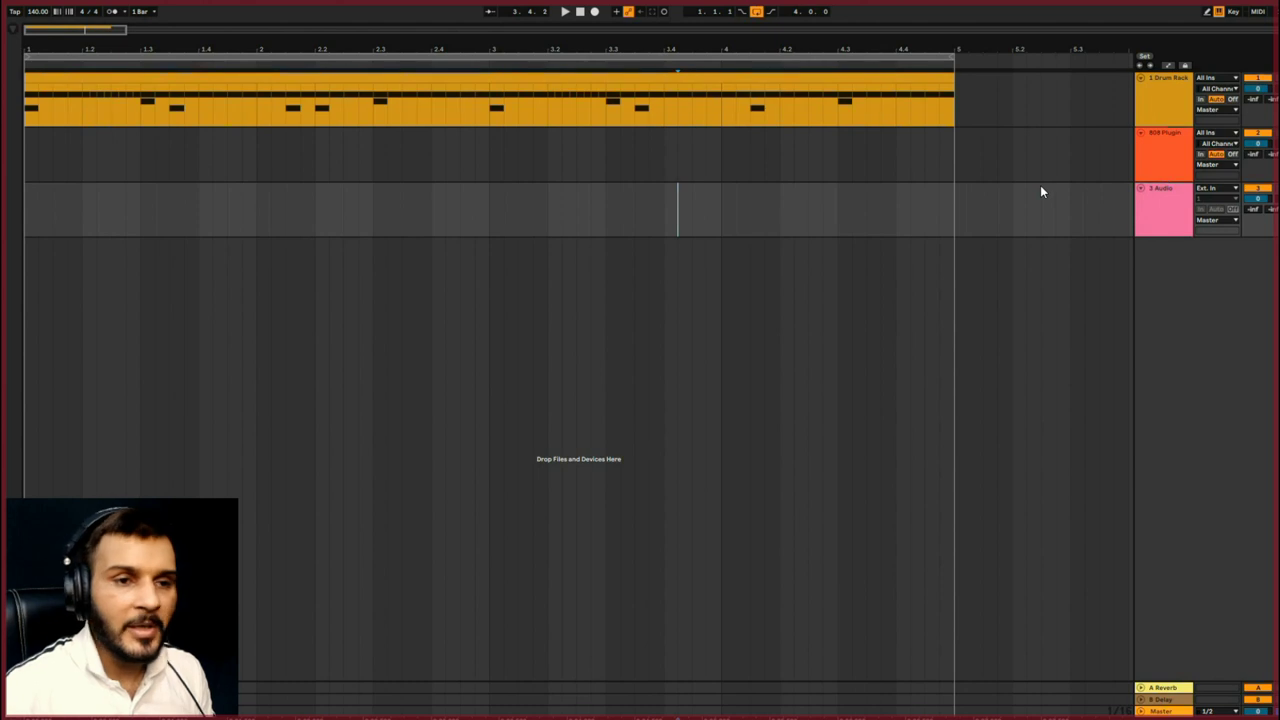
Add the Cymatics - Trap 808 5 - F.wav sample to the audio track, align its clip to bar 1 and play it with the drums.
{"action": "left_click", "coordinate": [16, 32]}
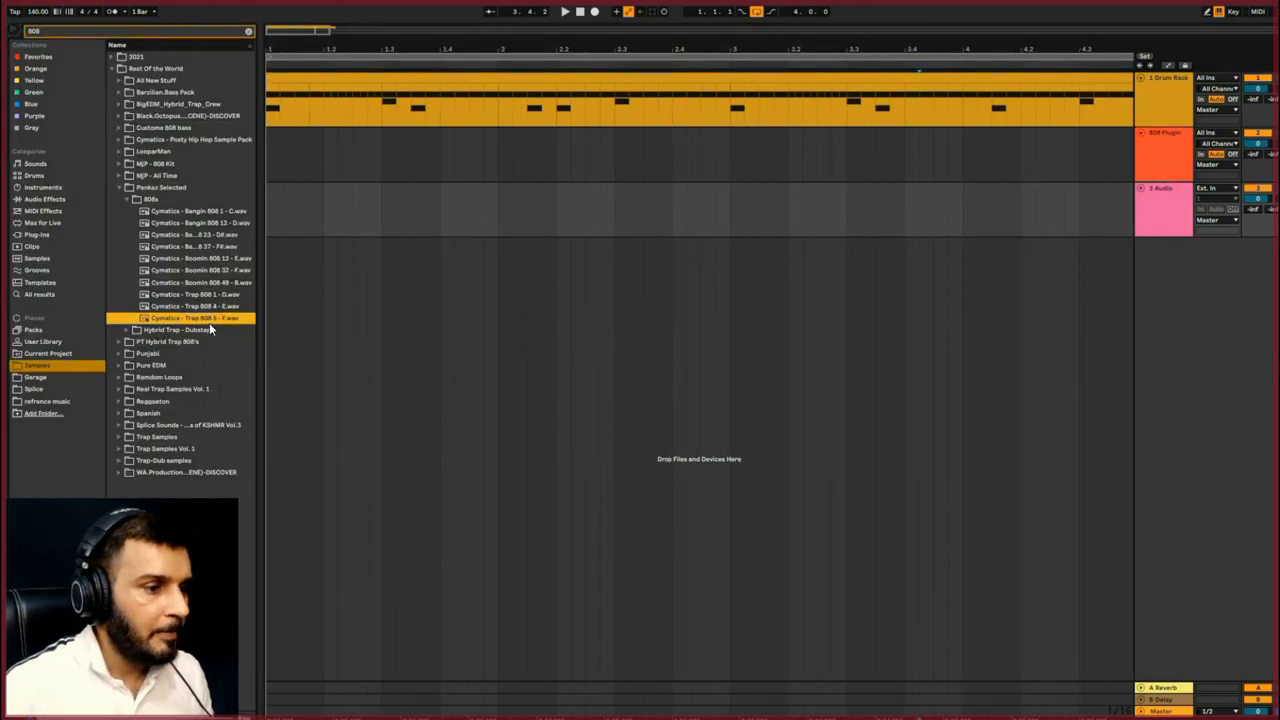
{"action": "left_click_drag", "start_coordinate": [206, 318], "coordinate": [410, 210]}
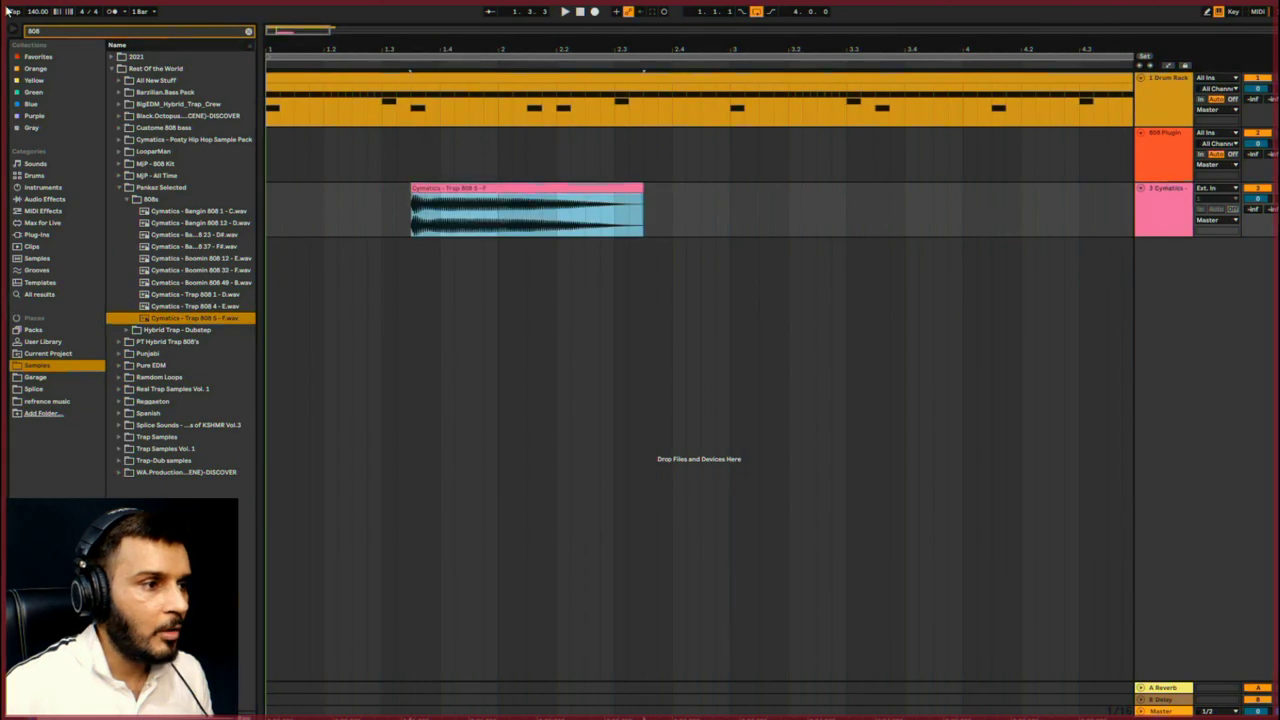
{"action": "left_click", "coordinate": [16, 32]}
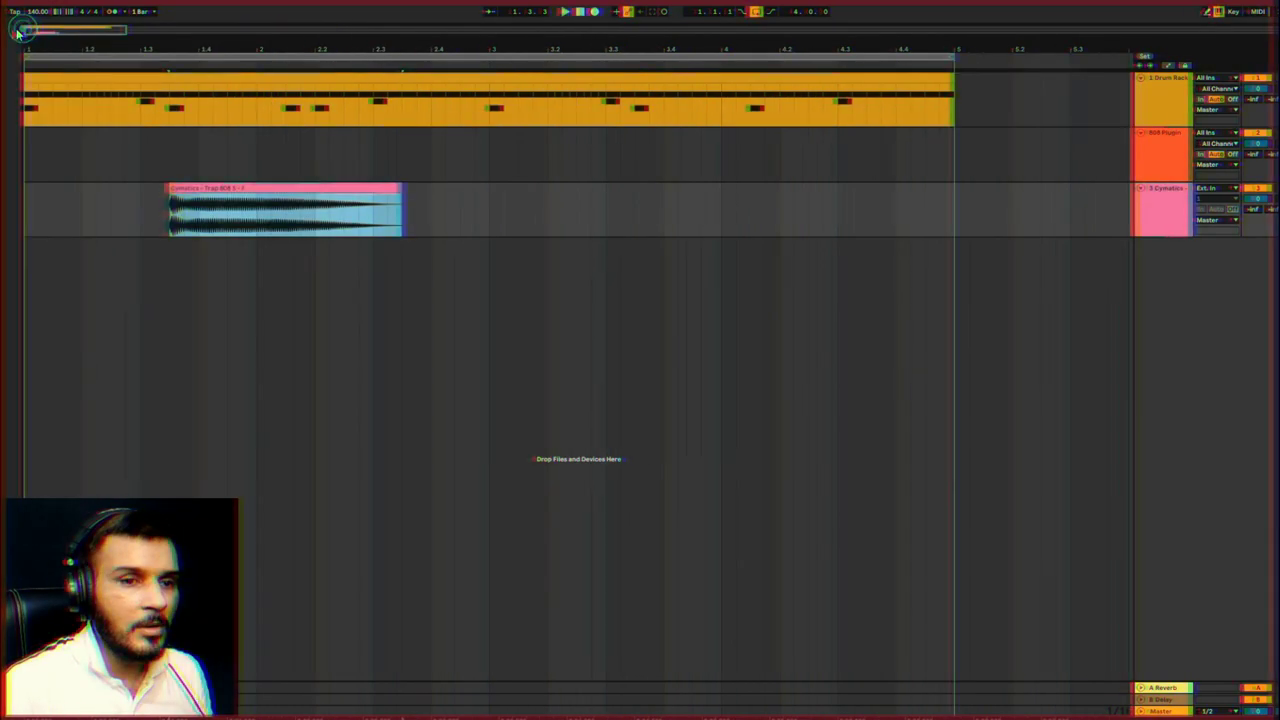
{"action": "left_click", "coordinate": [1178, 137]}
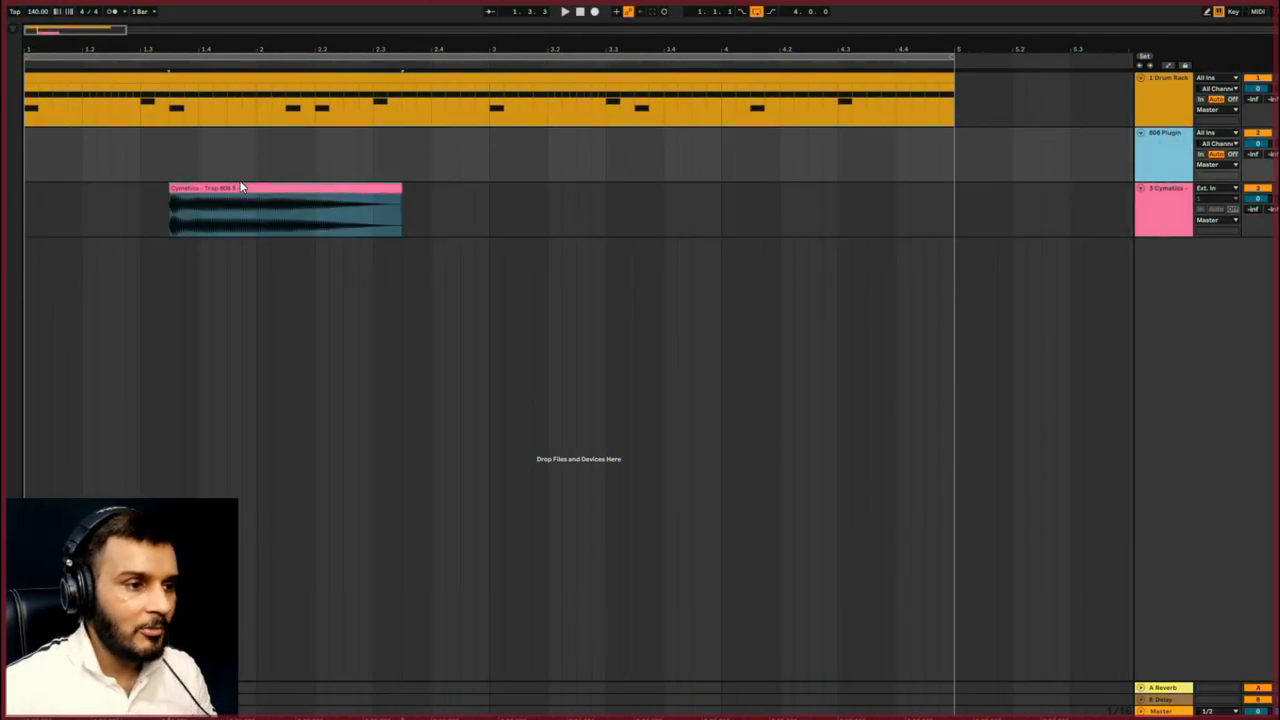
{"action": "left_click_drag", "start_coordinate": [238, 183], "coordinate": [92, 184]}
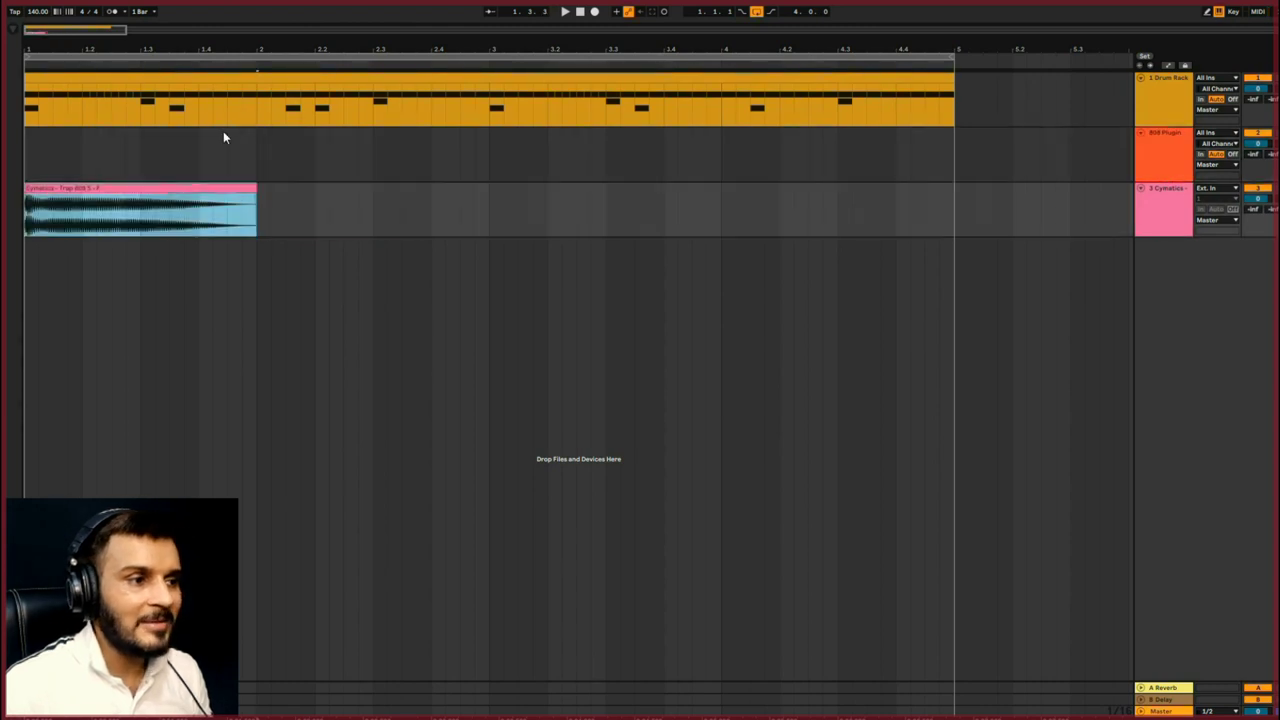
{"action": "mouse_move", "coordinate": [36, 31]}
{"action": "left_mouse_down"}
{"action": "mouse_move", "coordinate": [36, 56]}
{"action": "mouse_move", "coordinate": [34, 31]}
{"action": "left_mouse_up"}
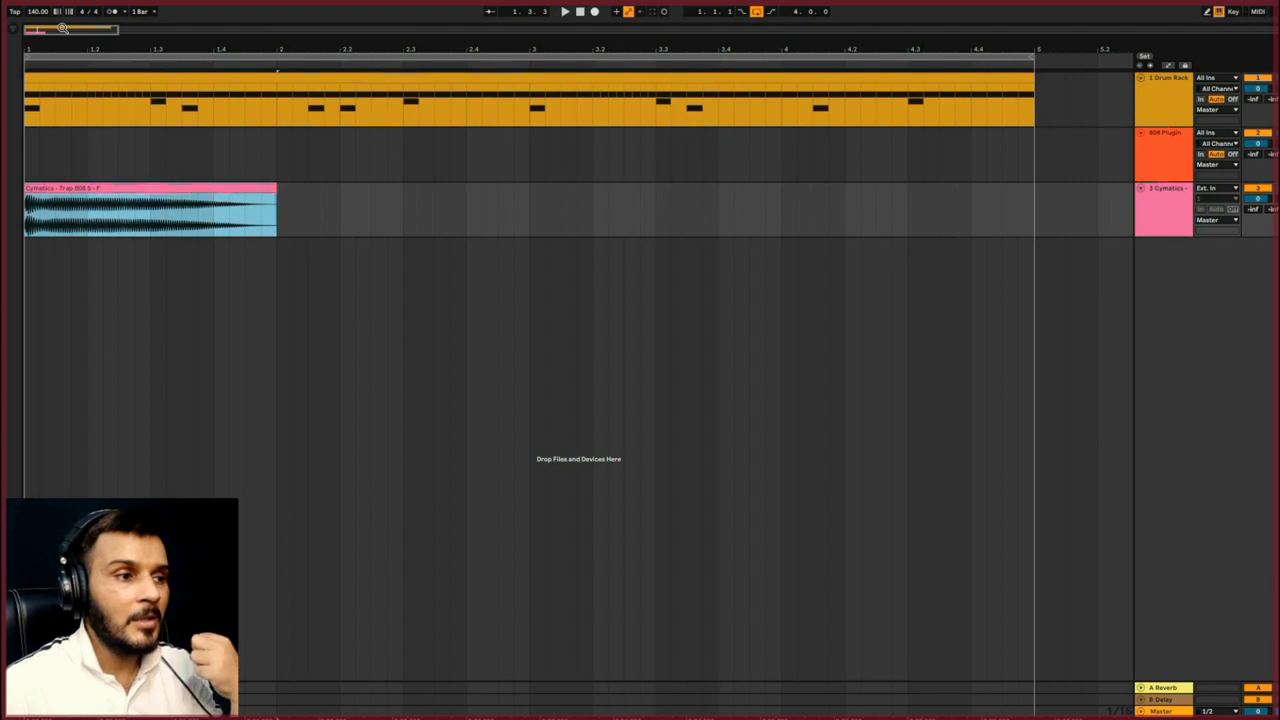
{"action": "left_click", "coordinate": [580, 13]}
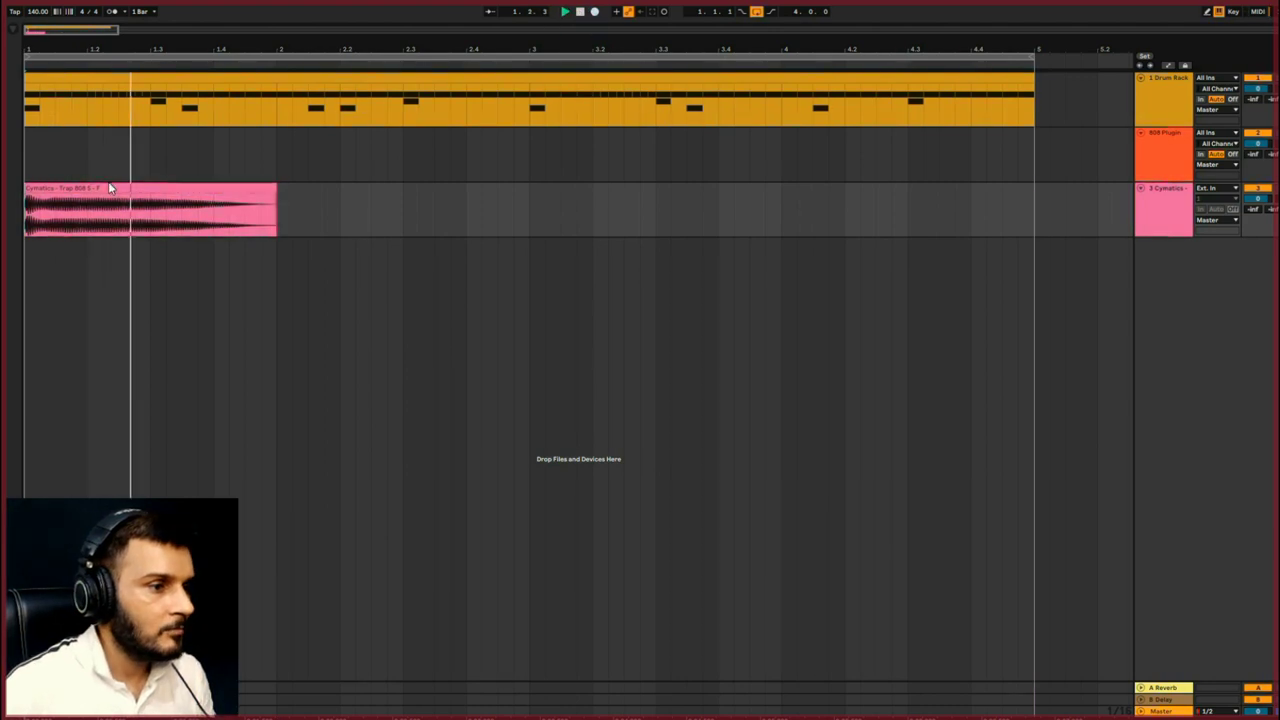
Move the drum clip and the 808 clip together so that both start at bar 2.
{"action": "left_click", "coordinate": [37, 77]}
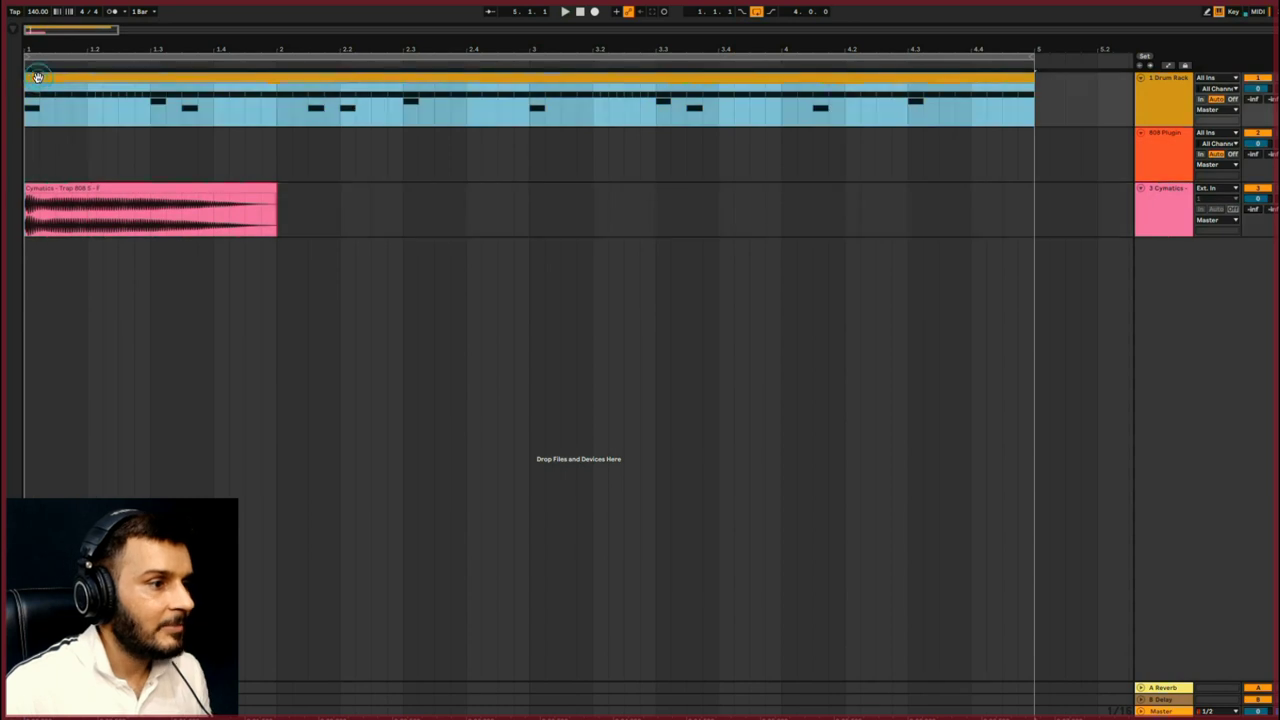
{"action": "left_click", "coordinate": [100, 188], "text": "shift"}
{"action": "mouse_move", "coordinate": [55, 188]}
{"action": "left_mouse_down"}
{"action": "mouse_move", "coordinate": [329, 189]}
{"action": "mouse_move", "coordinate": [311, 186]}
{"action": "left_mouse_up"}
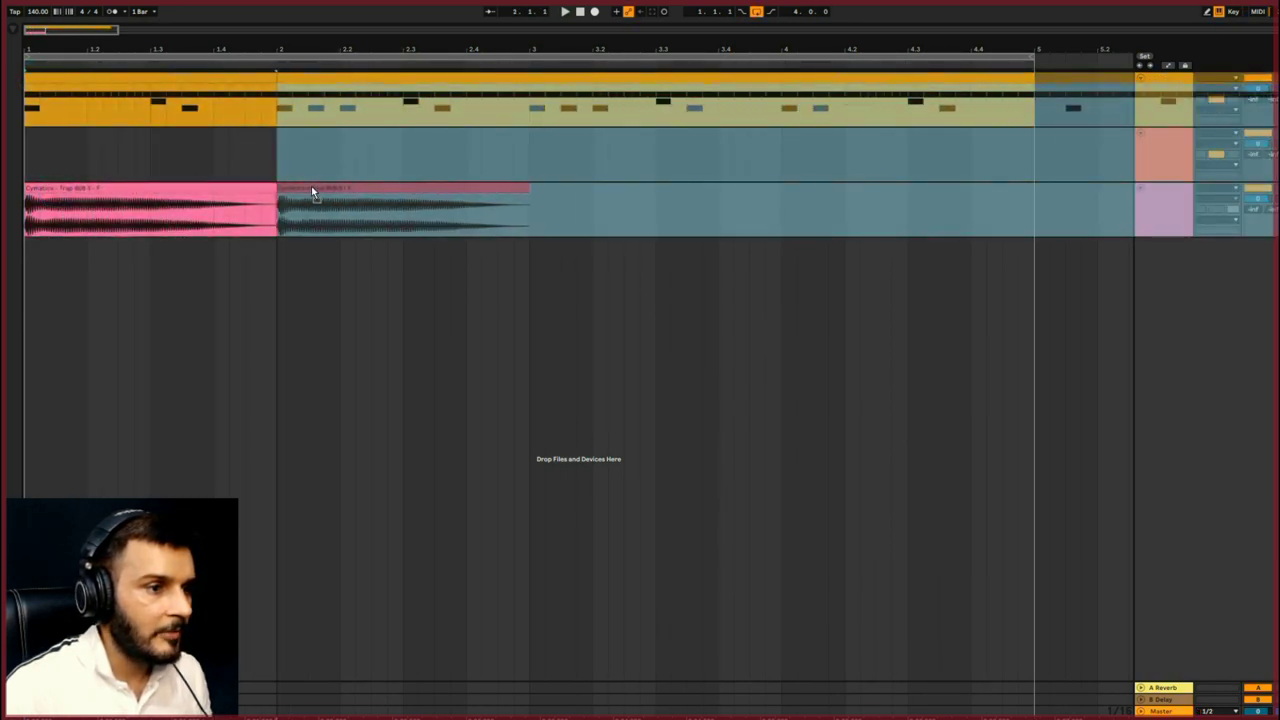
{"action": "left_click", "coordinate": [342, 240]}
Play back from bar 2 and shorten the 808 clip so it ends at 2.3.
{"action": "left_click", "coordinate": [277, 207]}
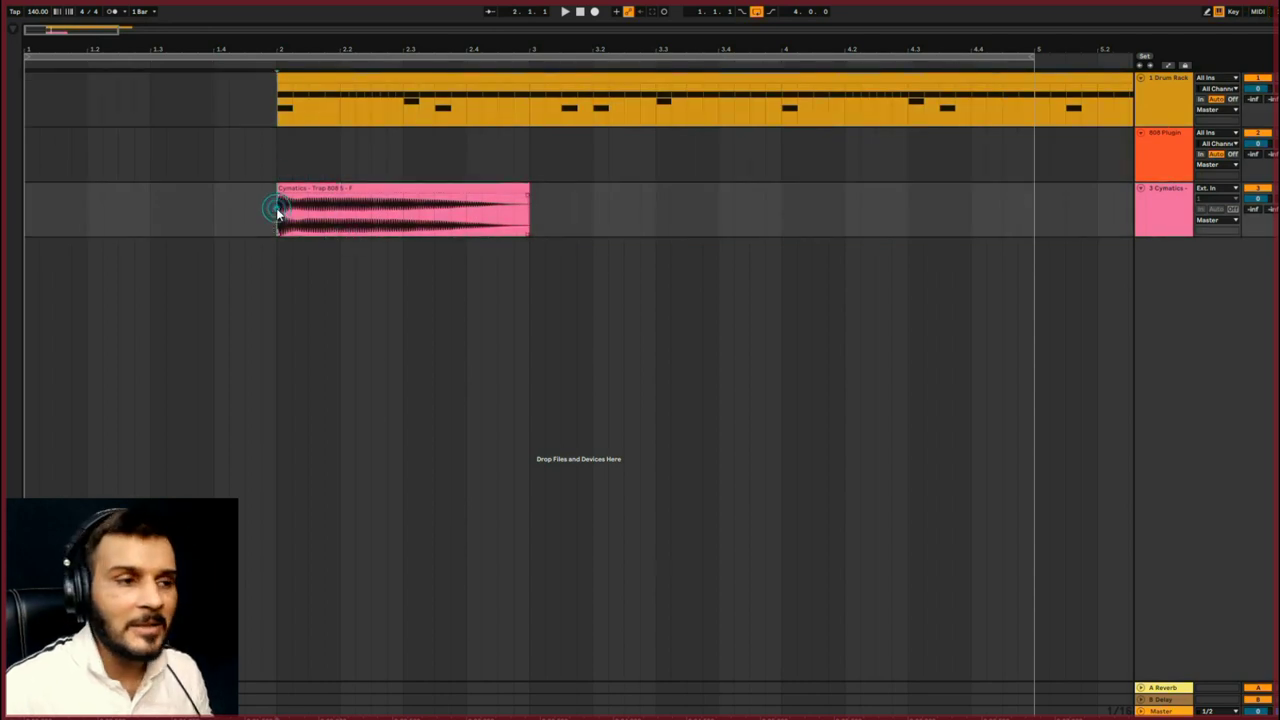
{"action": "key", "text": "space"}
{"action": "key", "text": "space"}
{"action": "key", "text": "space"}
{"action": "left_click_drag", "start_coordinate": [525, 188], "coordinate": [402, 198]}
{"action": "key", "text": "space"}
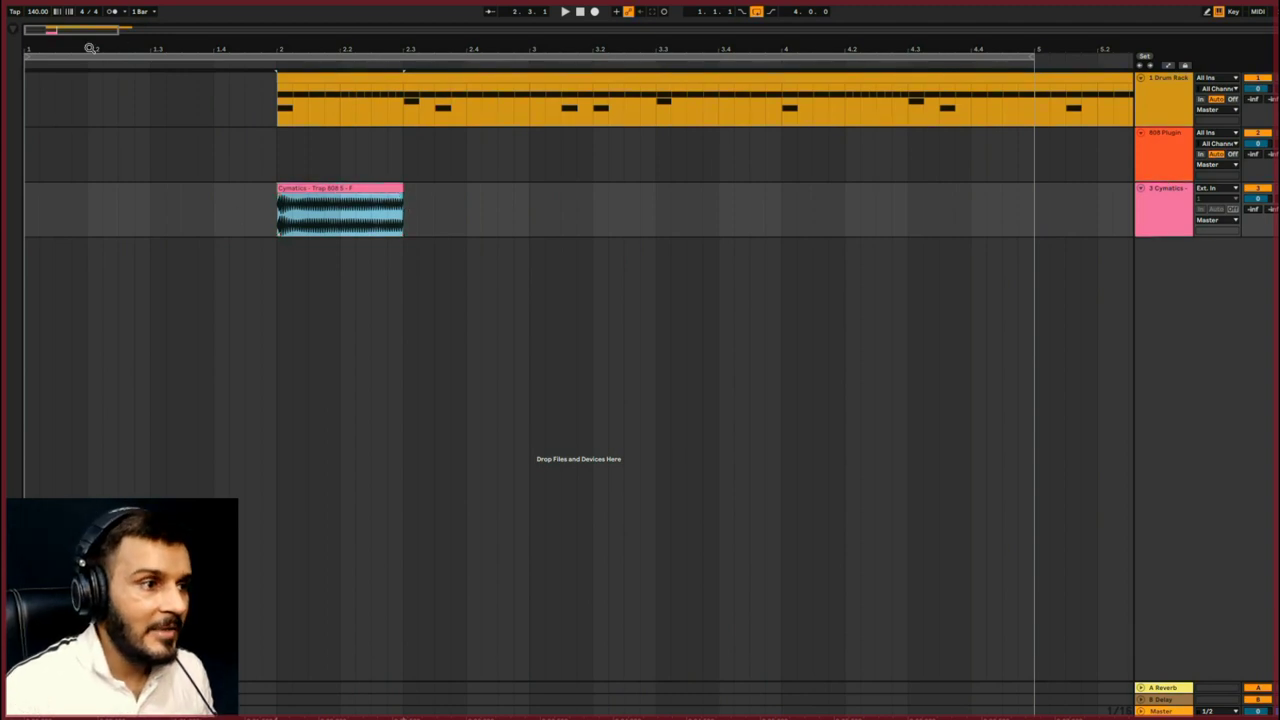
Add a short fade-in at the start of the 808 clip and bend its curve so the volume rises late.
{"action": "left_click_drag", "start_coordinate": [50, 36], "coordinate": [50, 60]}
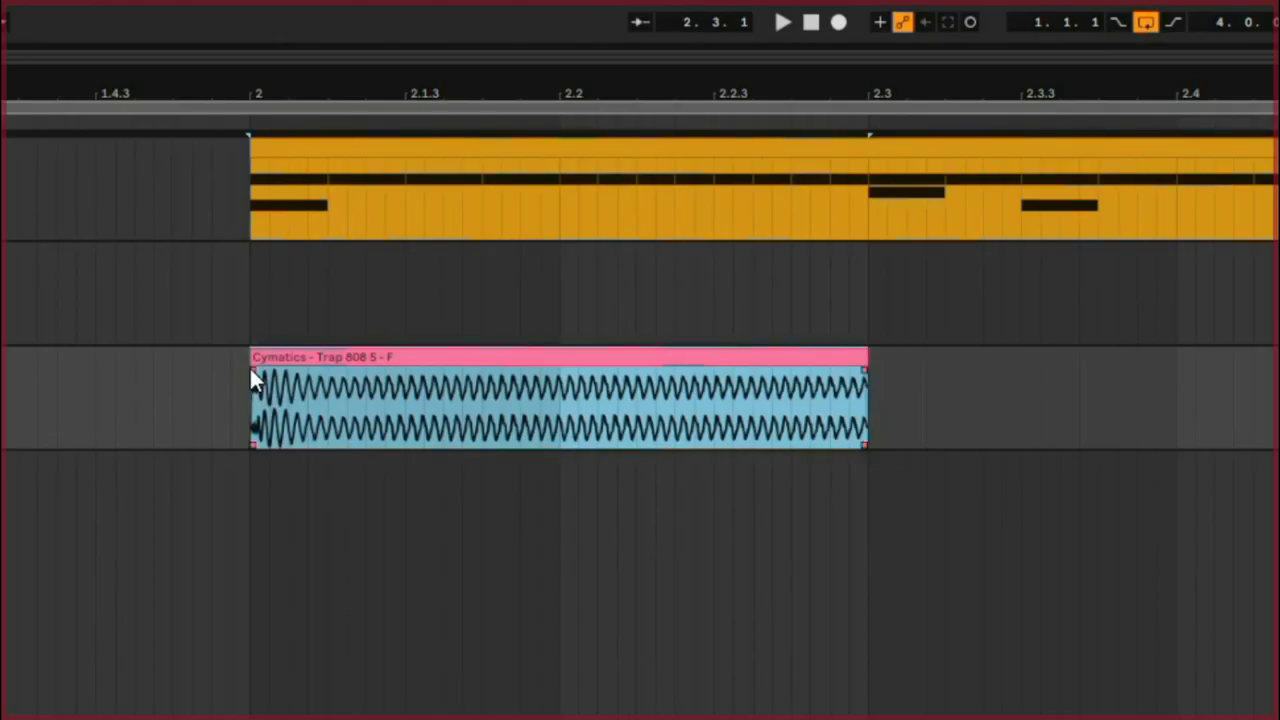
{"action": "left_click", "coordinate": [286, 197]}
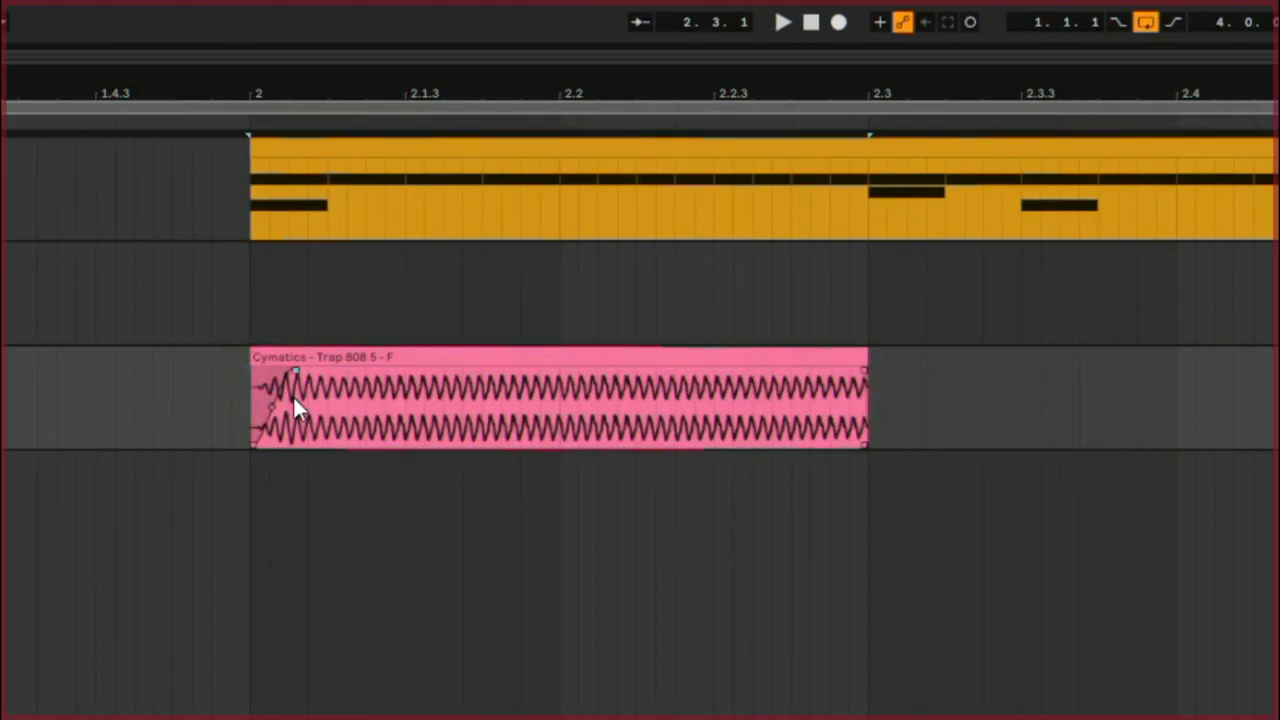
{"action": "left_click_drag", "start_coordinate": [277, 406], "coordinate": [286, 417]}
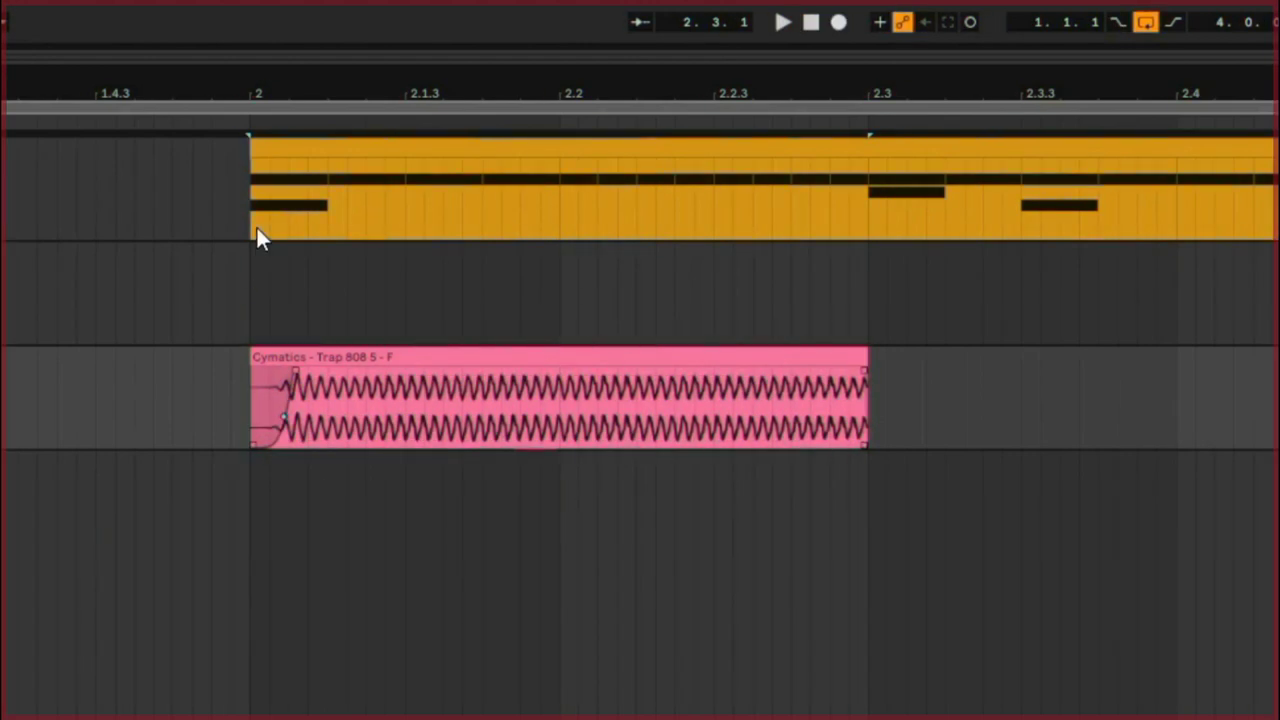
Extend the 808 clip's fade-in to just before 2.1.2, the kick's end, steepen its curve and play back the result.
{"action": "left_click_drag", "start_coordinate": [471, 93], "coordinate": [707, 180]}
{"action": "left_click_drag", "start_coordinate": [113, 225], "coordinate": [313, 218]}
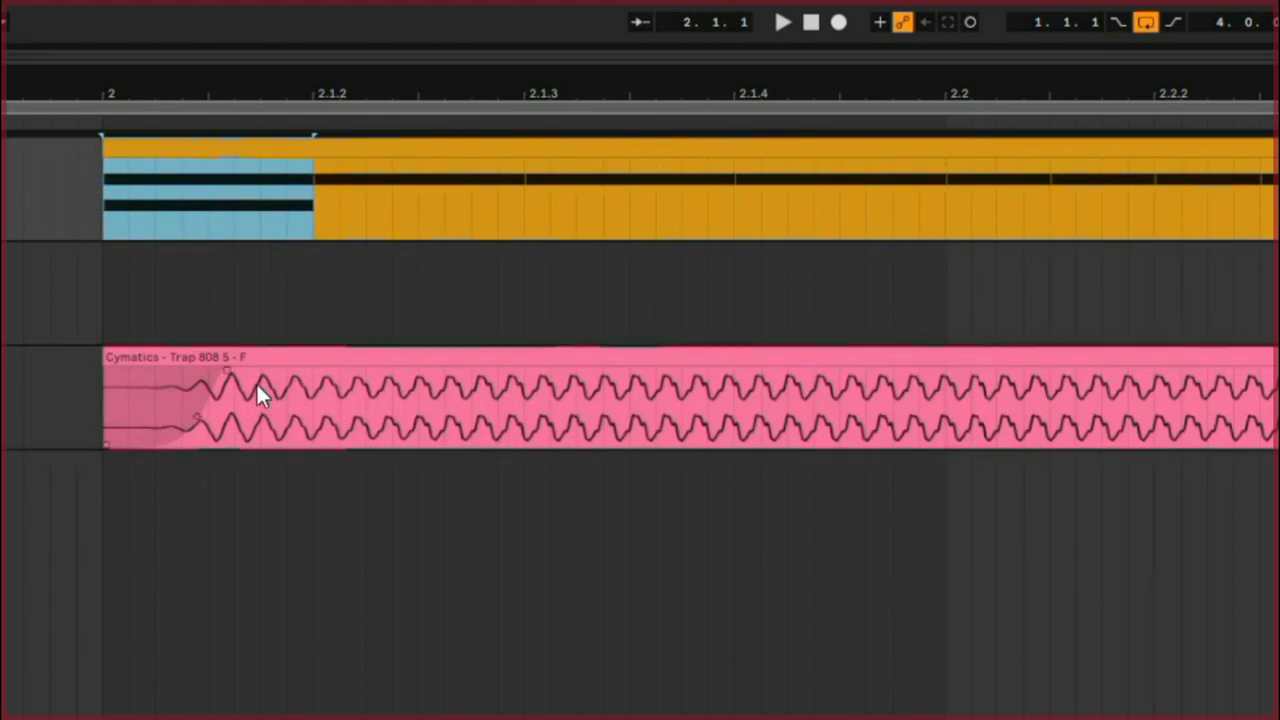
{"action": "left_click_drag", "start_coordinate": [228, 370], "coordinate": [295, 371]}
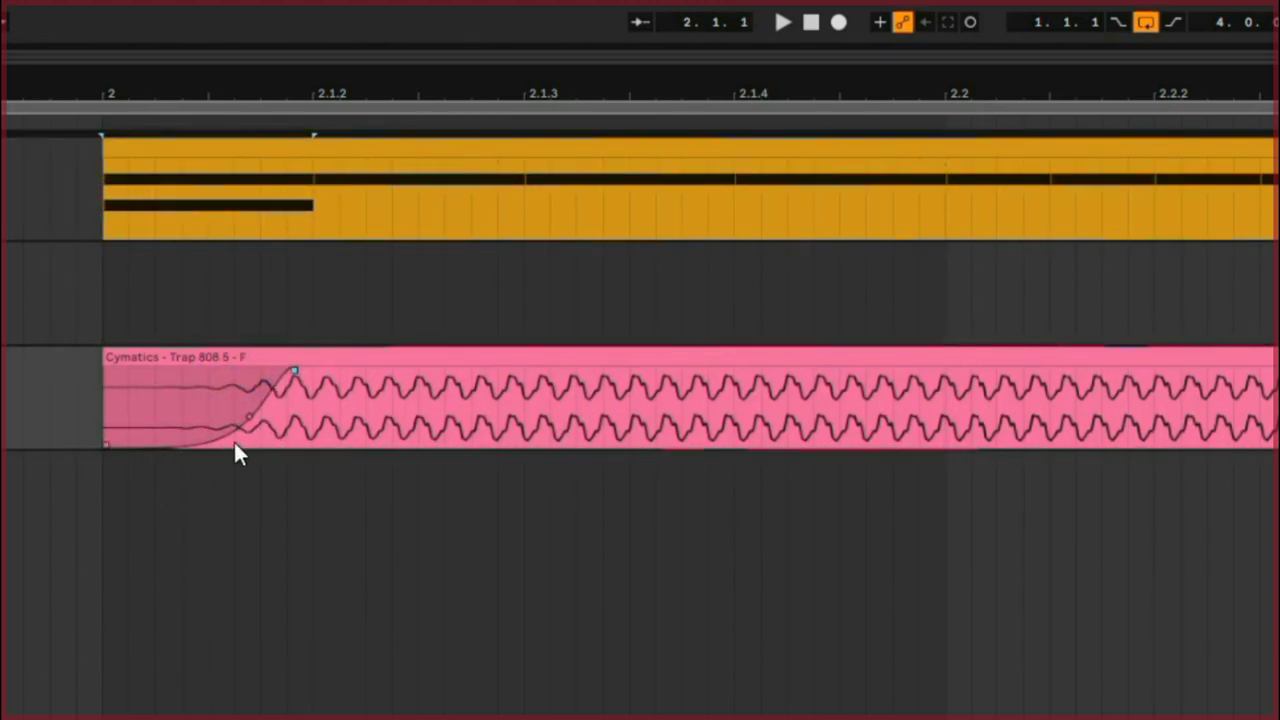
{"action": "left_click_drag", "start_coordinate": [247, 414], "coordinate": [257, 427]}
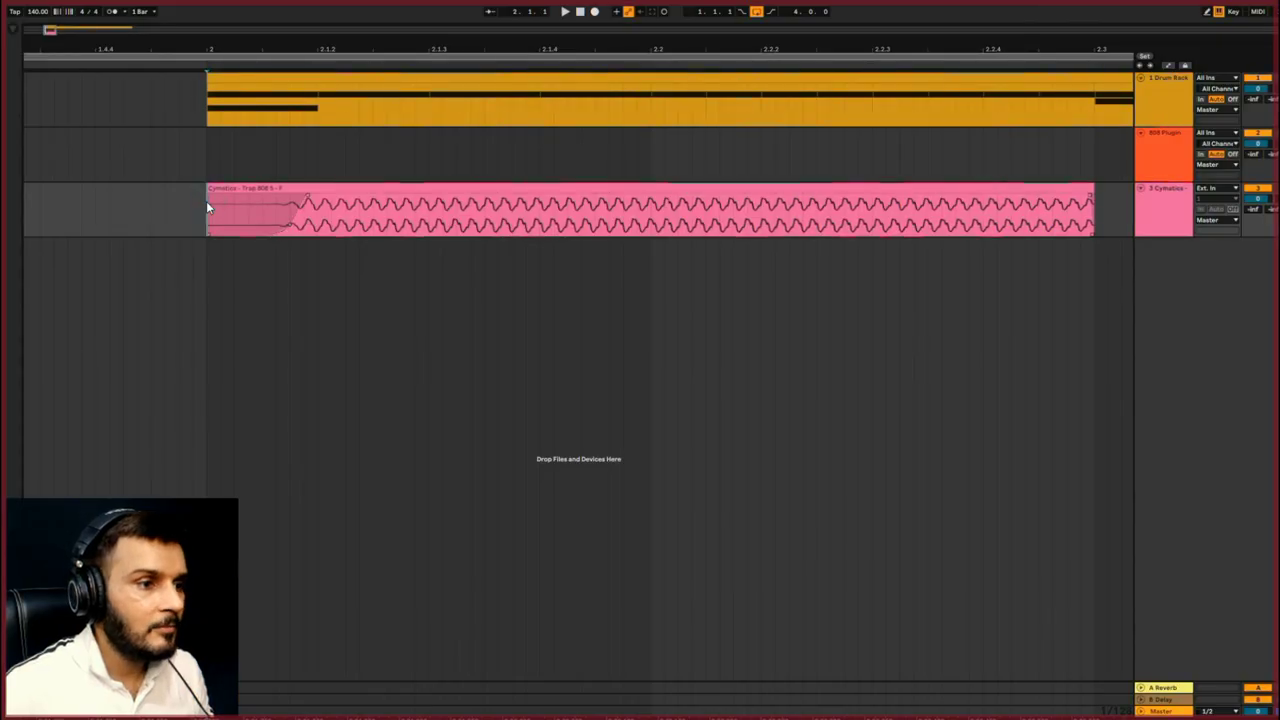
{"action": "key", "text": "space"}
{"action": "key", "text": "space"}
{"action": "key", "text": "space"}
{"action": "key", "text": "space"}
Add a very short fade-out at the end of the 808 clip and play it with the drums from bar 2.
{"action": "left_click_drag", "start_coordinate": [528, 49], "coordinate": [462, 27]}
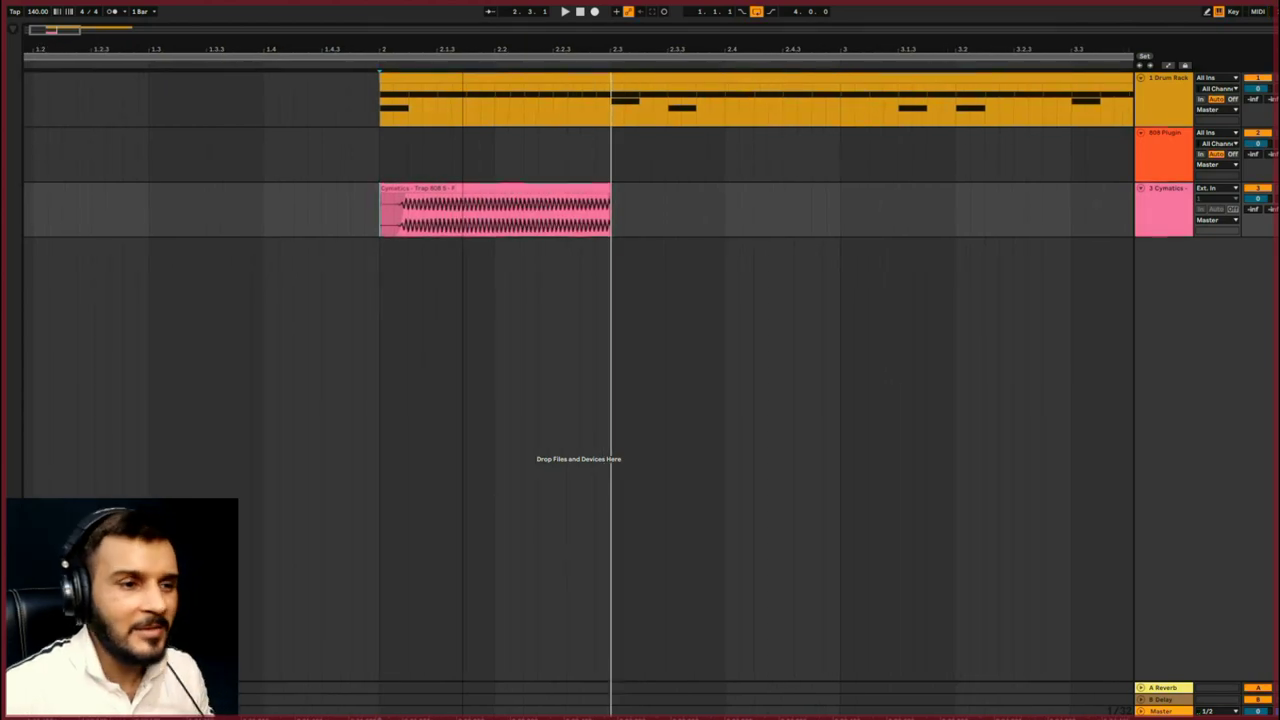
{"action": "left_click", "coordinate": [581, 190]}
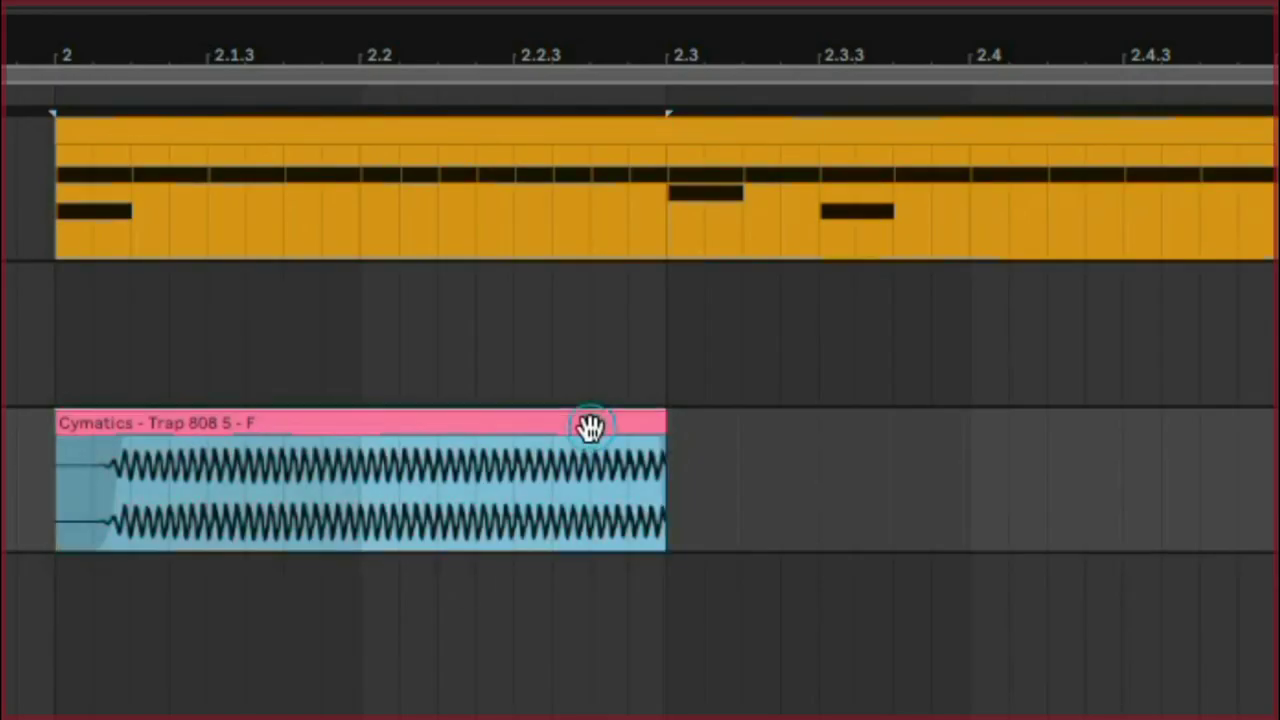
{"action": "left_click", "coordinate": [656, 443]}
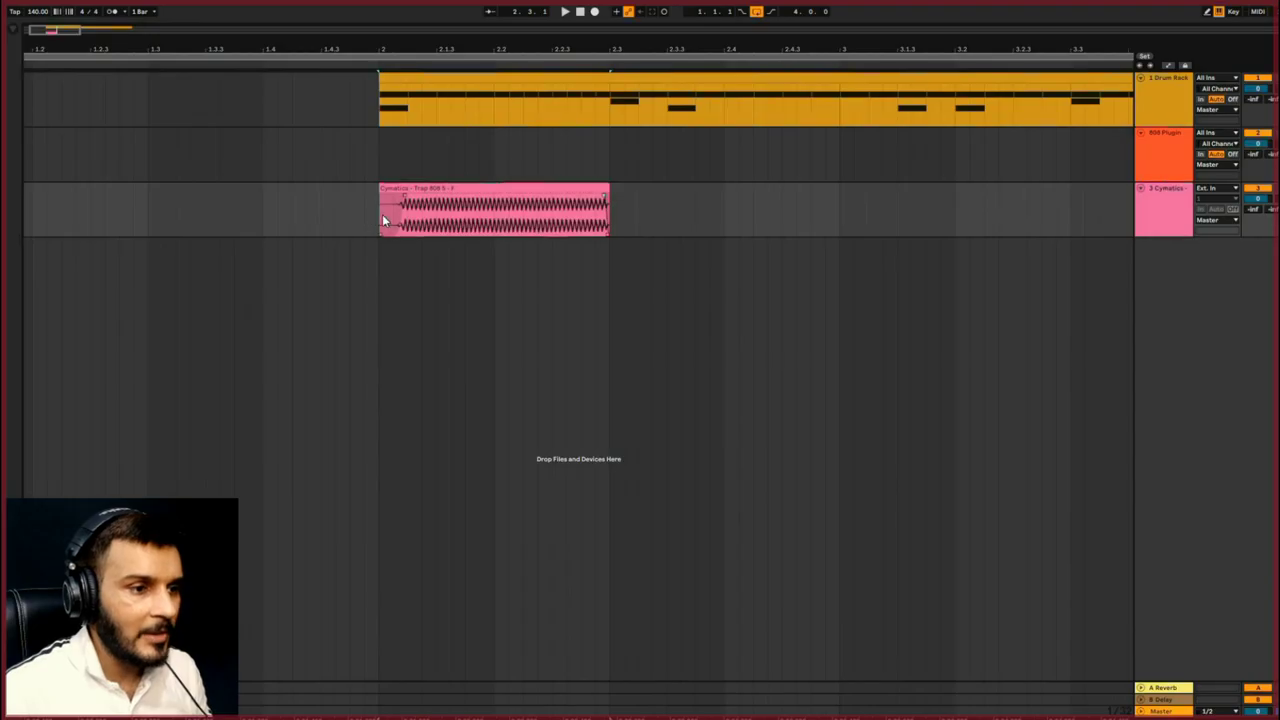
{"action": "left_click", "coordinate": [383, 220]}
{"action": "left_click_drag", "start_coordinate": [50, 33], "coordinate": [5, 128]}
{"action": "key", "text": "space"}
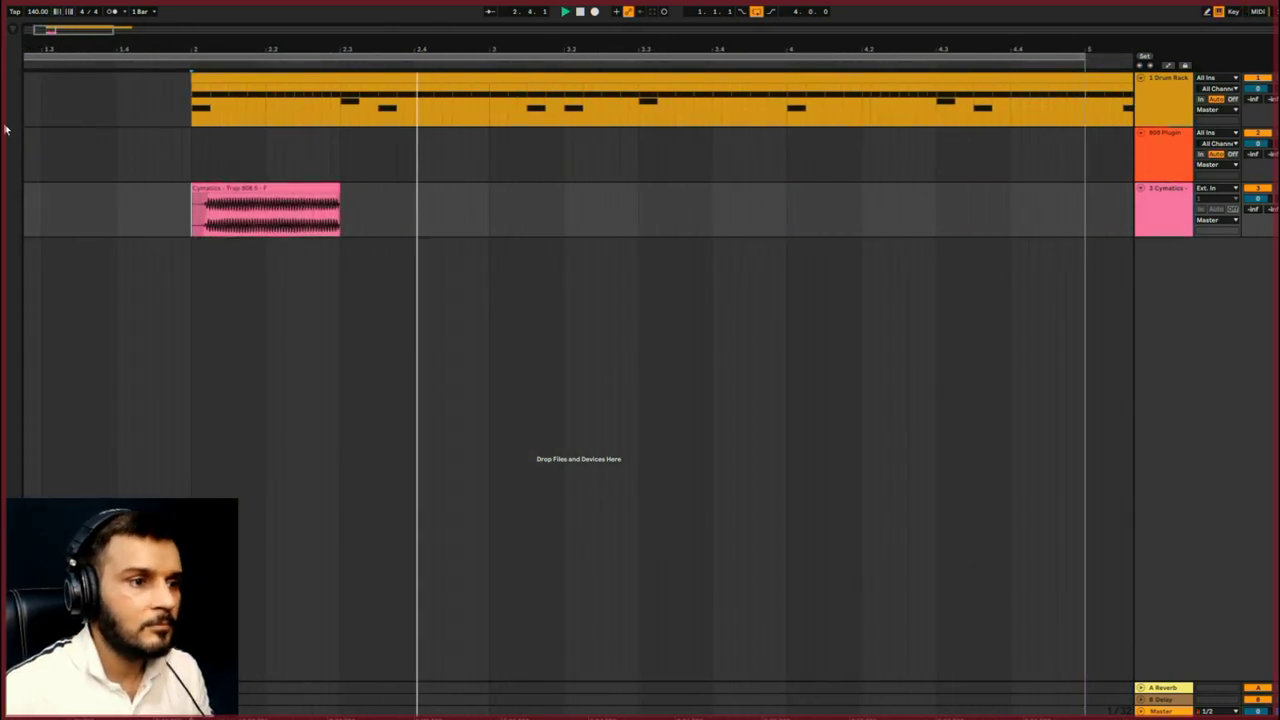
{"action": "key", "text": "space"}
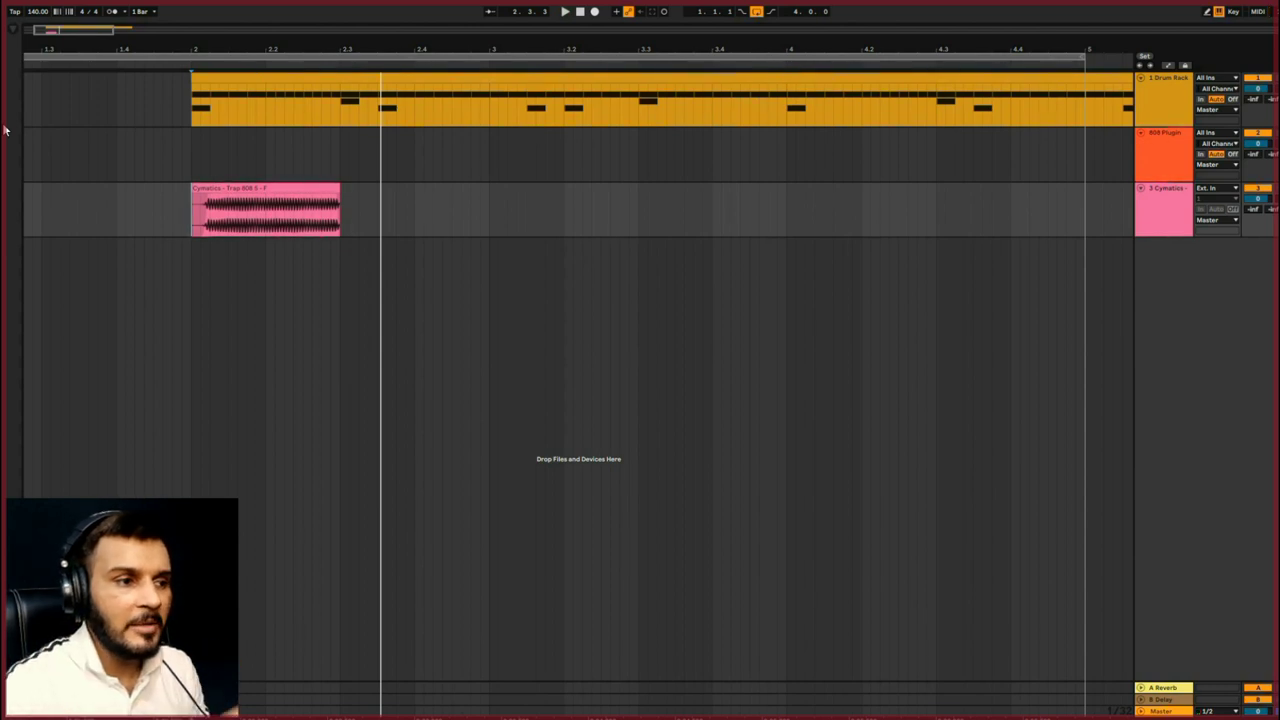
Copy the faded 808 clip to the kick at 2.3.3 and play back from bar 2.
{"action": "left_click", "coordinate": [238, 189]}
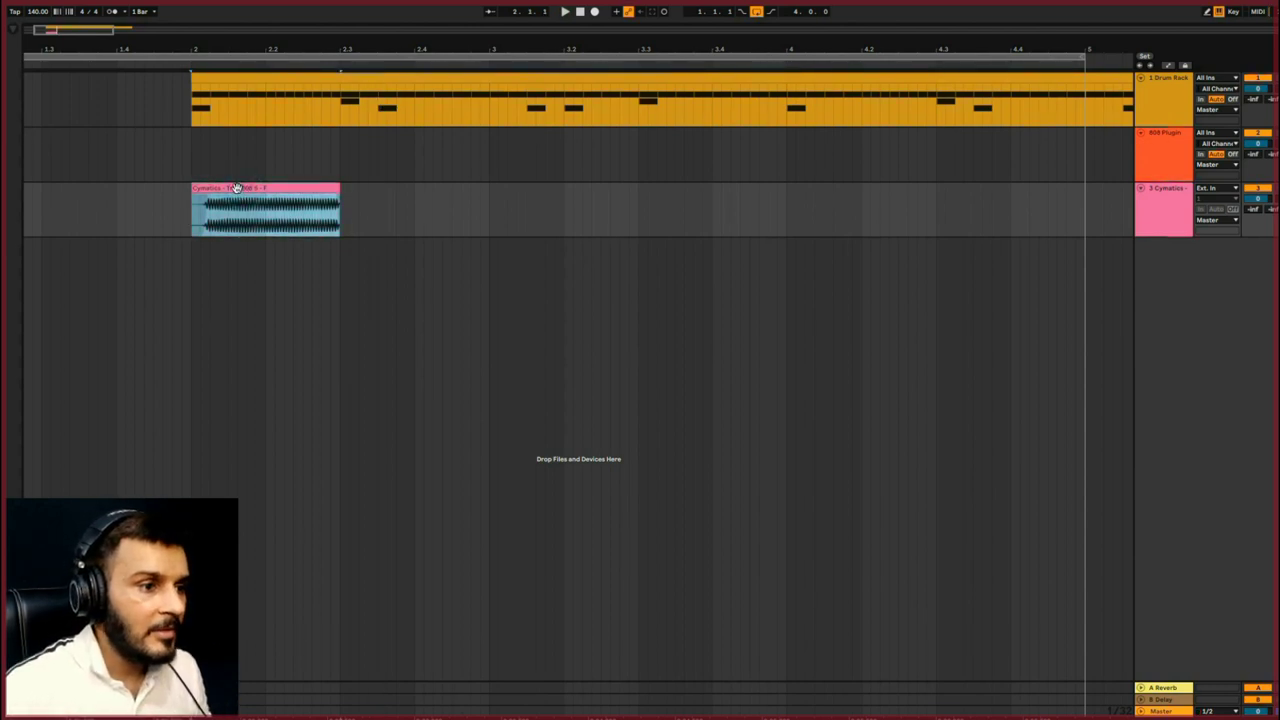
{"action": "left_click_drag", "start_coordinate": [236, 188], "coordinate": [426, 191]}
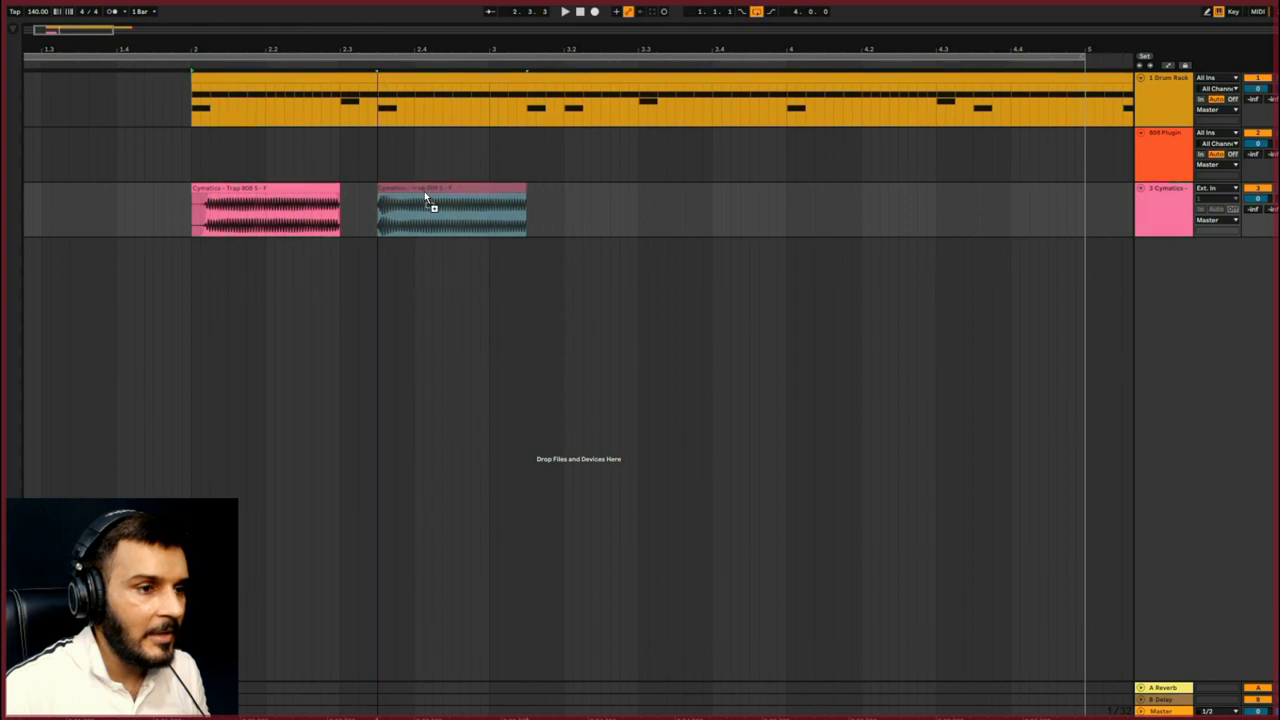
{"action": "left_click", "coordinate": [189, 165]}
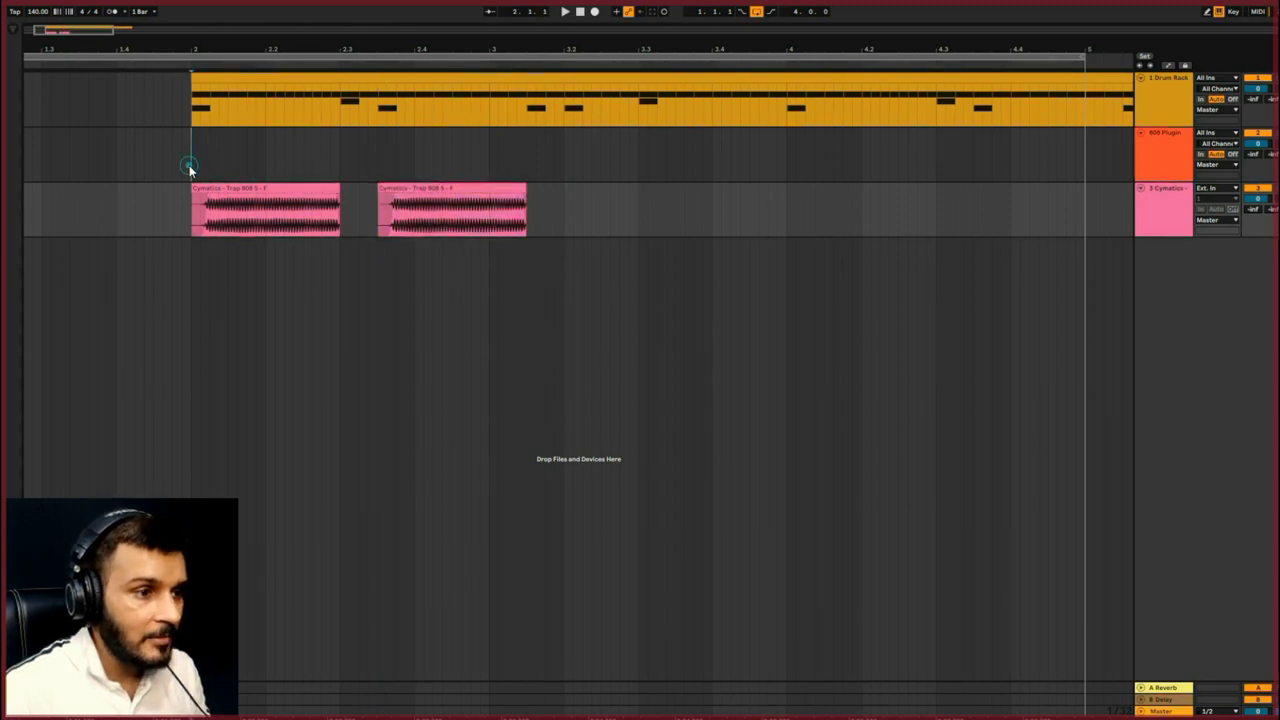
{"action": "key", "text": "space"}
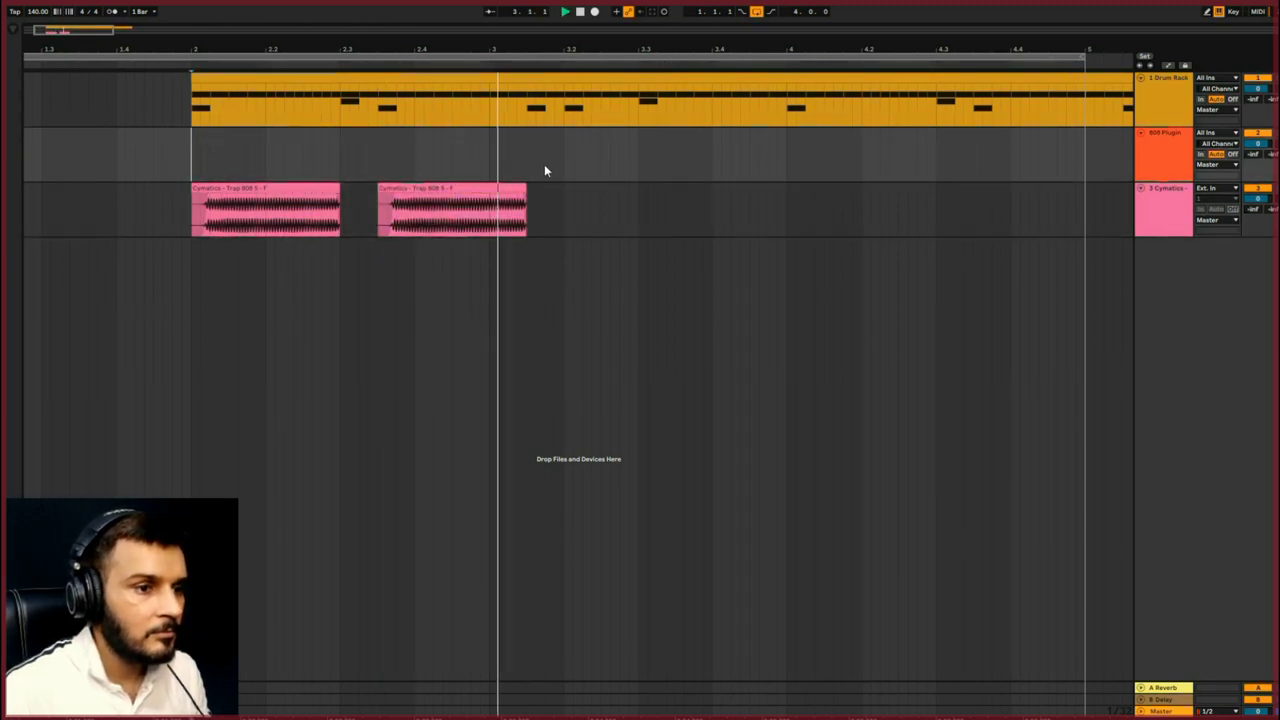
Trim the copied 808 clip to end at bar 3, and duplicate it at bar 3 without the fade-in.
{"action": "left_click_drag", "start_coordinate": [525, 210], "coordinate": [489, 210]}
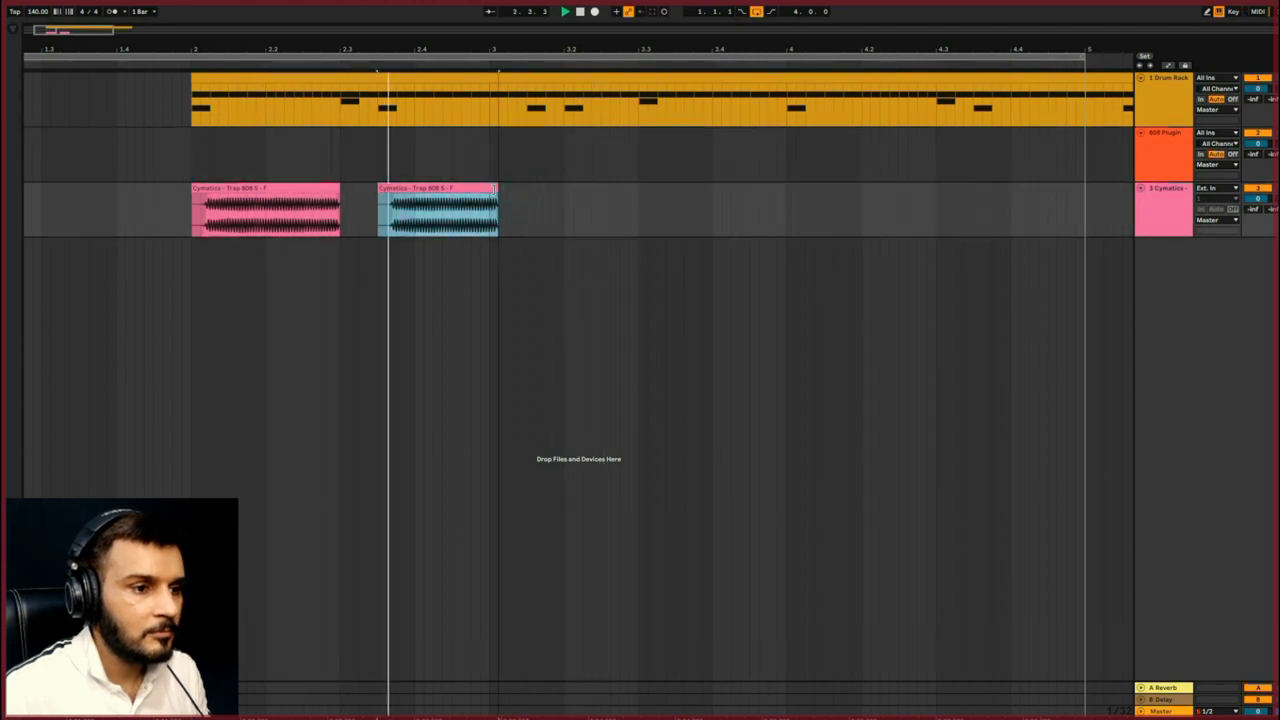
{"action": "key", "text": "ctrl+d"}
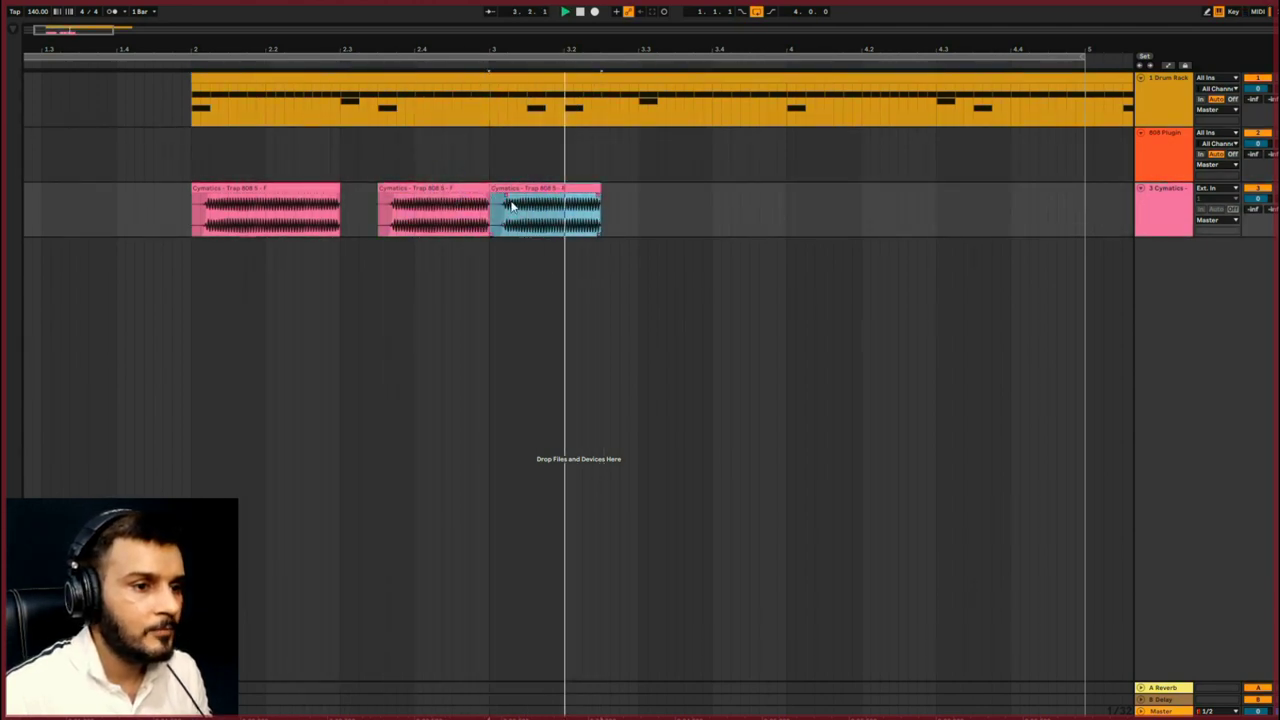
{"action": "left_click", "coordinate": [502, 197]}
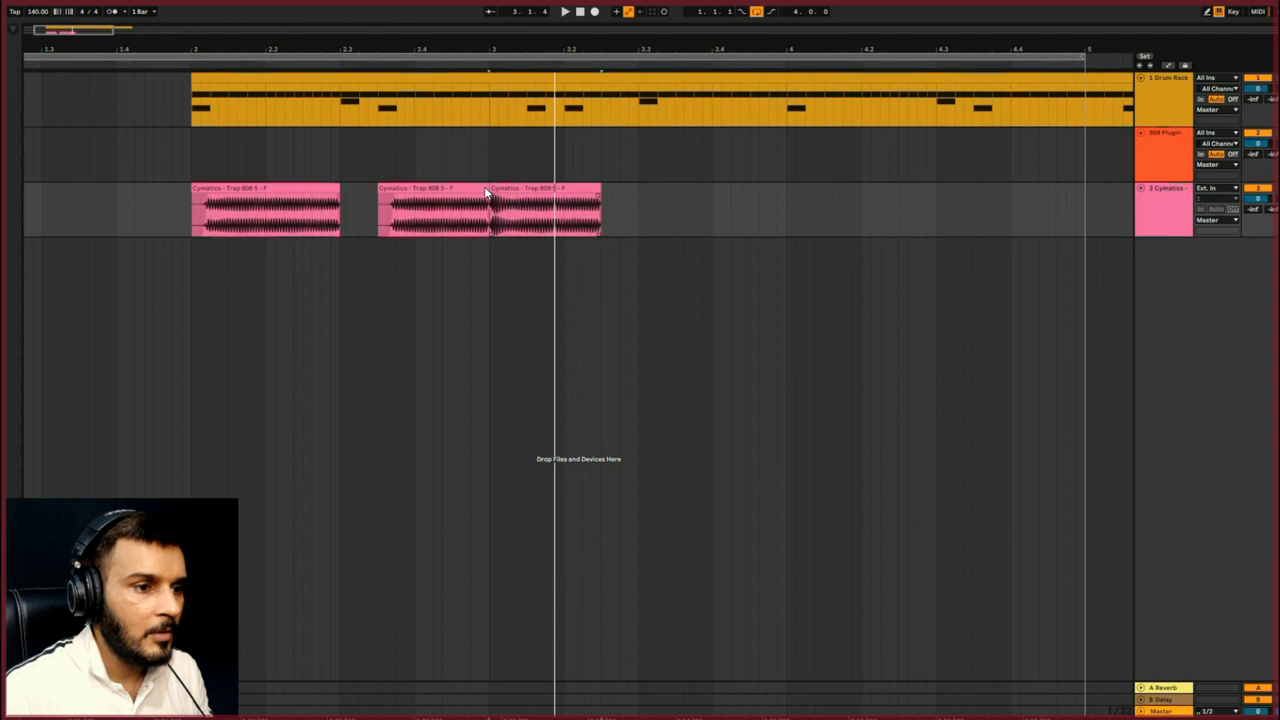
Play the bass from bar 2, trim the 808 clip at bar 3 to end at 3.1.3 and duplicate it twice in succession.
{"action": "key", "text": "space"}
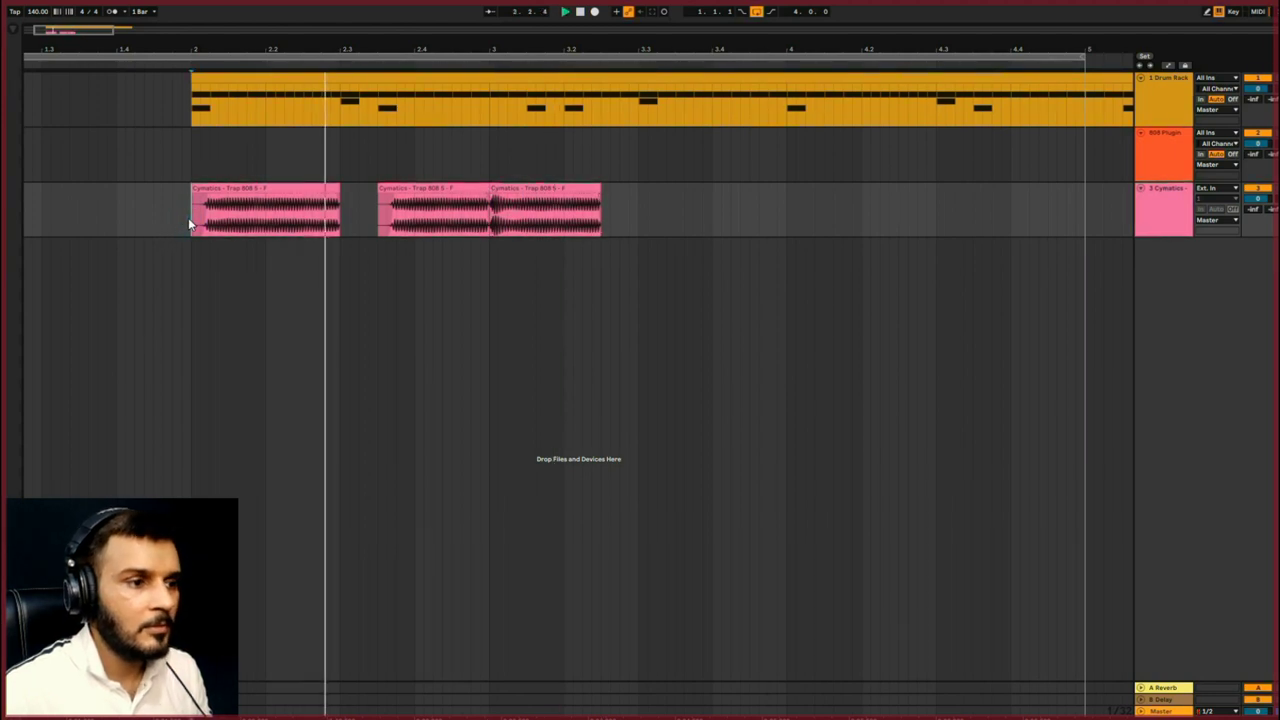
{"action": "key", "text": "space"}
{"action": "key", "text": "space"}
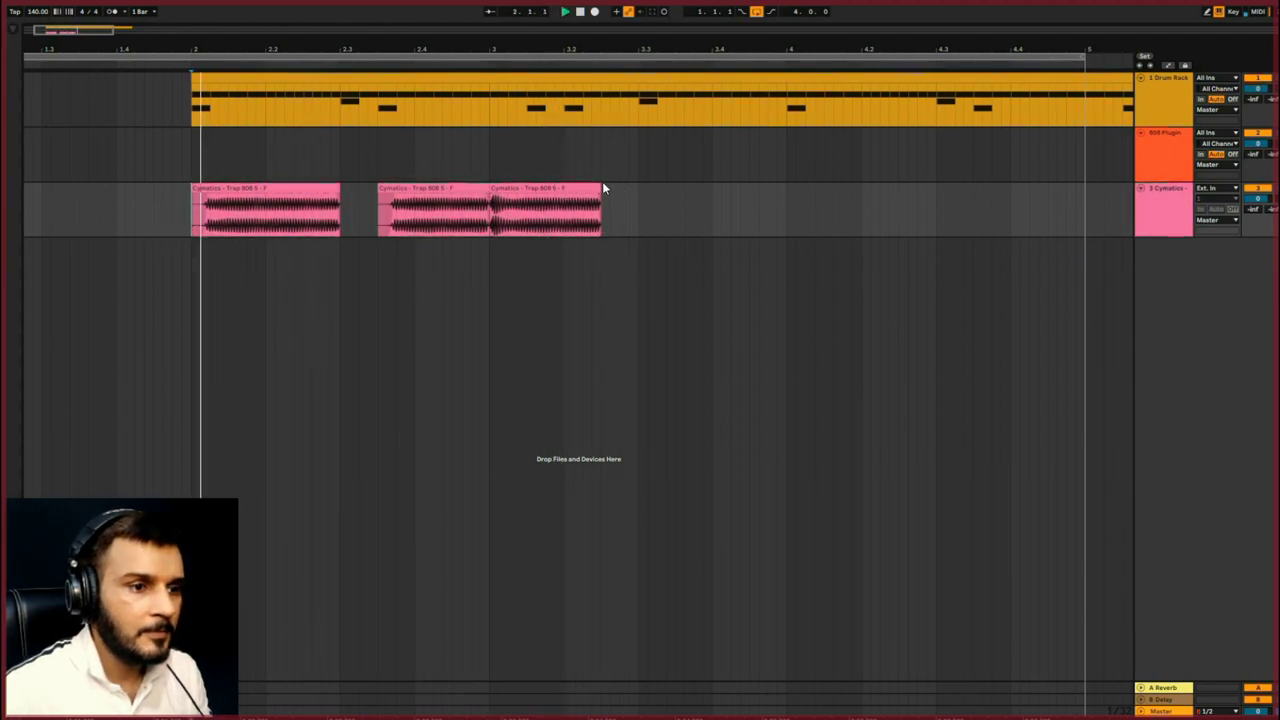
{"action": "key", "text": "space"}
{"action": "left_click_drag", "start_coordinate": [599, 187], "coordinate": [522, 188]}
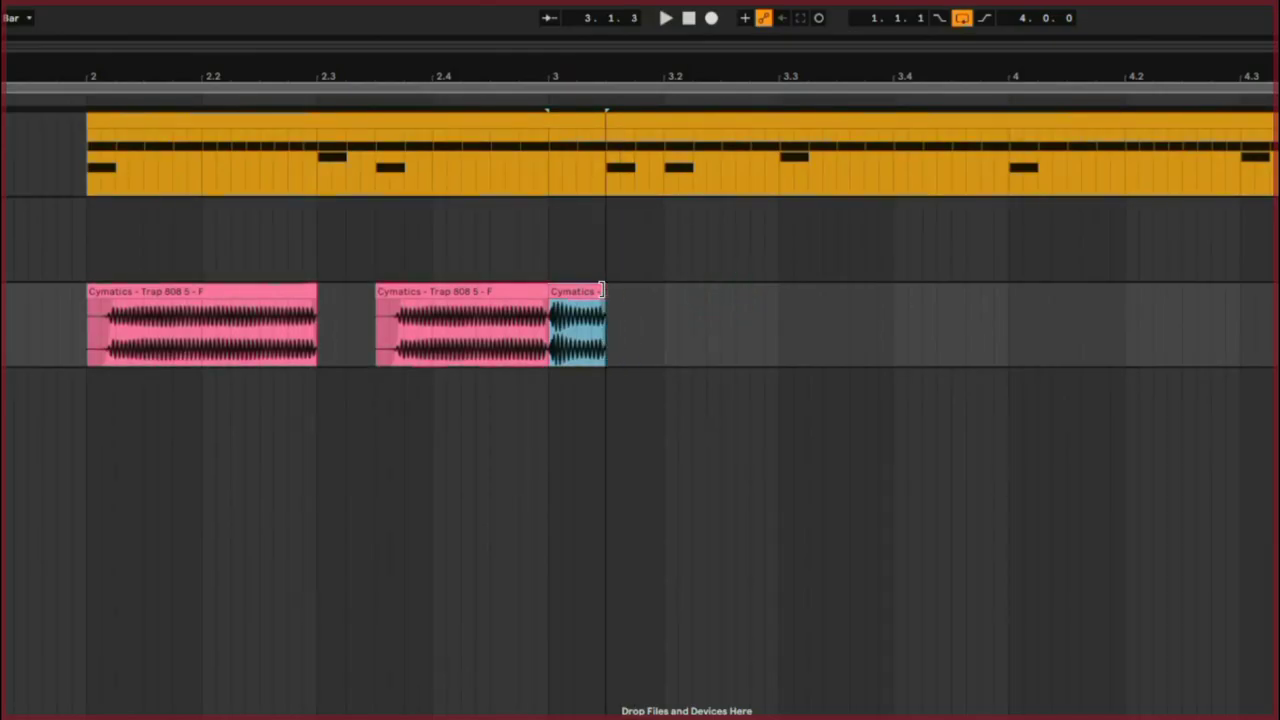
{"action": "key", "text": "ctrl+d"}
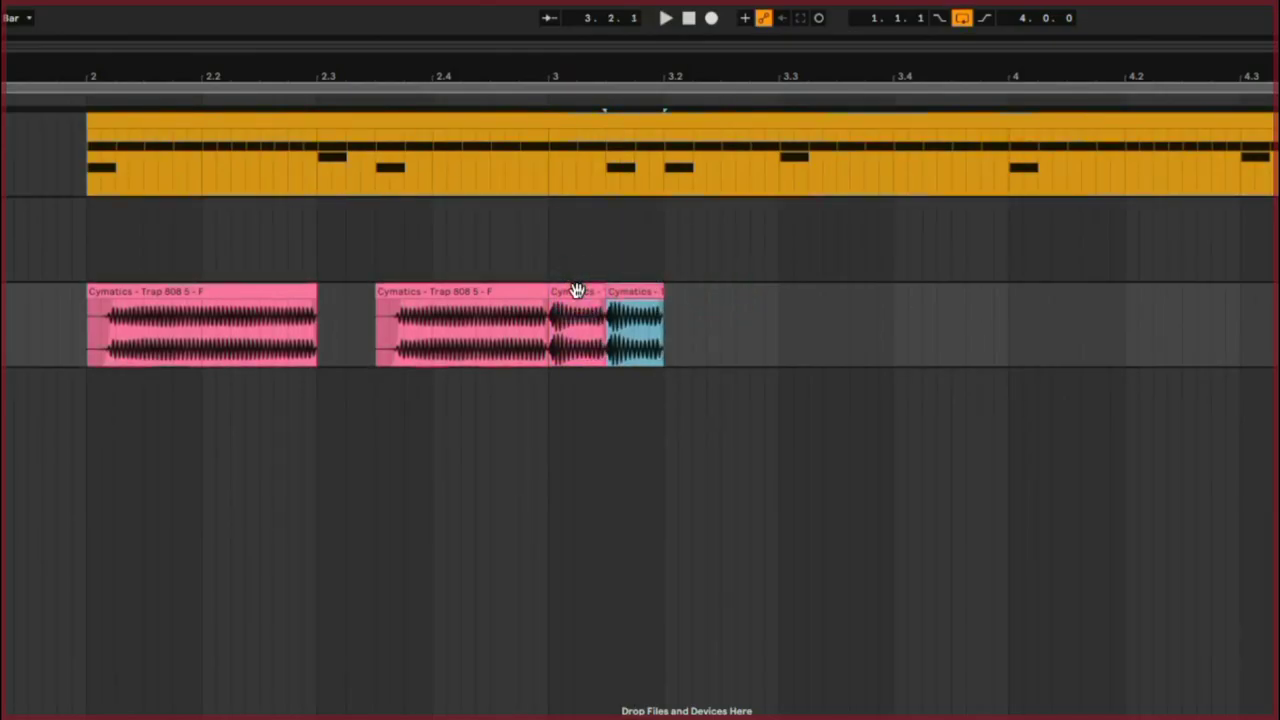
{"action": "key", "text": "ctrl+d"}
Delete the short 808 clip at bar 3, where there is no kick, and play back from just before bar 2.
{"action": "left_click", "coordinate": [523, 255]}
{"action": "key", "text": "space"}
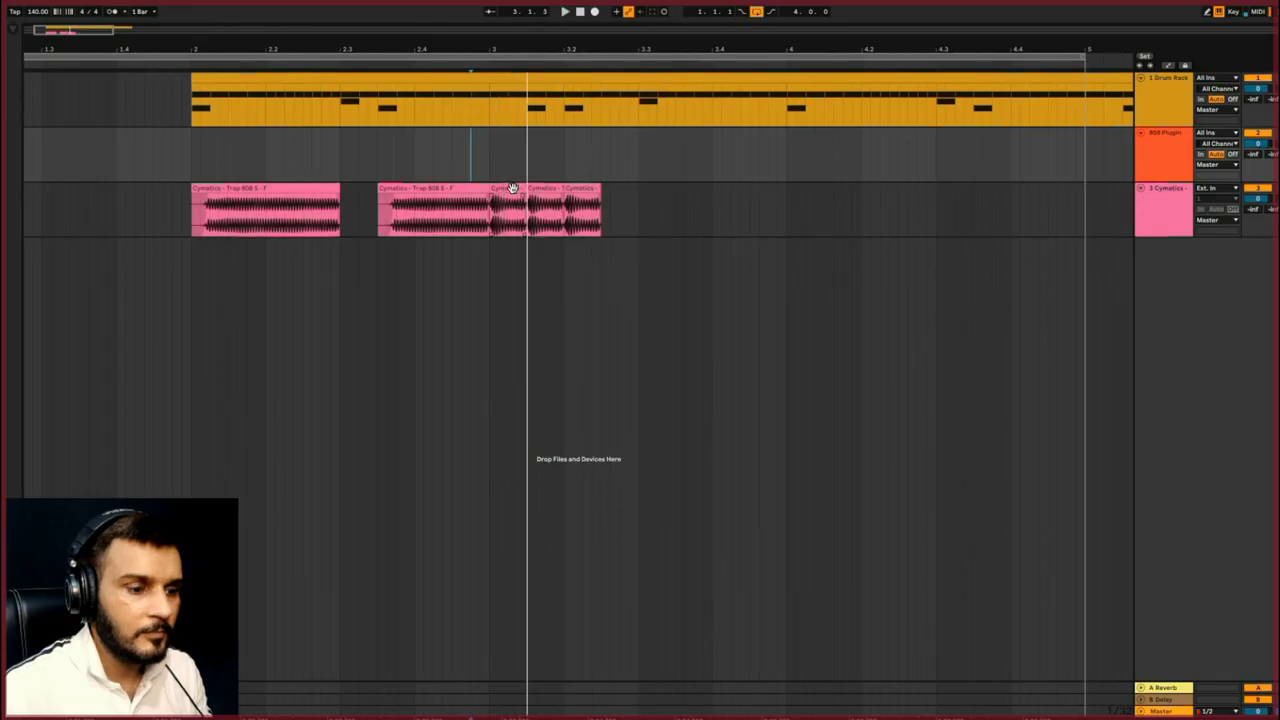
{"action": "key", "text": "space"}
{"action": "left_click", "coordinate": [585, 293]}
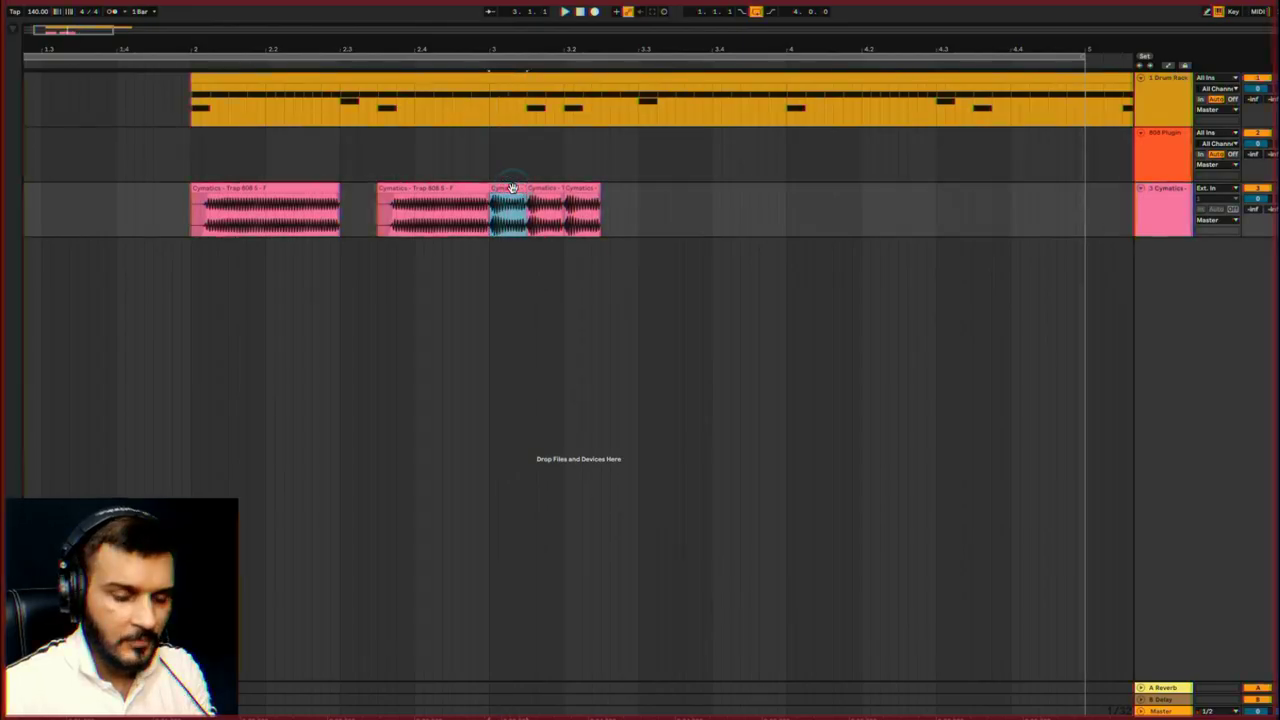
{"action": "key", "text": "Delete"}
{"action": "left_click", "coordinate": [184, 160]}
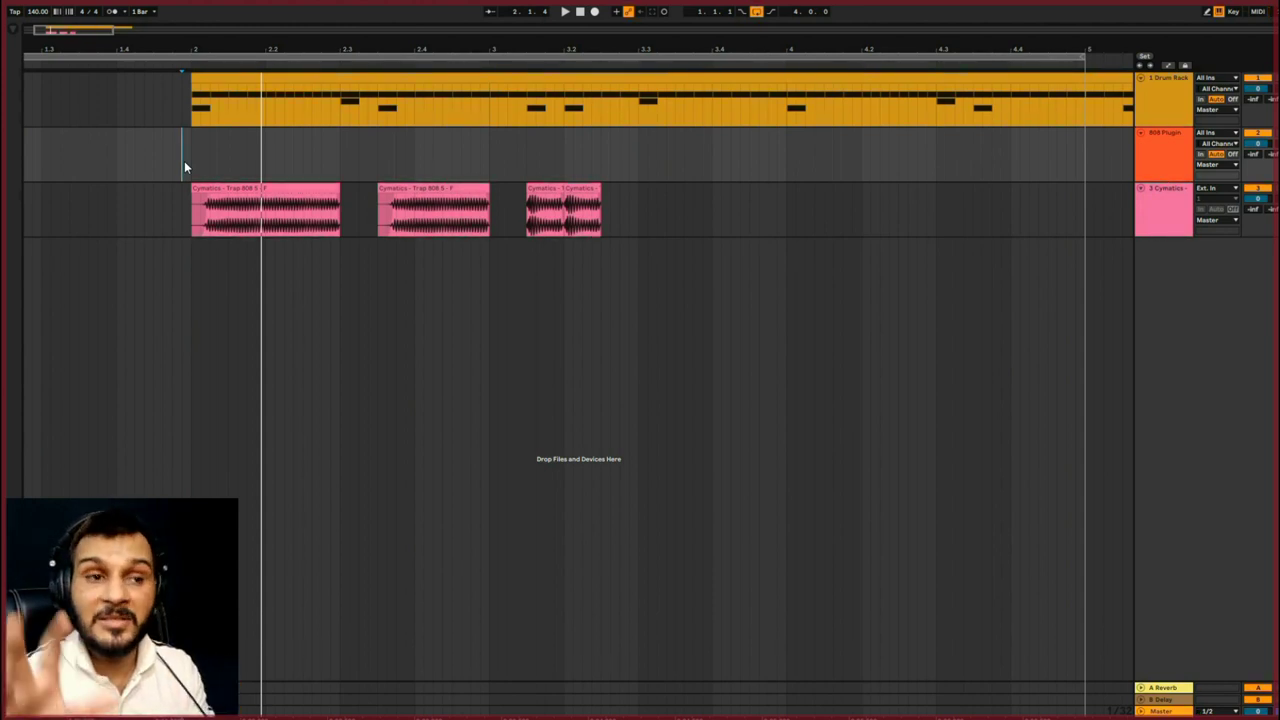
{"action": "key", "text": "space"}
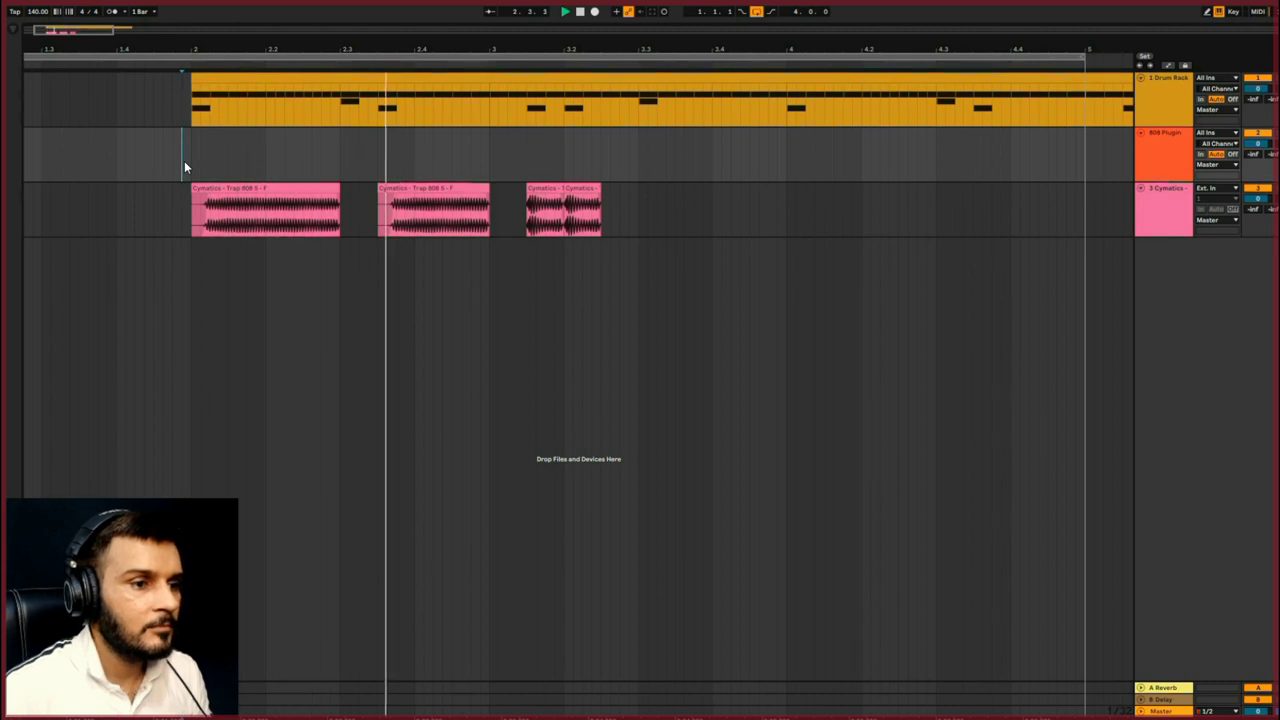
{"action": "key", "text": "space"}
Copy the 808 clip from 2.3.3 to the kick at bar 4 and play back from just before 3.1.3.
{"action": "left_click", "coordinate": [422, 186]}
{"action": "left_click_drag", "start_coordinate": [424, 190], "coordinate": [834, 215]}
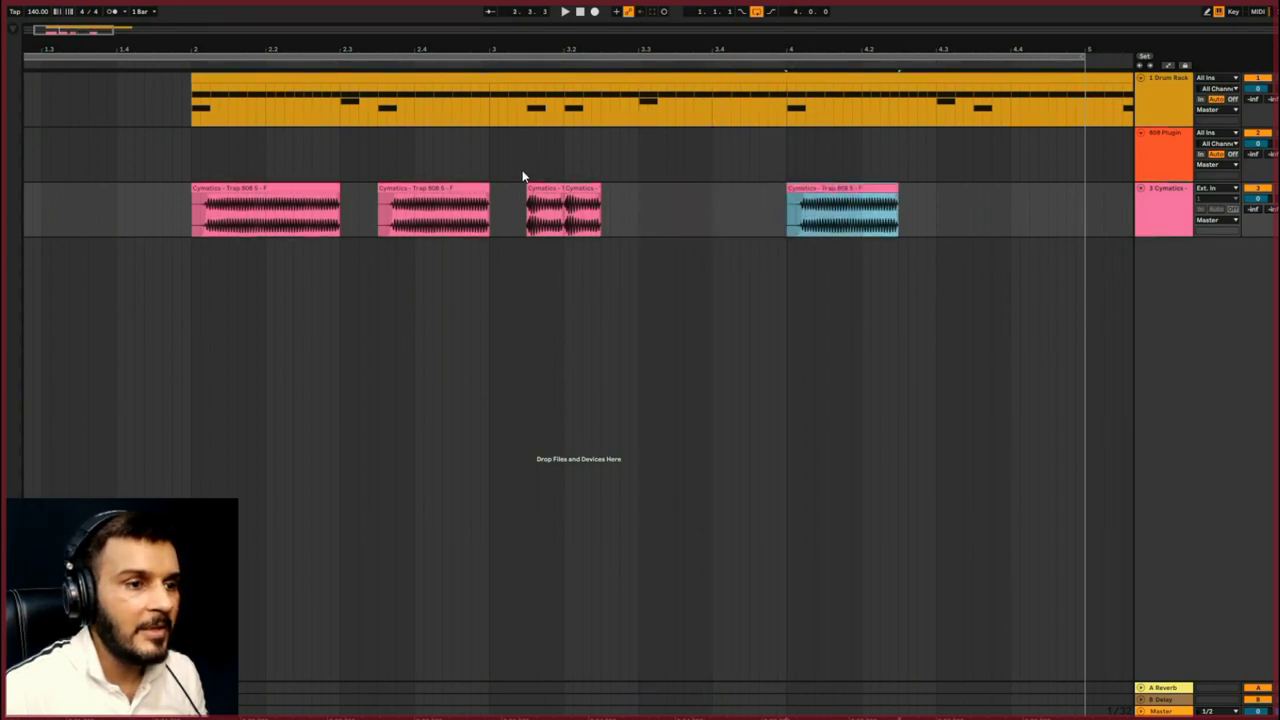
{"action": "left_click", "coordinate": [518, 166]}
{"action": "key", "text": "space"}
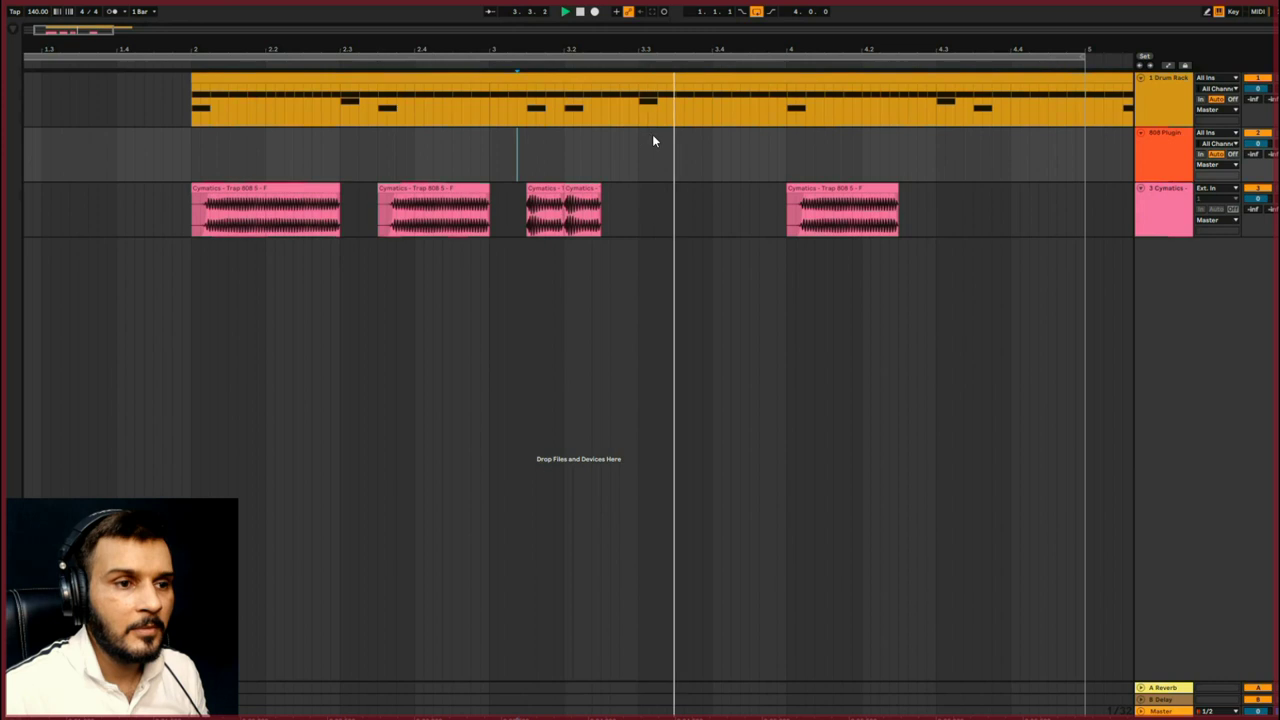
{"action": "key", "text": "space"}
{"action": "key", "text": "space"}
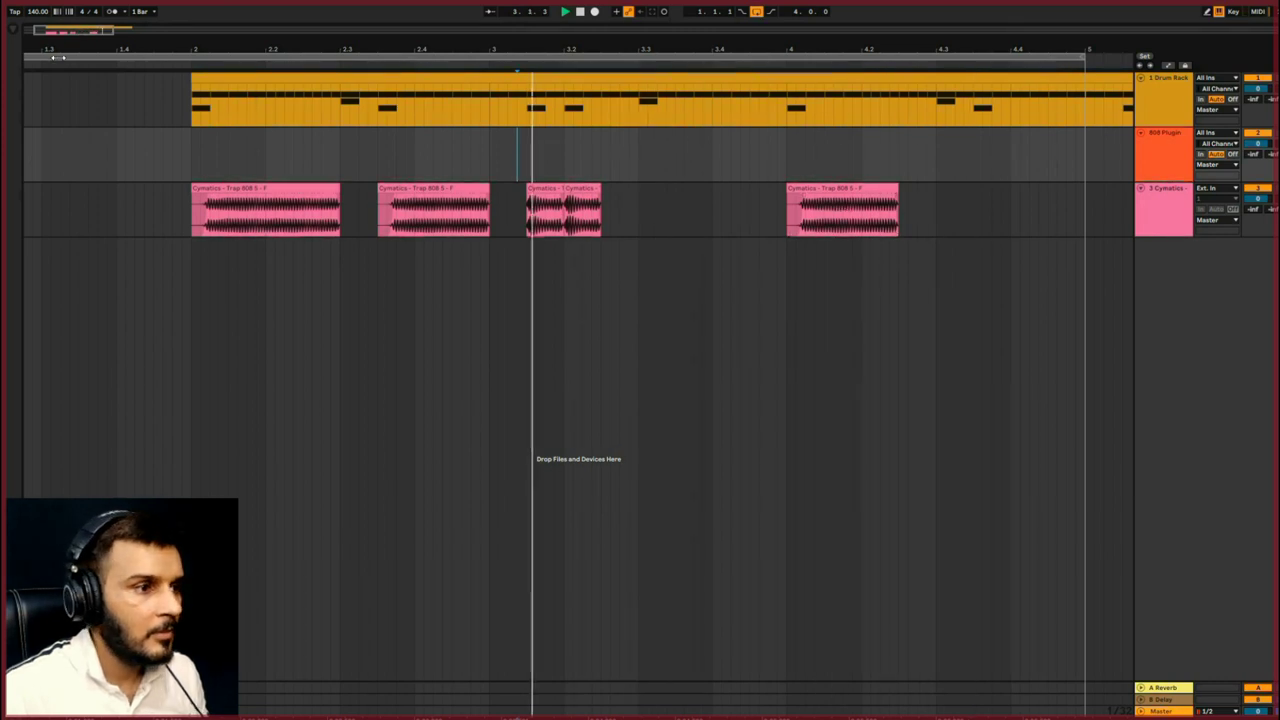
Move the bar 4 808 clip to 3.4 without its fade-in, trim it to 3.4.3, duplicate it and play the pair.
{"action": "left_click_drag", "start_coordinate": [830, 188], "coordinate": [657, 185]}
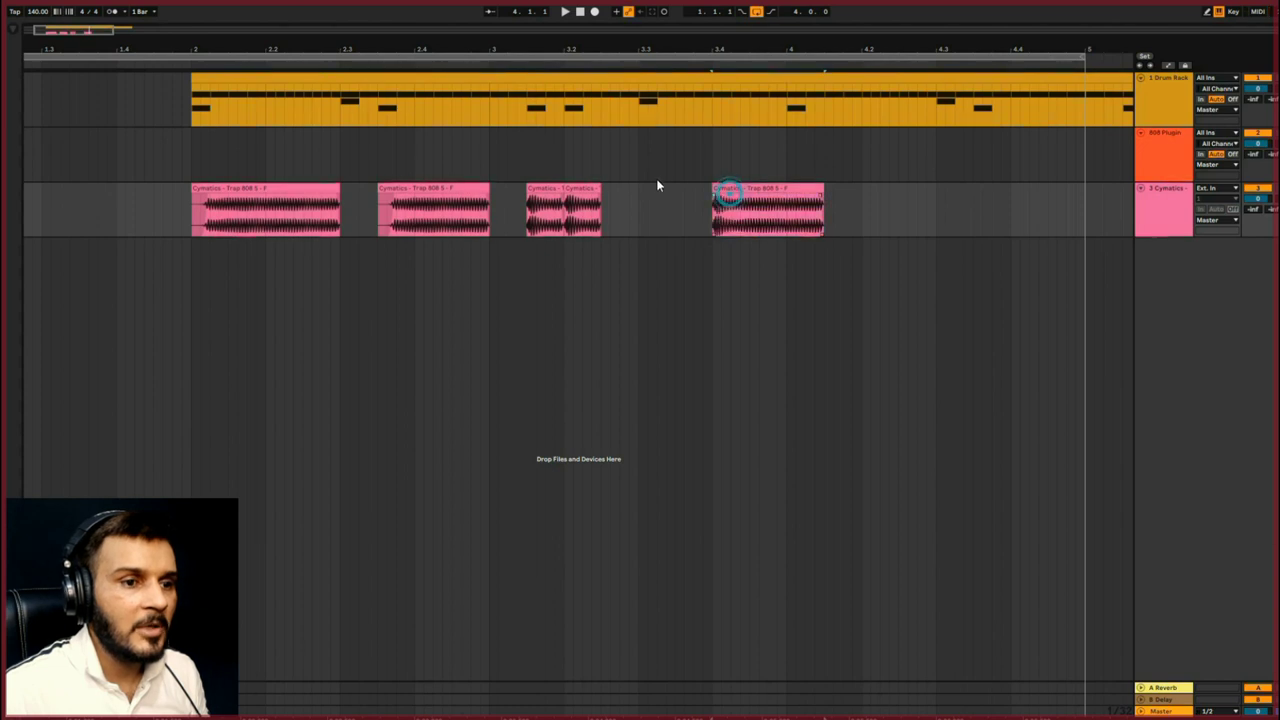
{"action": "left_click_drag", "start_coordinate": [820, 188], "coordinate": [738, 188]}
{"action": "key", "text": "ctrl+d"}
{"action": "left_click", "coordinate": [704, 209]}
{"action": "key", "text": "space"}
{"action": "key", "text": "space"}
{"action": "key", "text": "space"}
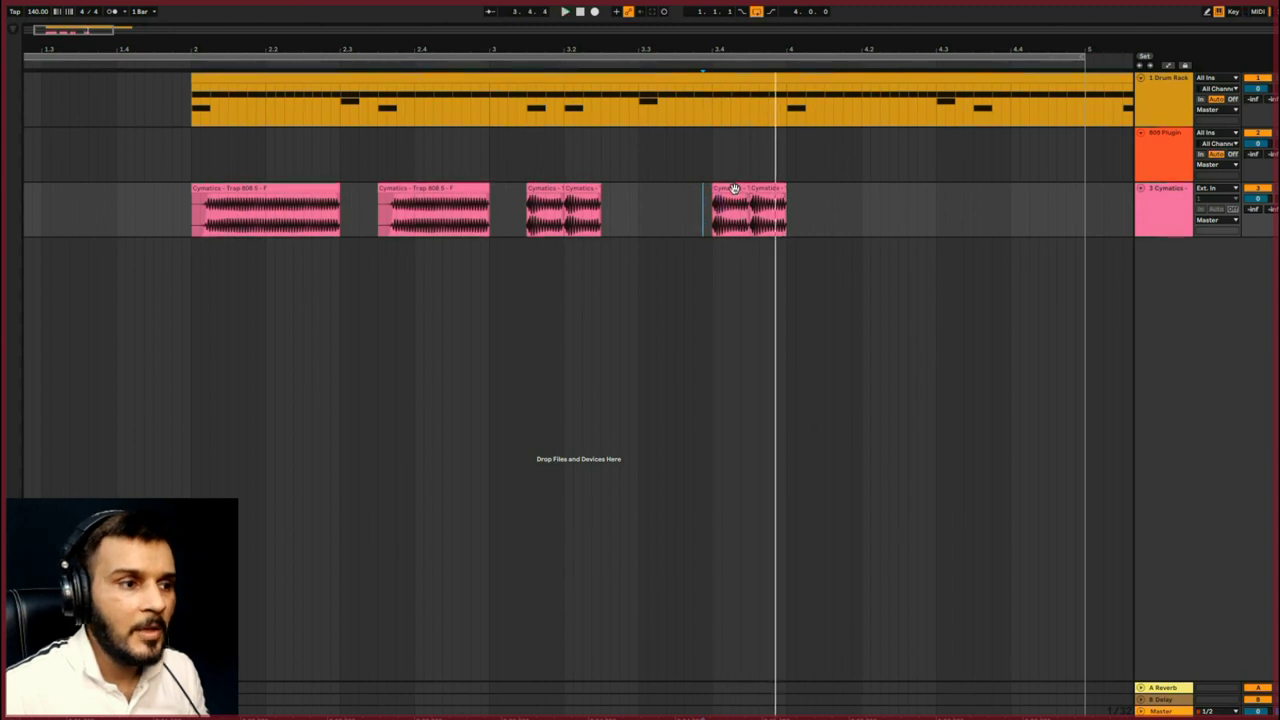
{"action": "key", "text": "space"}
Open the first 808 clip in an enlarged clip view and display its Transposition clip envelope.
{"action": "double_click", "coordinate": [255, 189]}
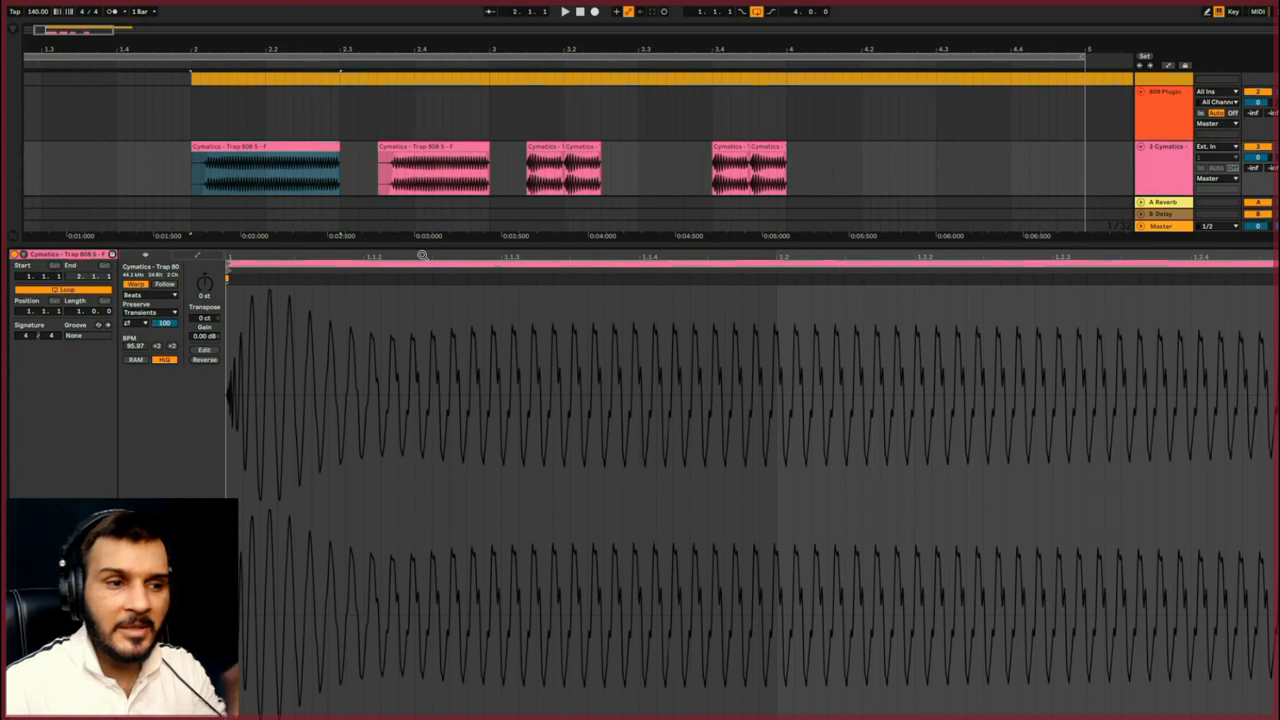
{"action": "left_click_drag", "start_coordinate": [333, 241], "coordinate": [340, 134]}
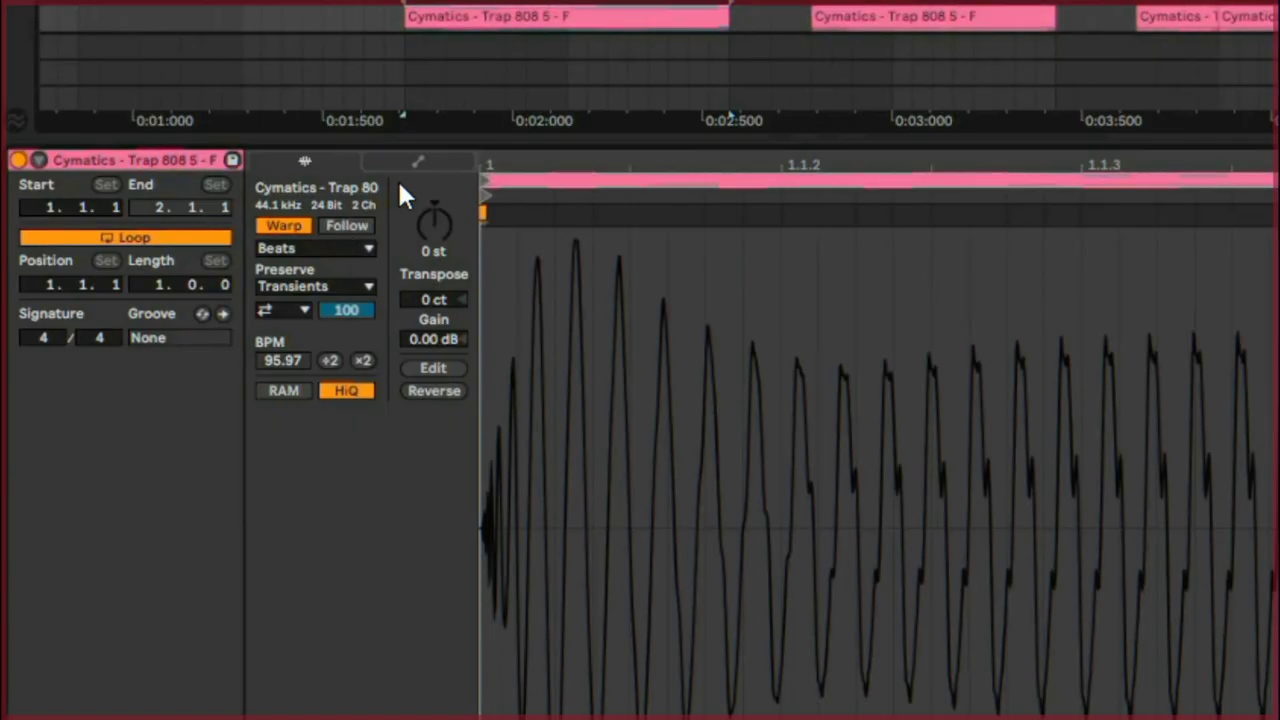
{"action": "left_click", "coordinate": [198, 144]}
{"action": "left_click", "coordinate": [298, 212]}
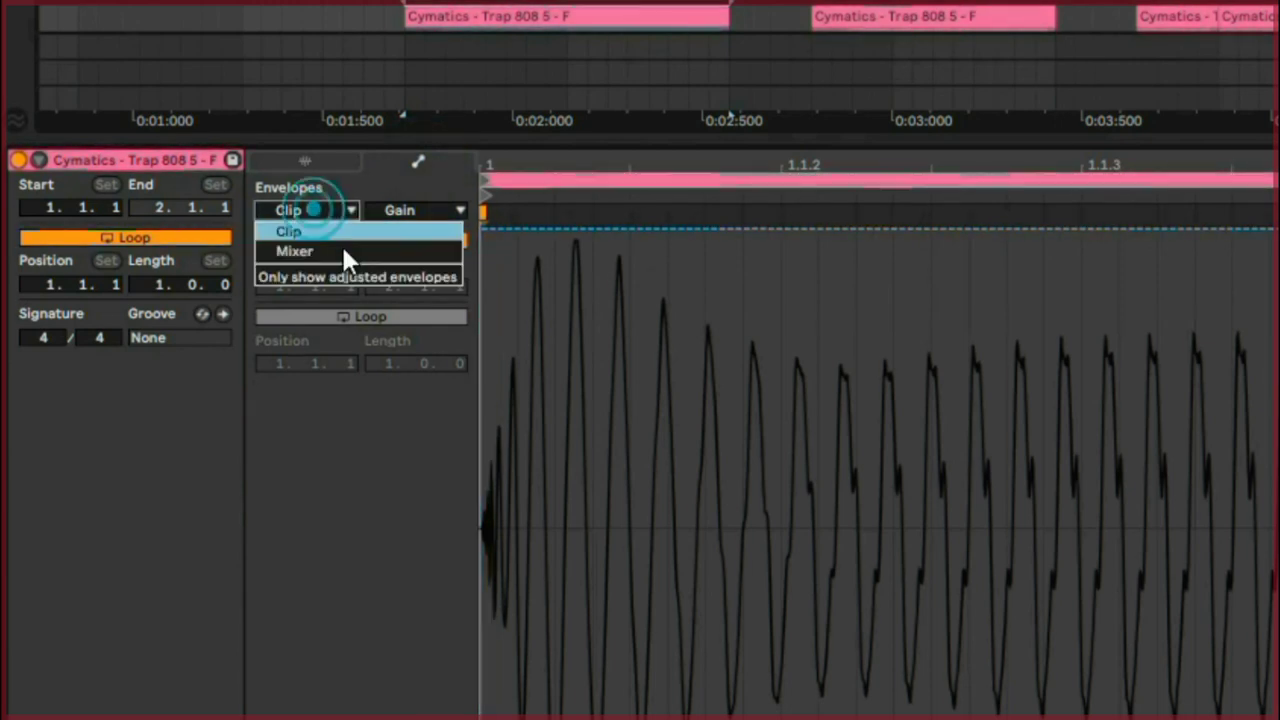
{"action": "left_click", "coordinate": [313, 231]}
{"action": "left_click", "coordinate": [451, 211]}
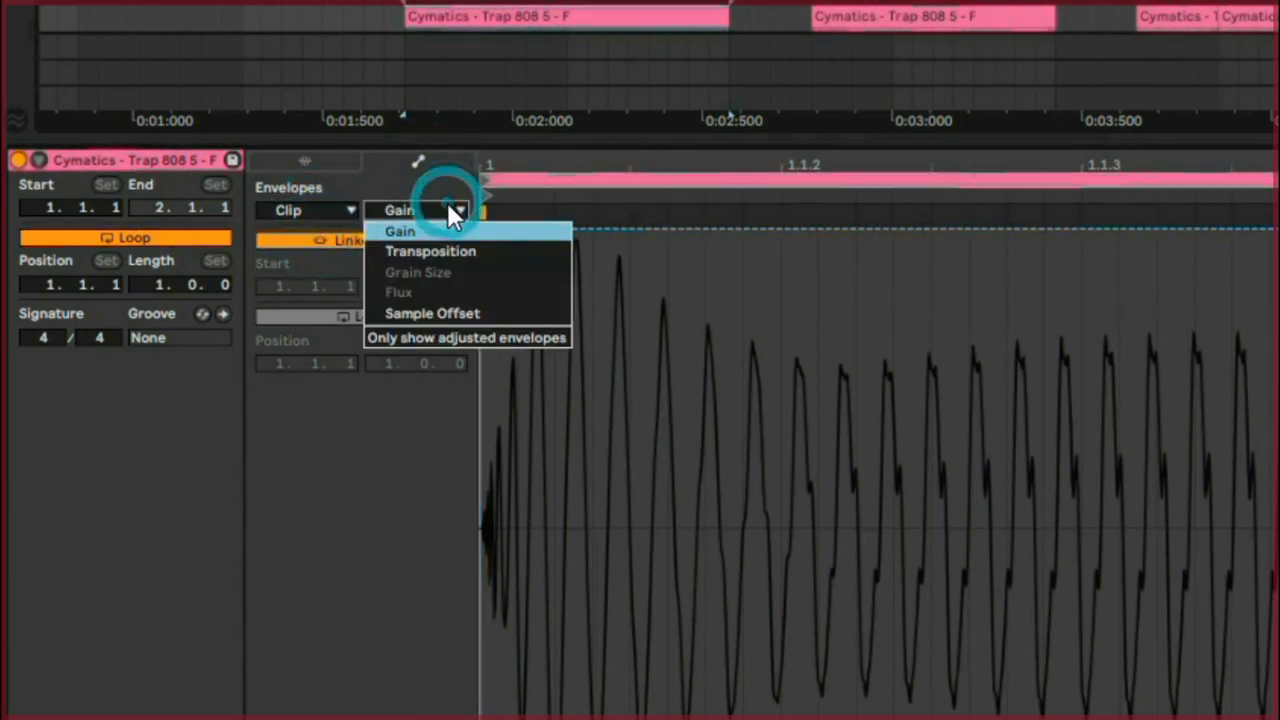
{"action": "left_click", "coordinate": [430, 251]}
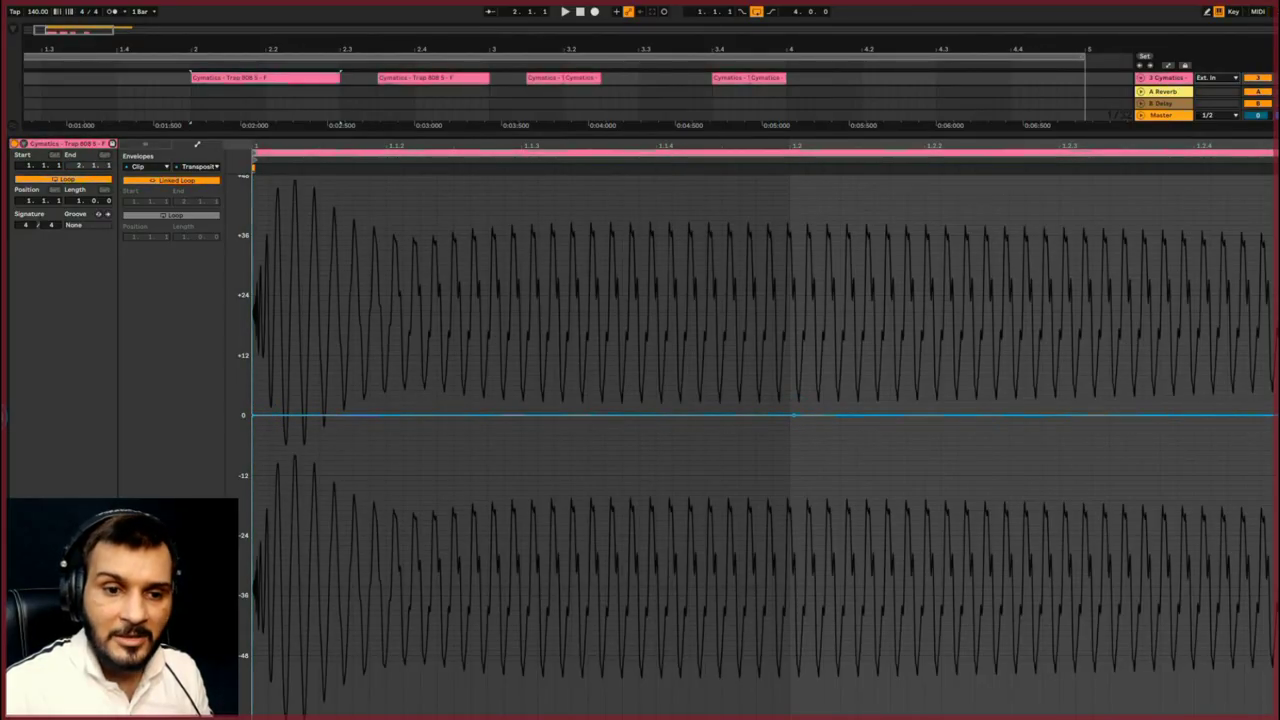
Ramp the first 808 clip's transposition from 0 at 1.2 to above +12 semitones, and set its warp mode to Complex Pro.
{"action": "left_click_drag", "start_coordinate": [1274, 415], "coordinate": [1274, 347]}
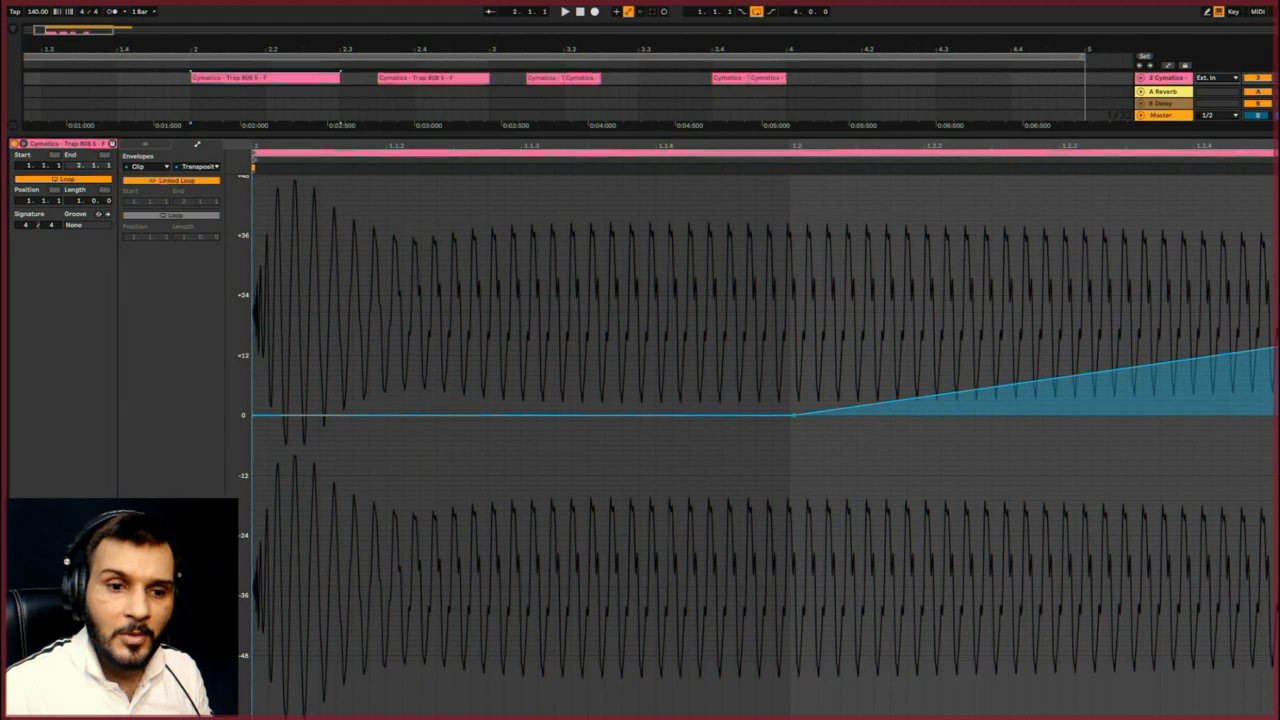
{"action": "left_click", "coordinate": [145, 146]}
{"action": "left_click", "coordinate": [152, 184]}
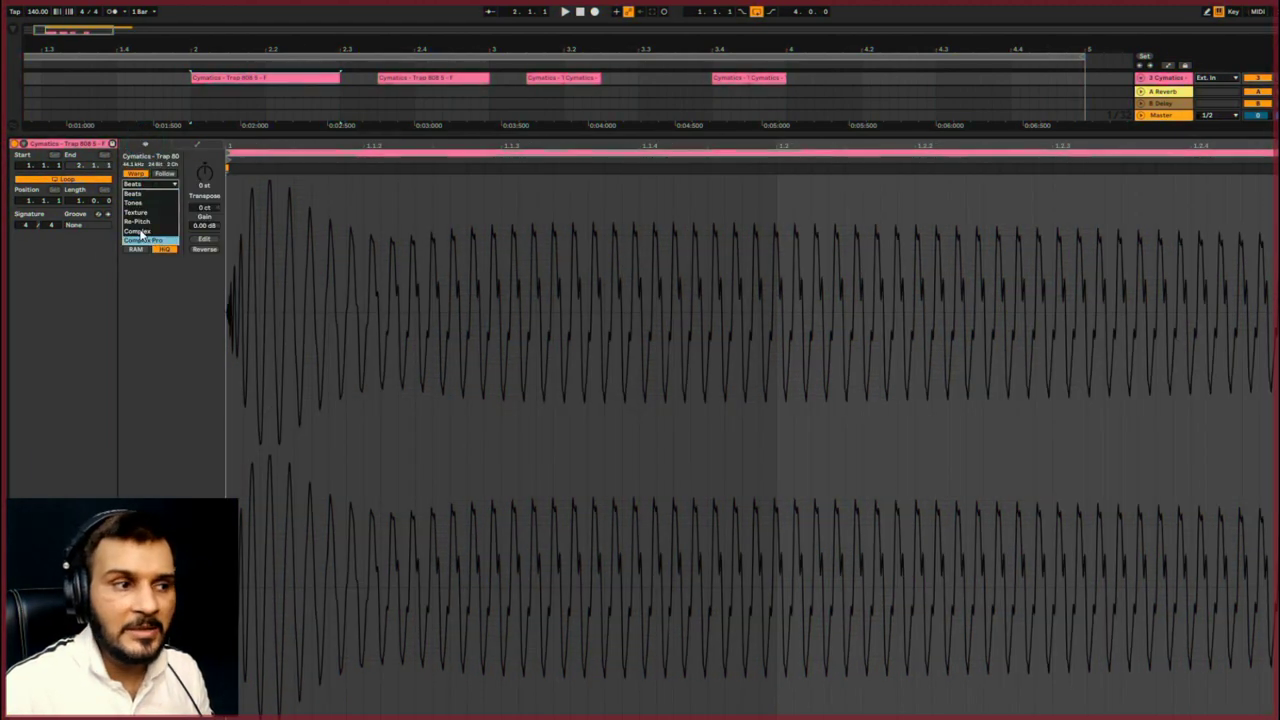
{"action": "left_click", "coordinate": [148, 241]}
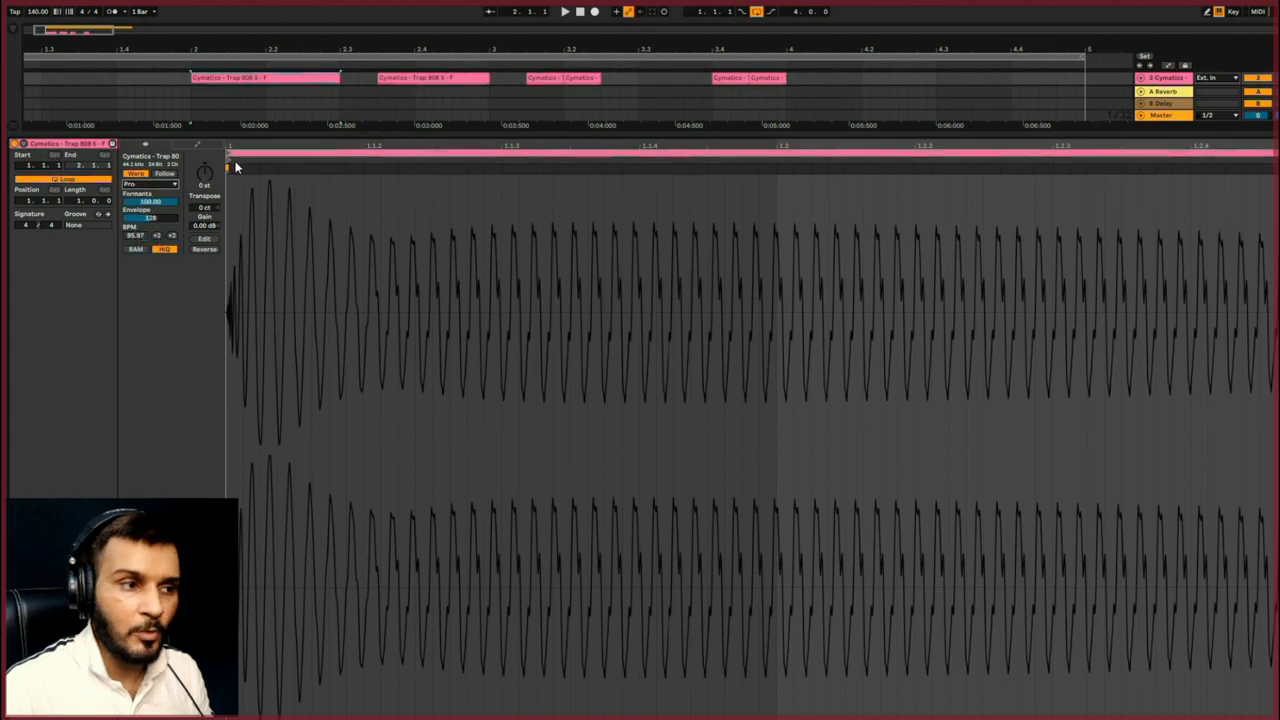
{"action": "left_click", "coordinate": [189, 146]}
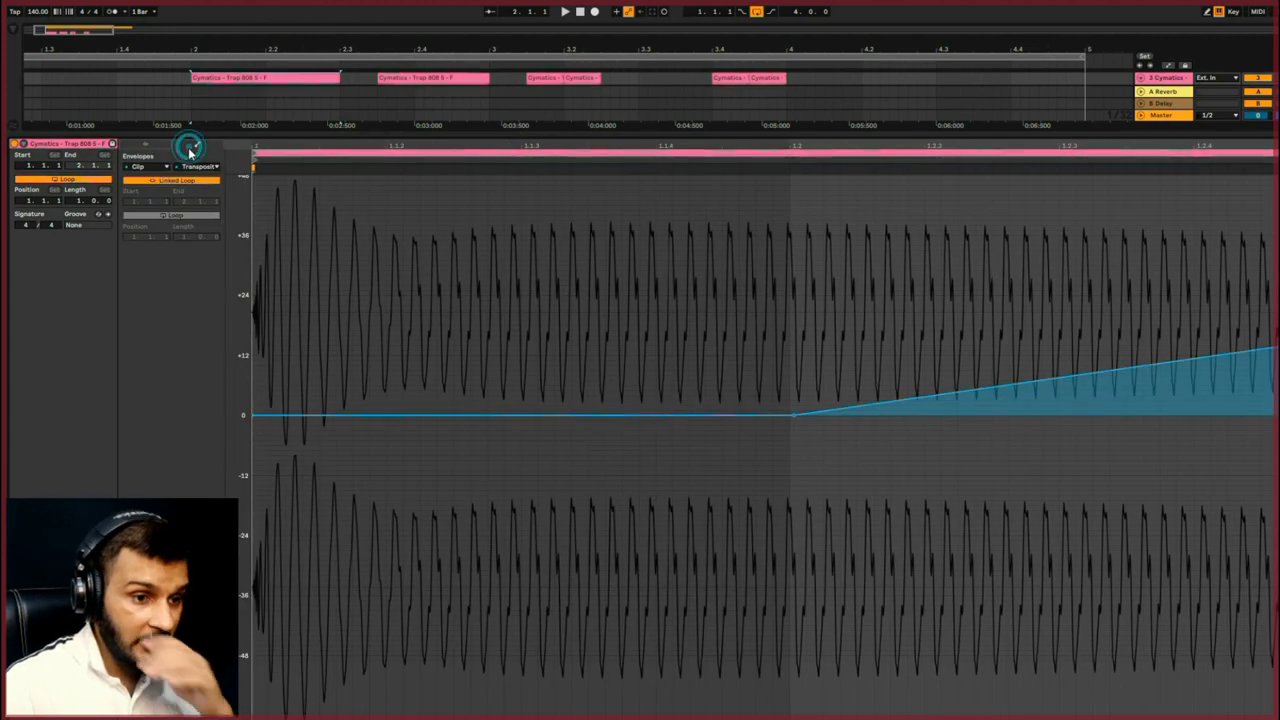
Play back the pitch glide, lower the first 808 clip's transposition ramp to end just below +12 semitones and play it again.
{"action": "double_click", "coordinate": [513, 135]}
{"action": "key", "text": "space"}
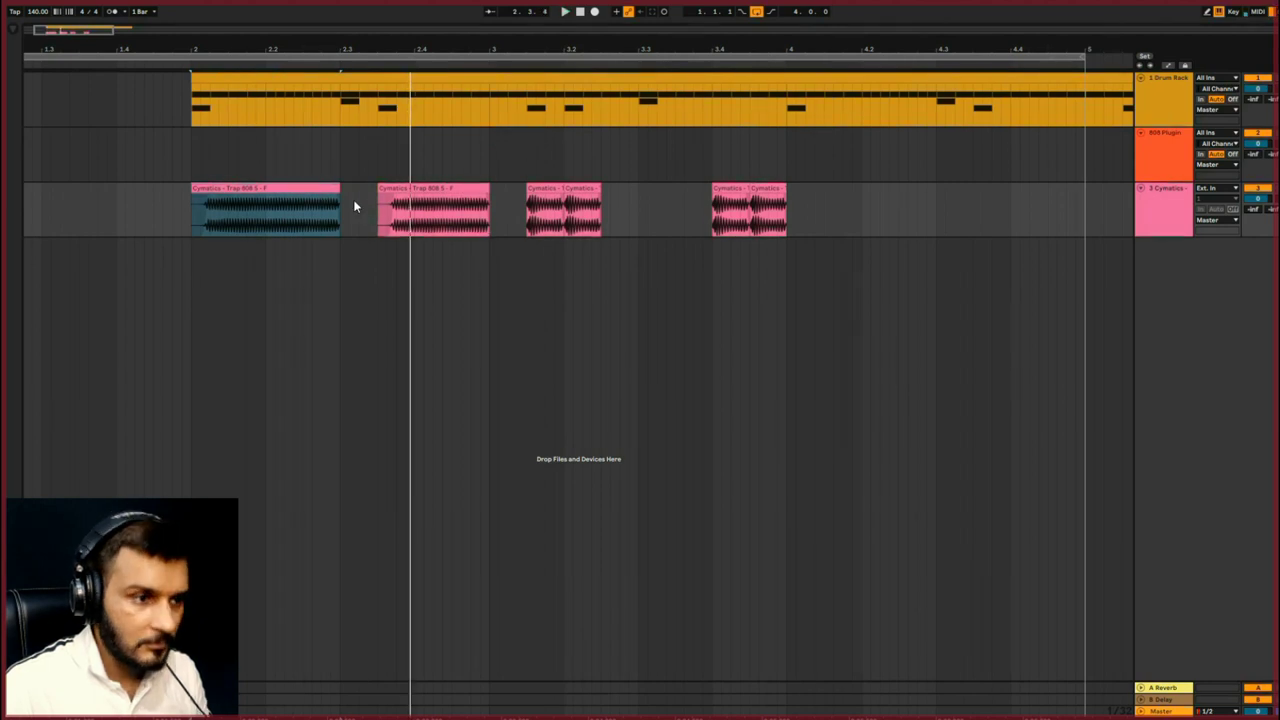
{"action": "double_click", "coordinate": [327, 188]}
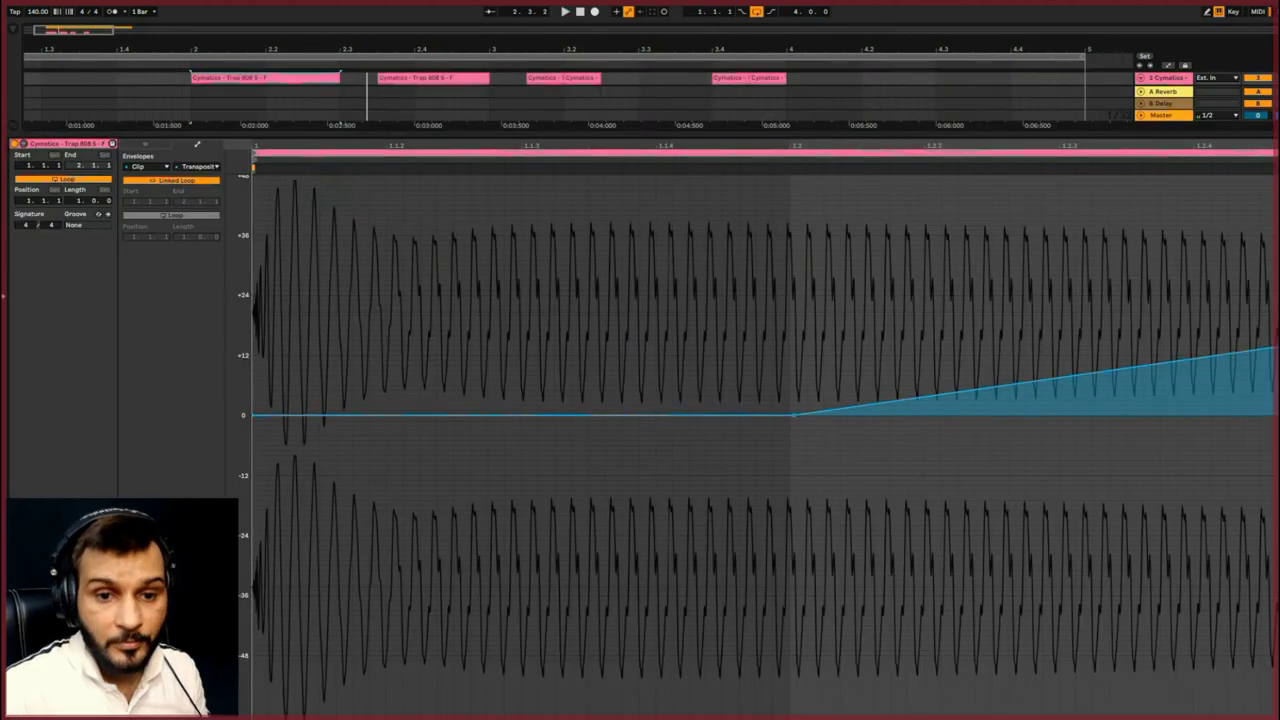
{"action": "left_click_drag", "start_coordinate": [1194, 358], "coordinate": [1194, 369]}
{"action": "key", "text": "space"}
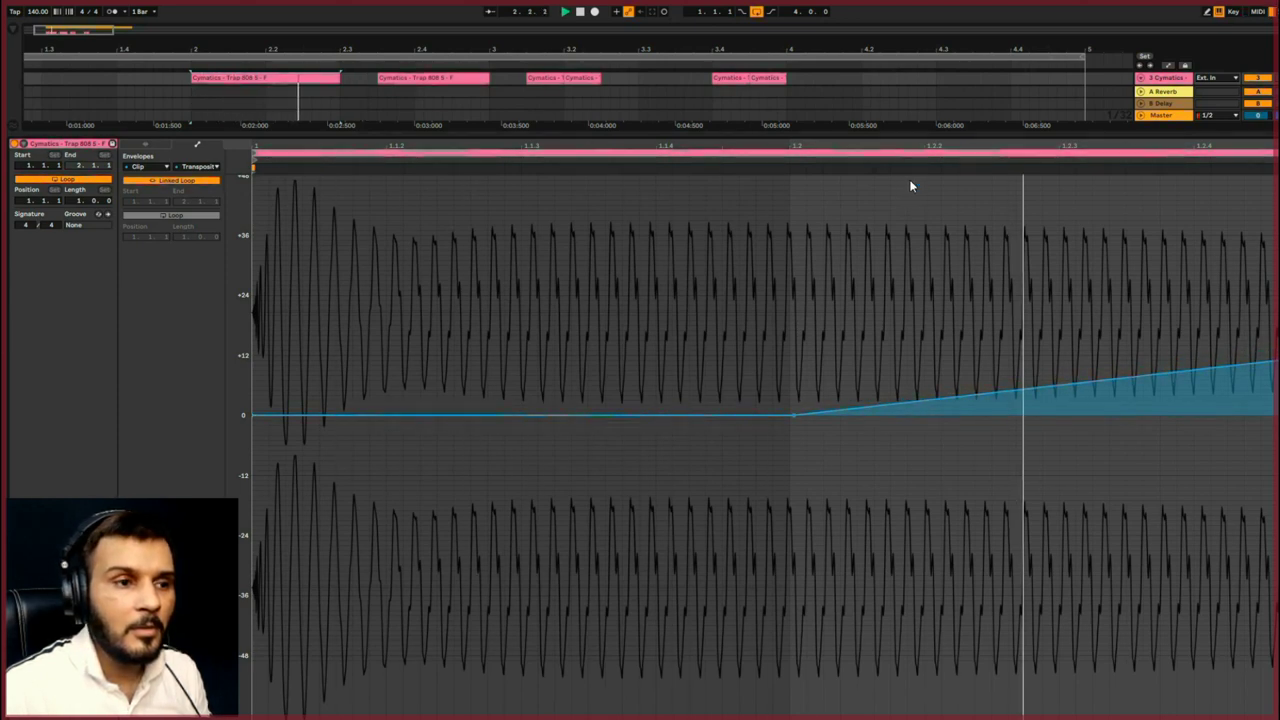
{"action": "key", "text": "space"}
{"action": "double_click", "coordinate": [520, 134]}
{"action": "key", "text": "space"}
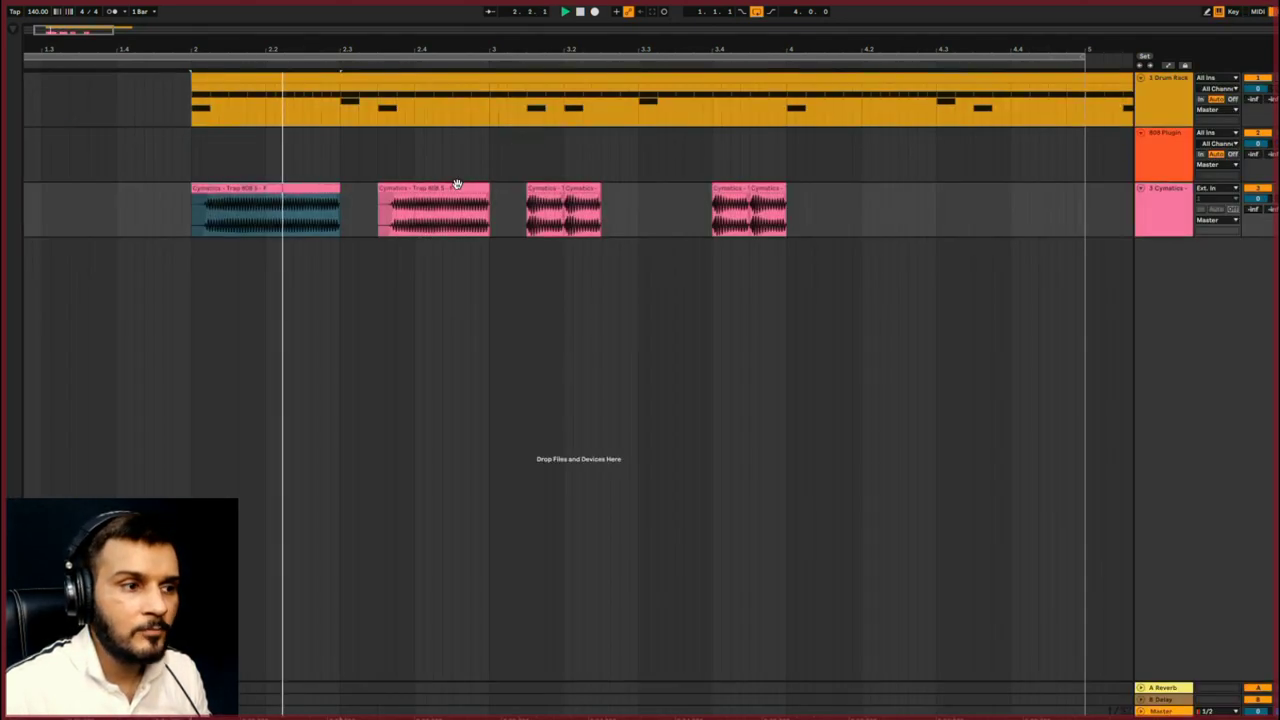
Open the 808 clip at 2.3.3 and set its warp mode to Complex Pro.
{"action": "double_click", "coordinate": [459, 188]}
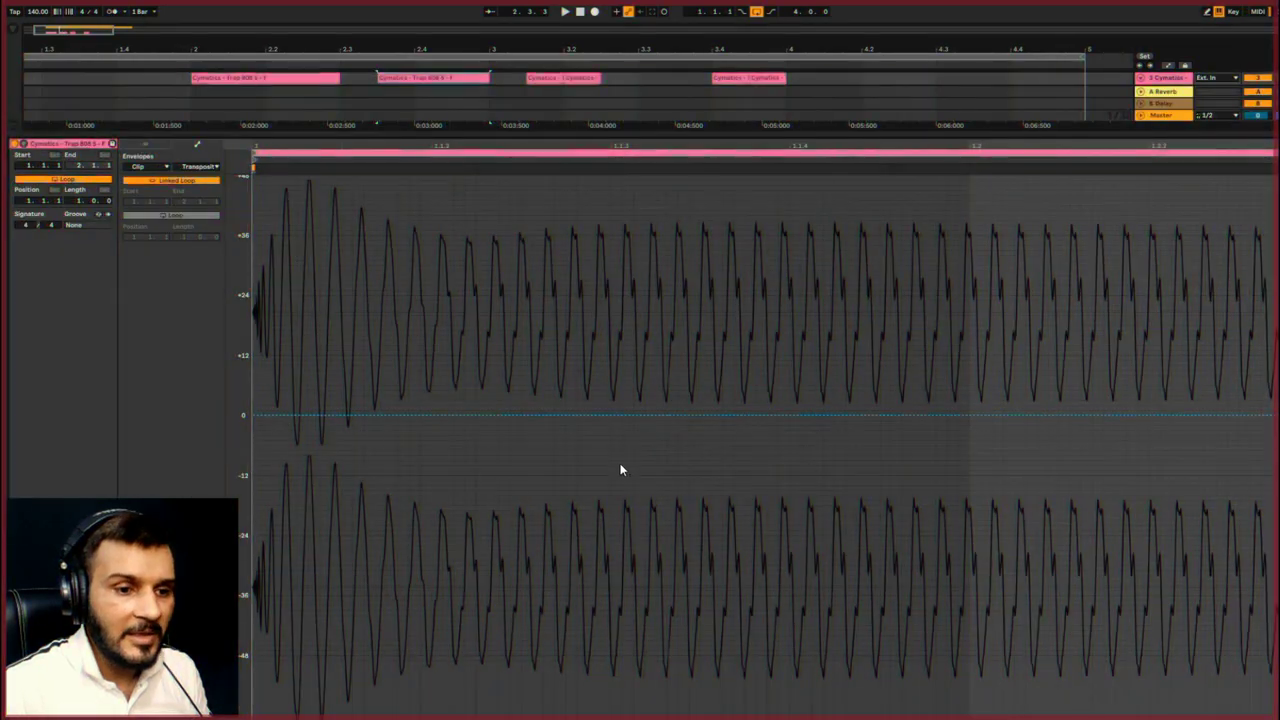
{"action": "left_click", "coordinate": [144, 144]}
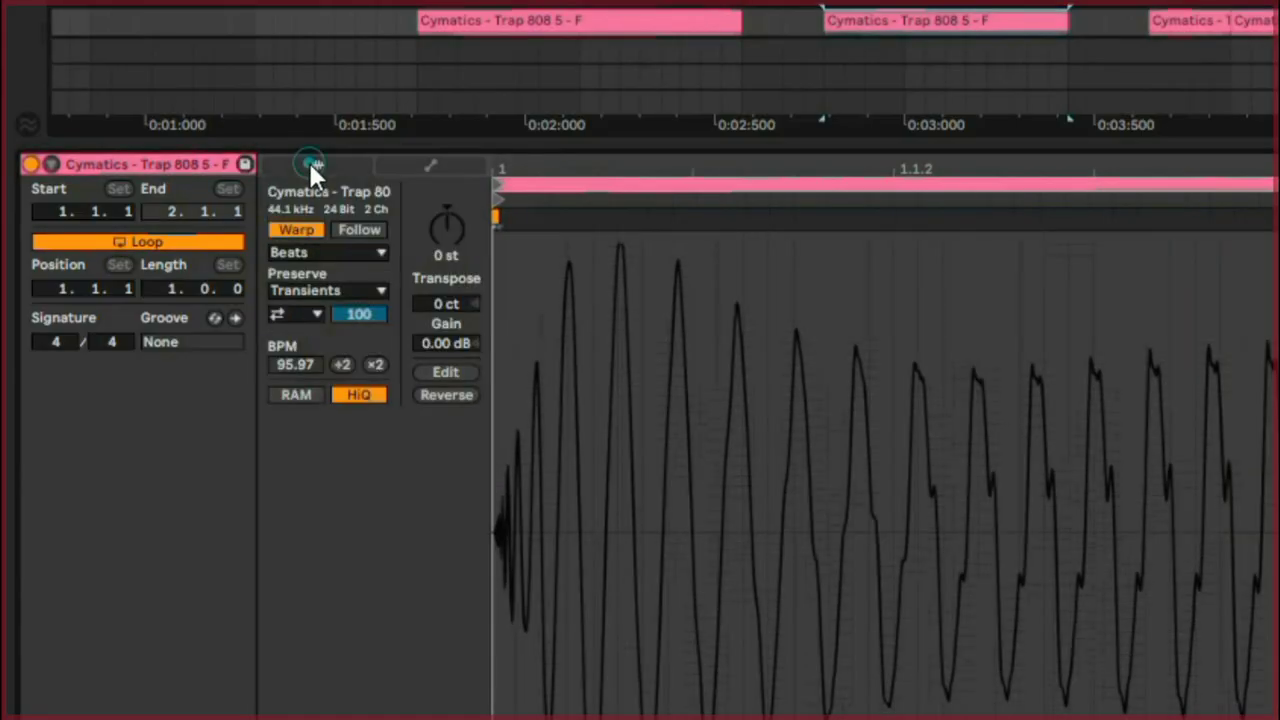
{"action": "left_click", "coordinate": [148, 184]}
{"action": "left_click", "coordinate": [322, 378]}
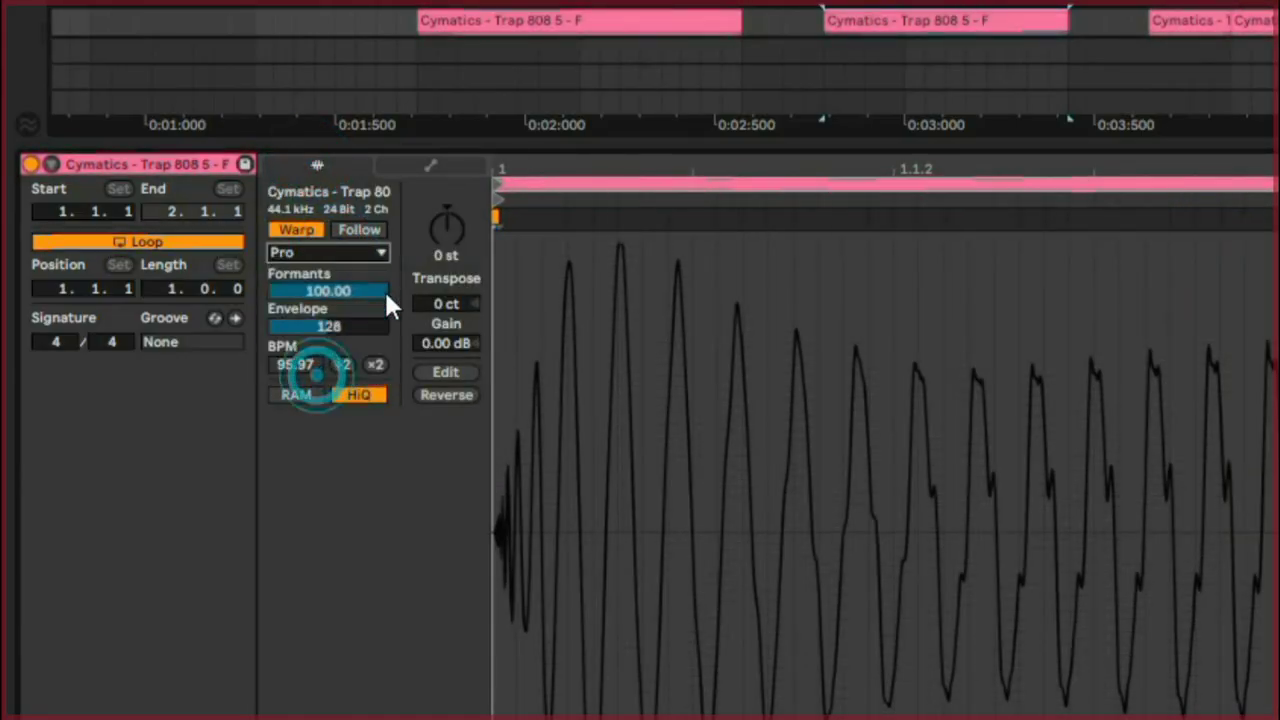
Ramp the second 808 clip's transposition from 0 at 1.2 down to just below -12 semitones and play back the slide.
{"action": "left_click", "coordinate": [429, 165]}
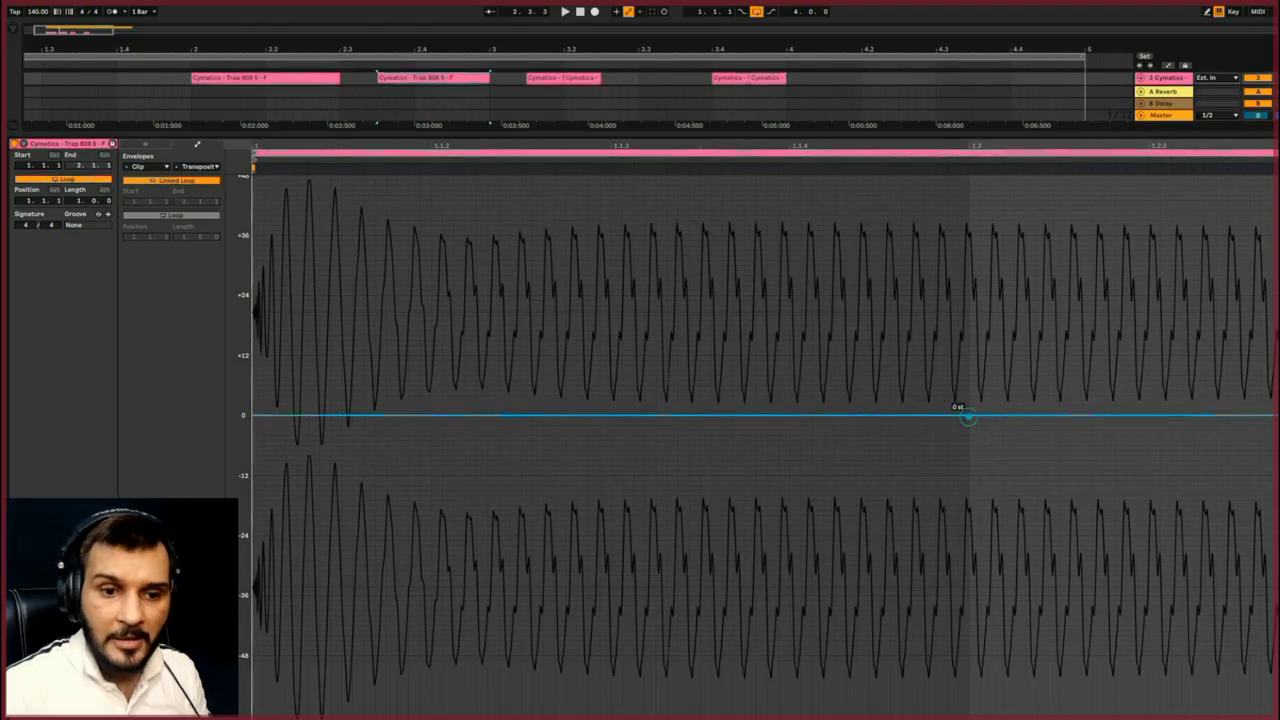
{"action": "left_click", "coordinate": [968, 416]}
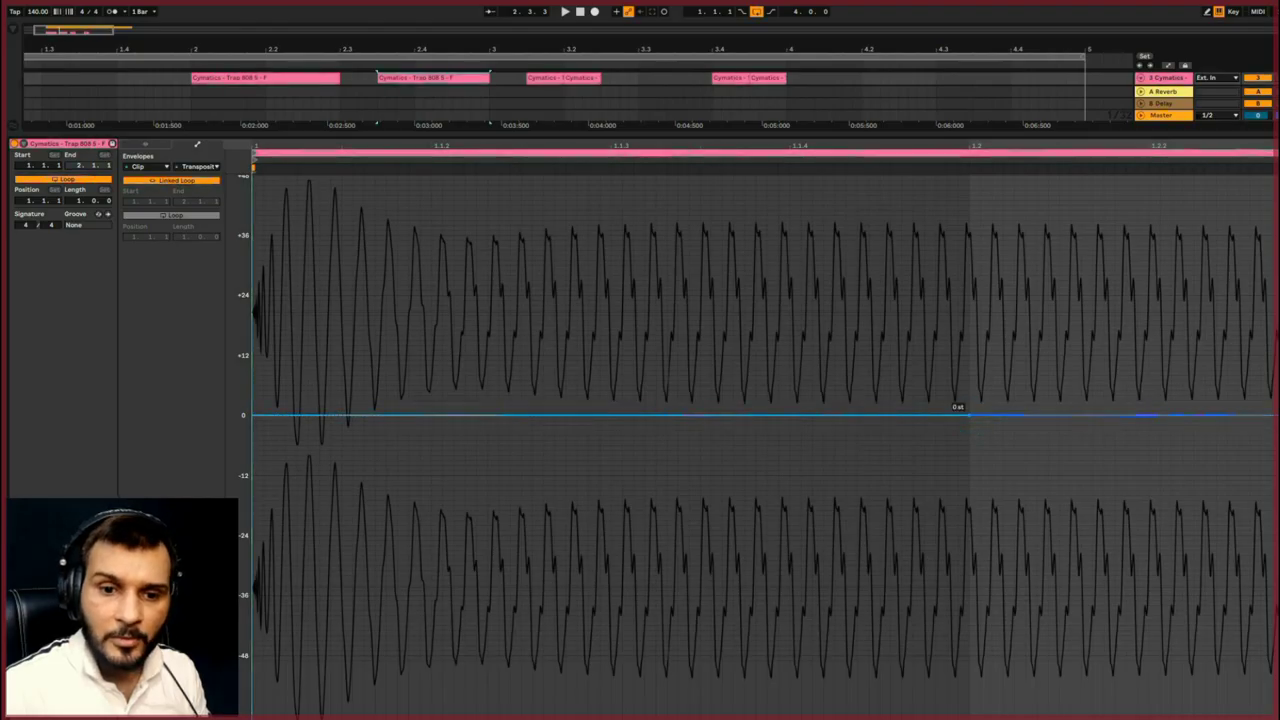
{"action": "left_click_drag", "start_coordinate": [1274, 415], "coordinate": [1274, 486]}
{"action": "key", "text": "space"}
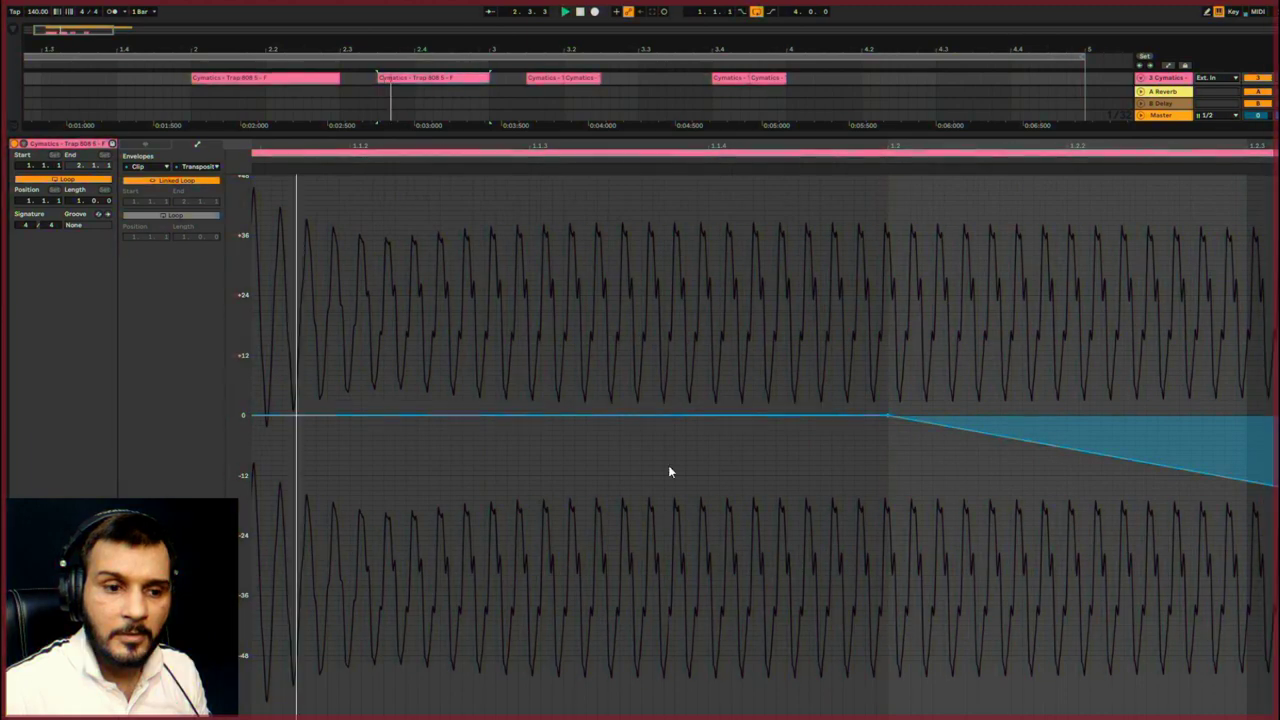
{"action": "double_click", "coordinate": [407, 133]}
{"action": "key", "text": "space"}
{"action": "key", "text": "space"}
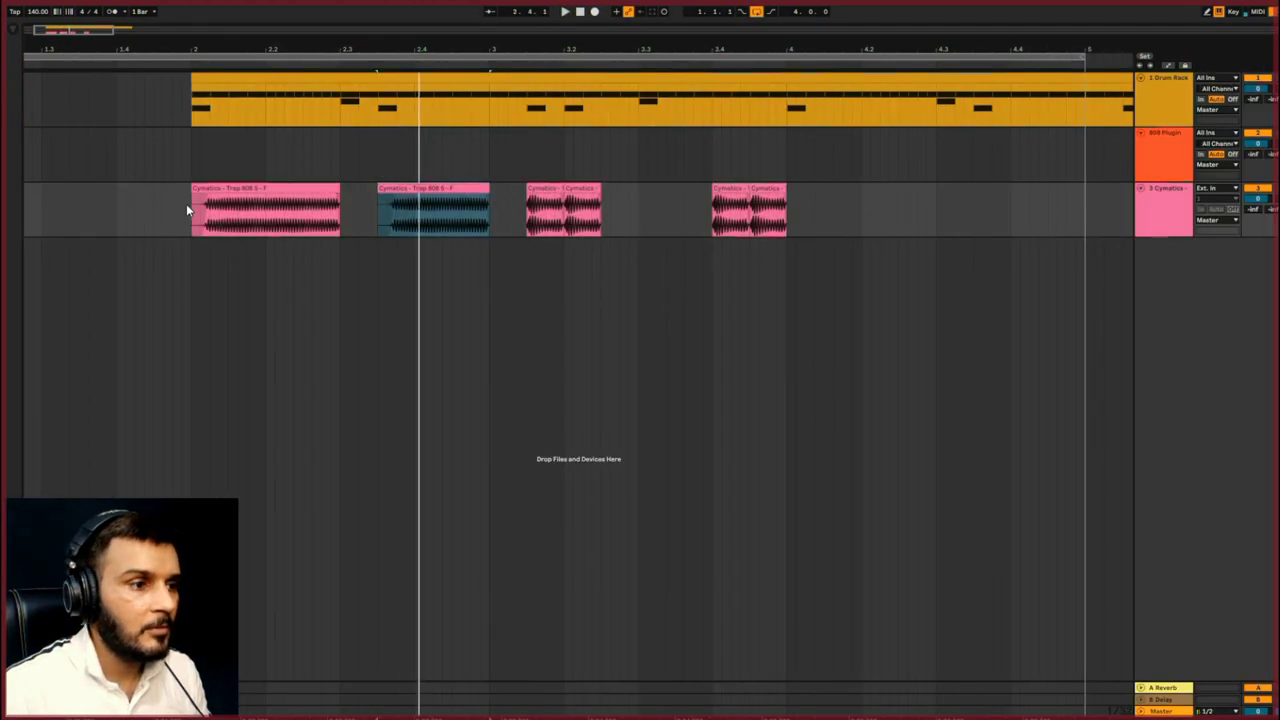
Play back the beat from bar 2 and set the warp mode of the 808 clip at 3.4 to Complex Pro.
{"action": "left_click", "coordinate": [189, 207]}
{"action": "key", "text": "space"}
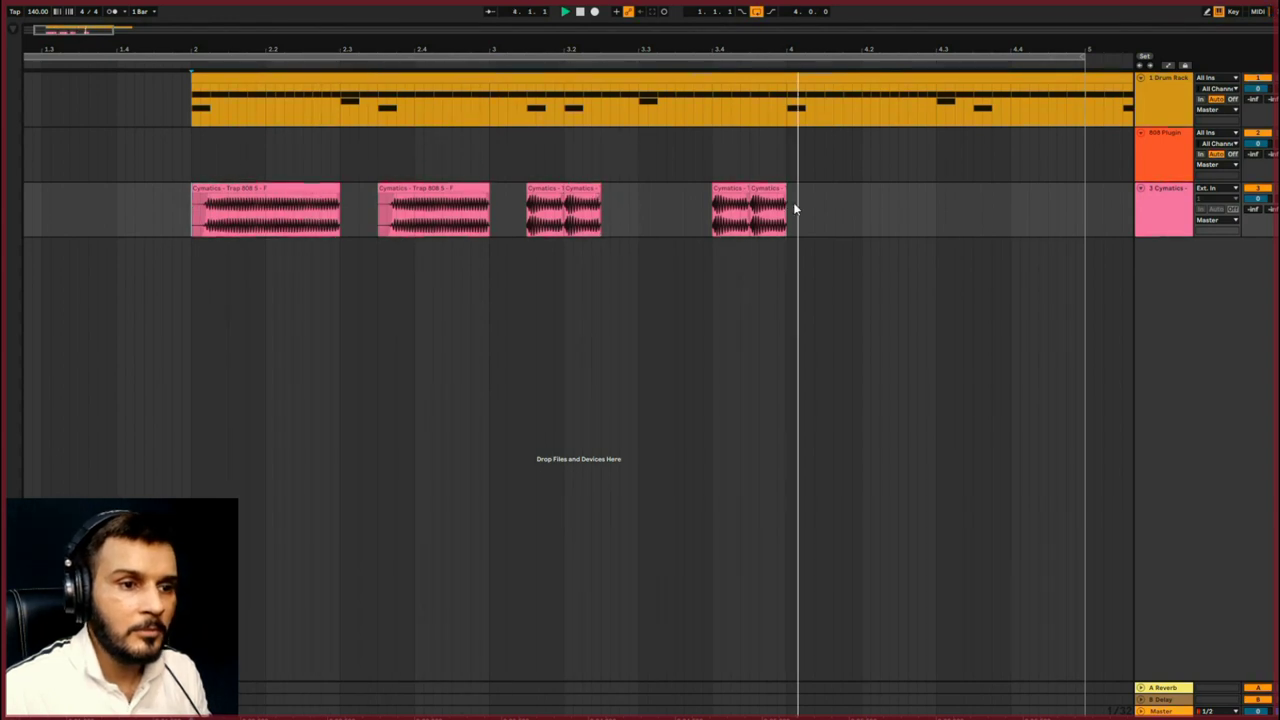
{"action": "key", "text": "space"}
{"action": "left_click", "coordinate": [727, 188]}
{"action": "double_click", "coordinate": [727, 188]}
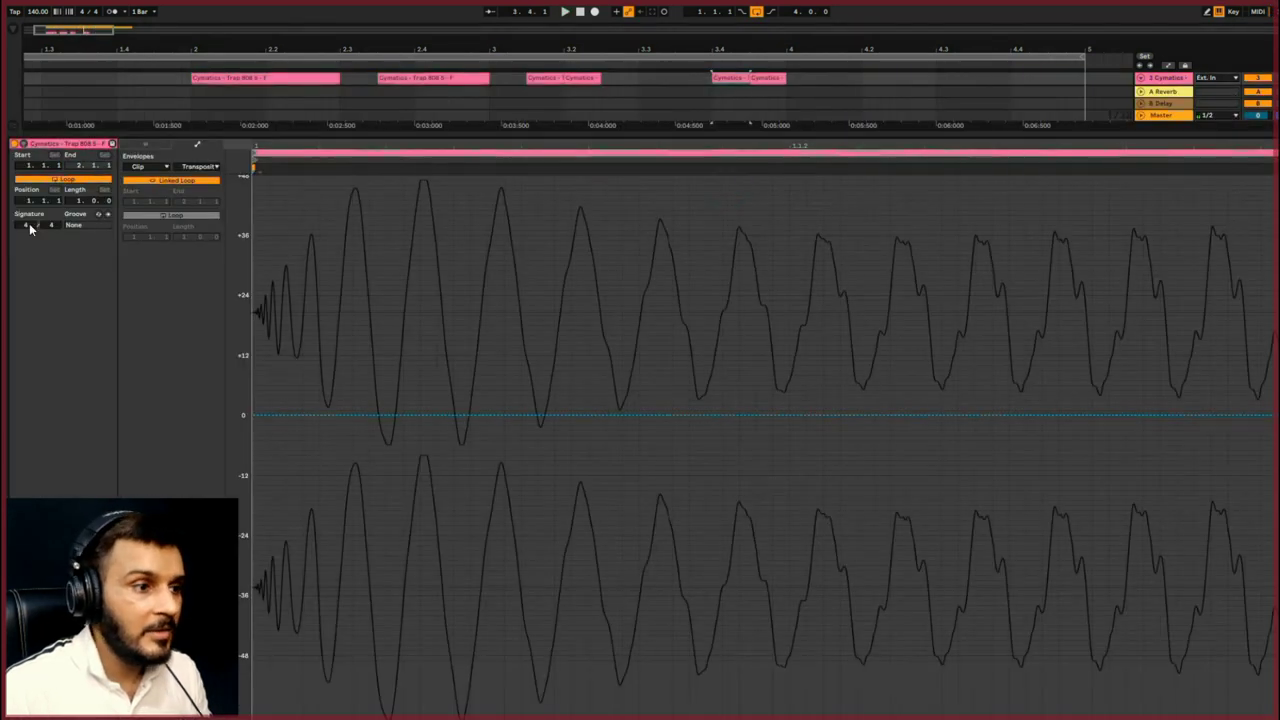
{"action": "left_click", "coordinate": [145, 145]}
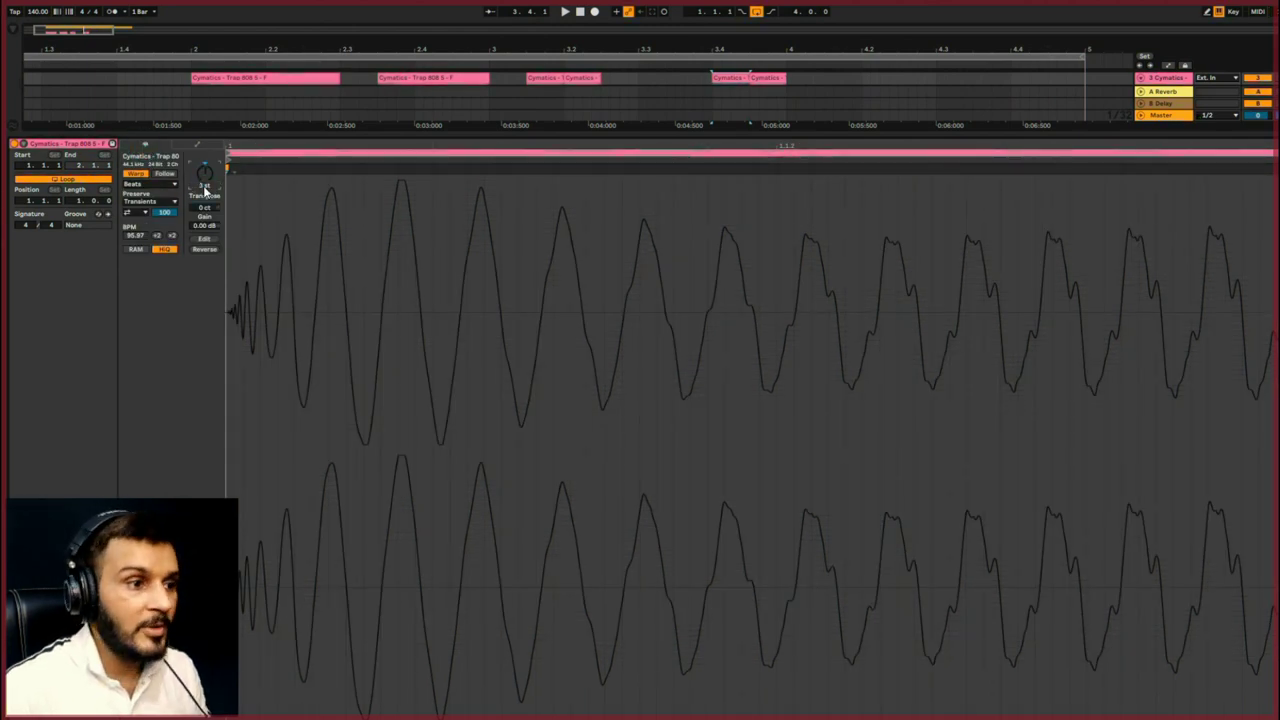
{"action": "left_click", "coordinate": [149, 186]}
{"action": "left_click", "coordinate": [152, 243]}
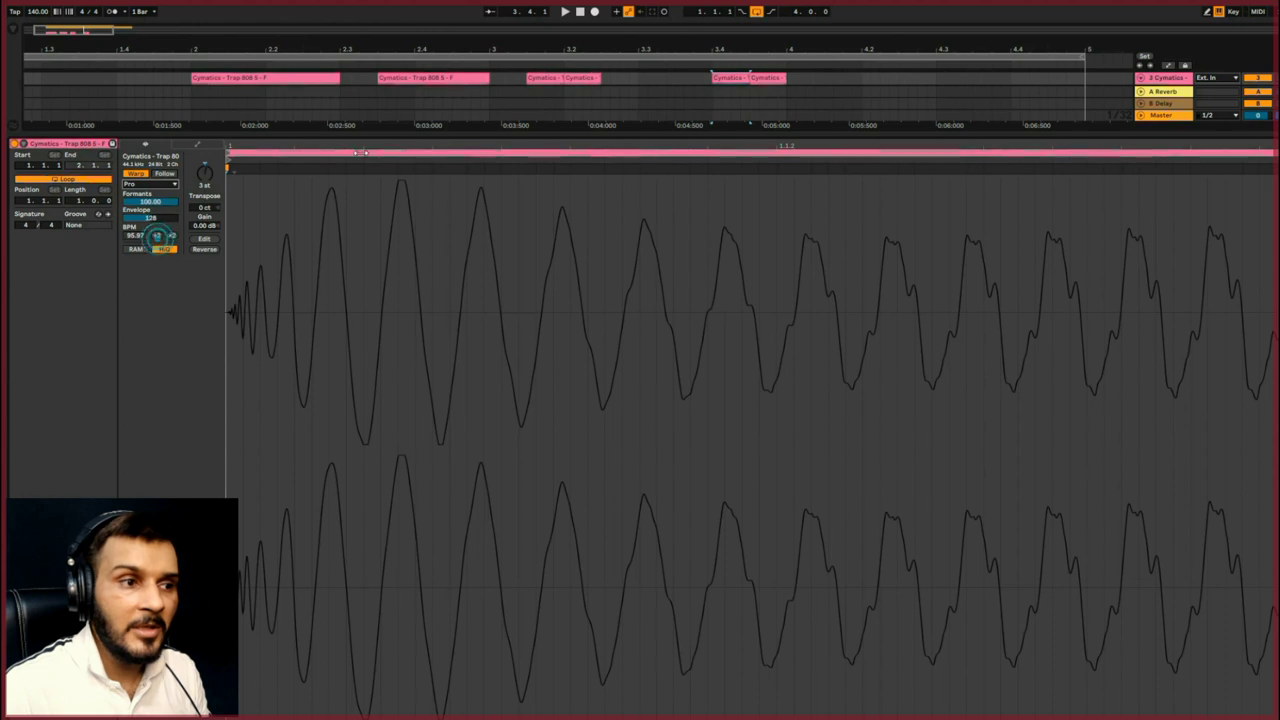
{"action": "left_click", "coordinate": [369, 133]}
Set the warp mode of the 808 clip at 3.4.3 to Complex and play the pattern from bar 2.
{"action": "double_click", "coordinate": [779, 189]}
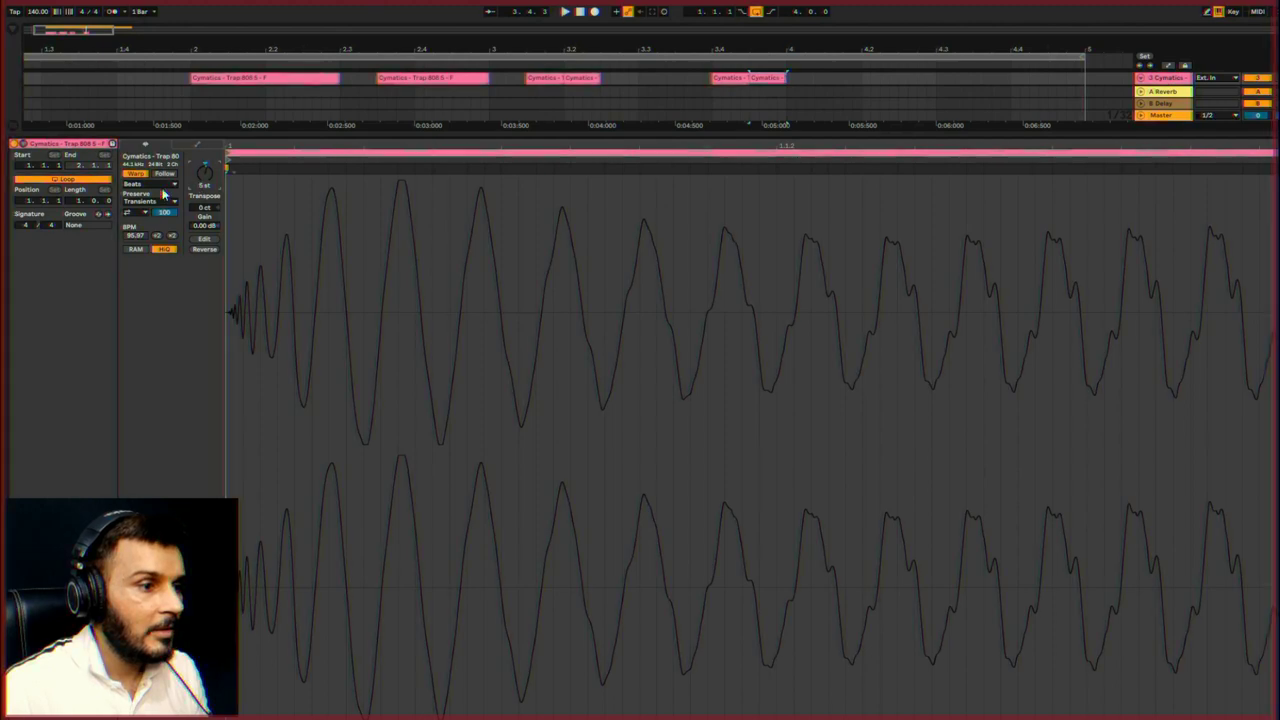
{"action": "left_click", "coordinate": [160, 185]}
{"action": "left_click", "coordinate": [147, 243]}
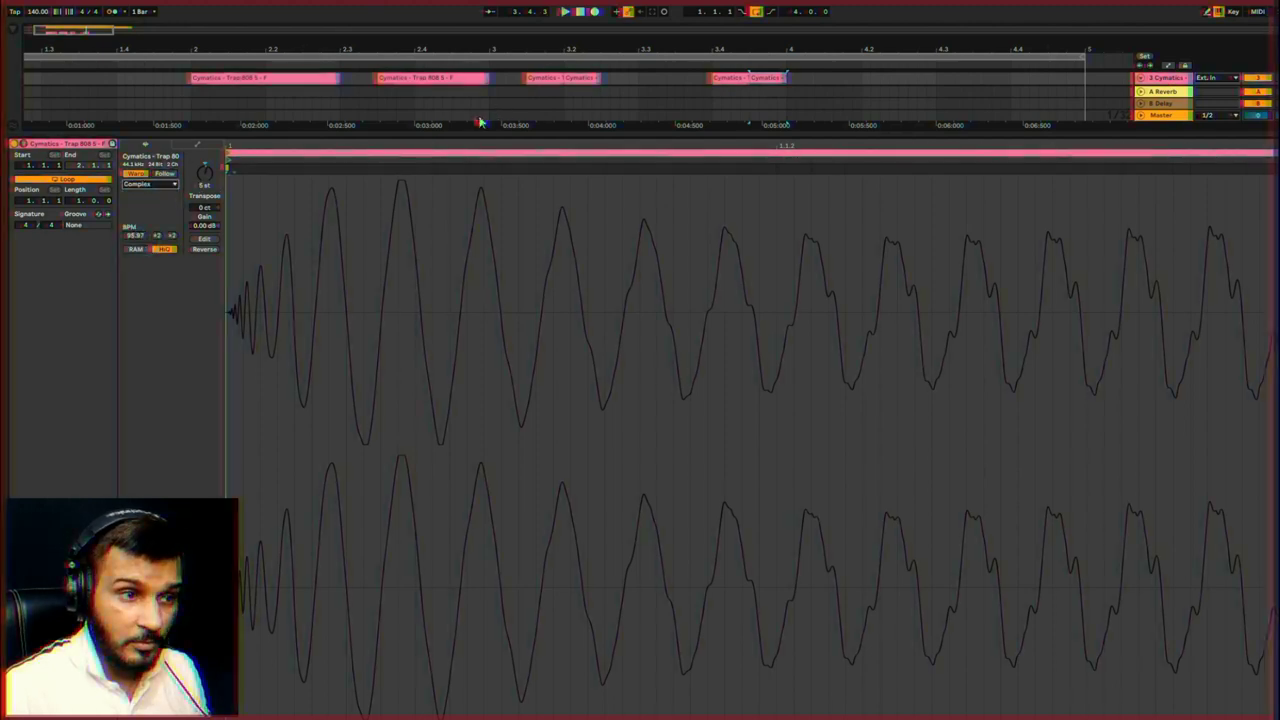
{"action": "left_click", "coordinate": [474, 133]}
{"action": "left_click", "coordinate": [193, 175]}
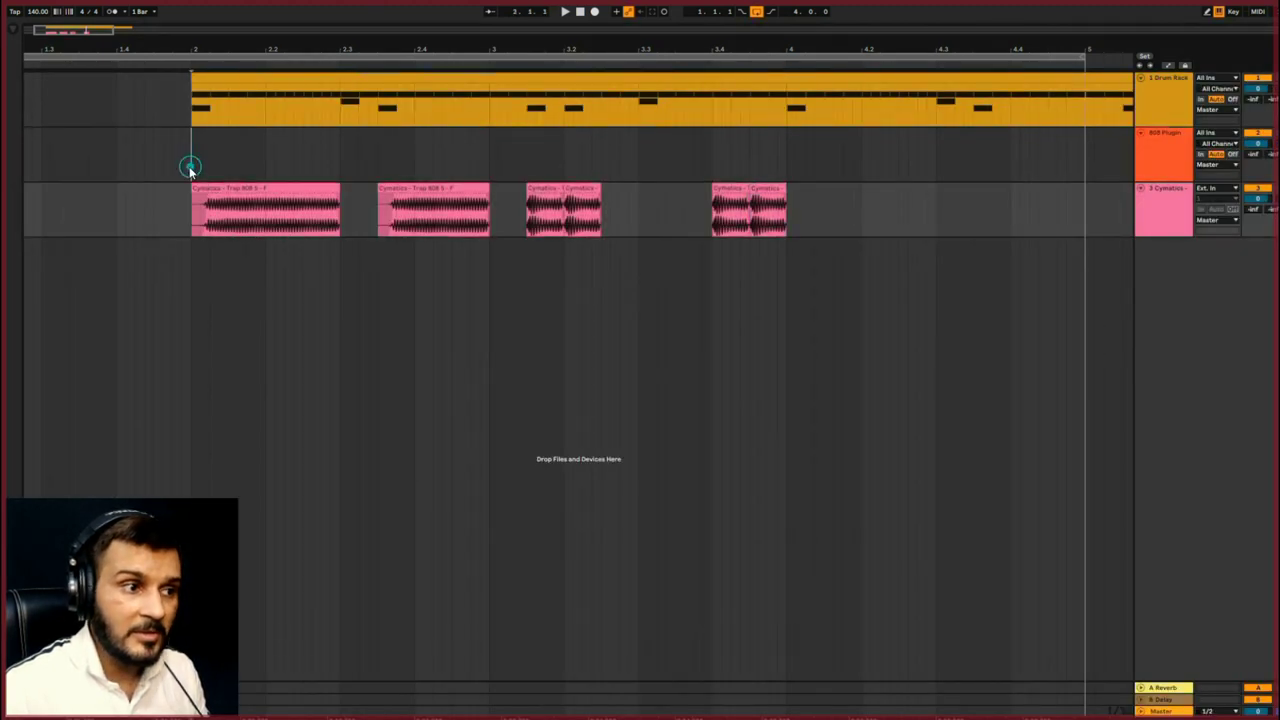
{"action": "key", "text": "space"}
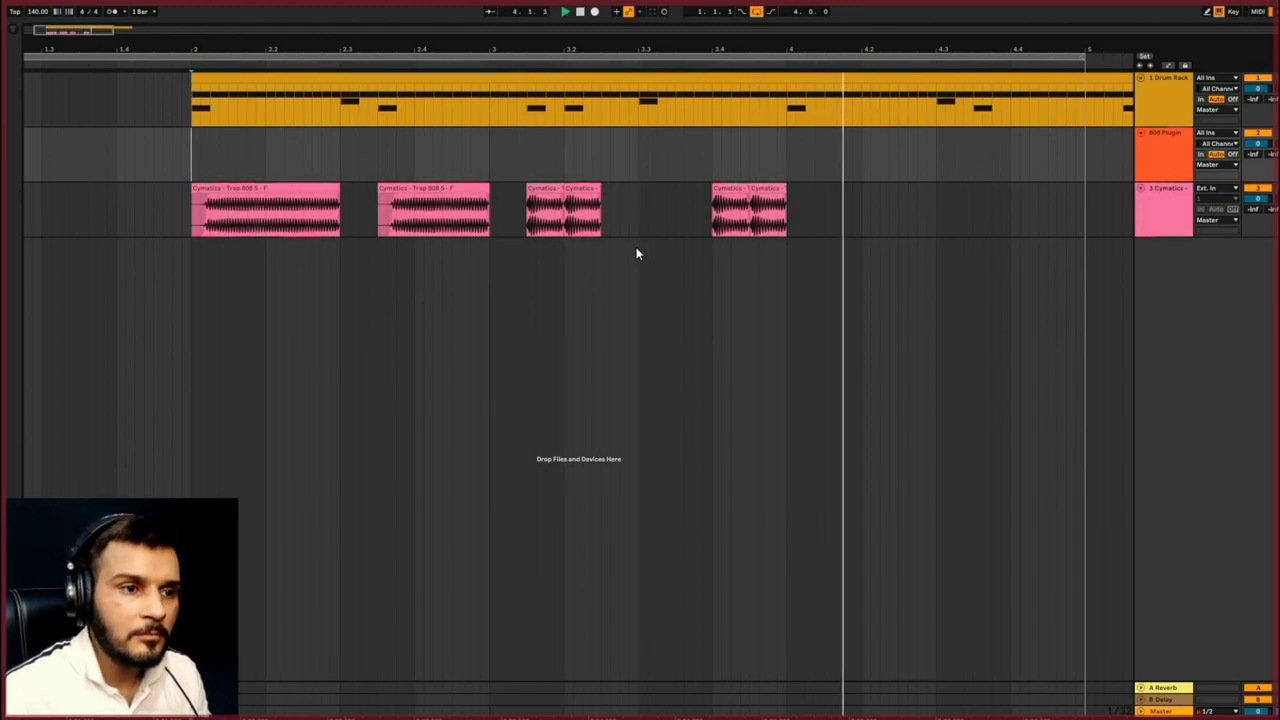
Move the 808 clip just before 3.4 so it starts at 3.3 and play back that passage.
{"action": "left_click_drag", "start_coordinate": [66, 38], "coordinate": [483, 190]}
{"action": "left_click", "coordinate": [228, 154]}
{"action": "key", "text": "space"}
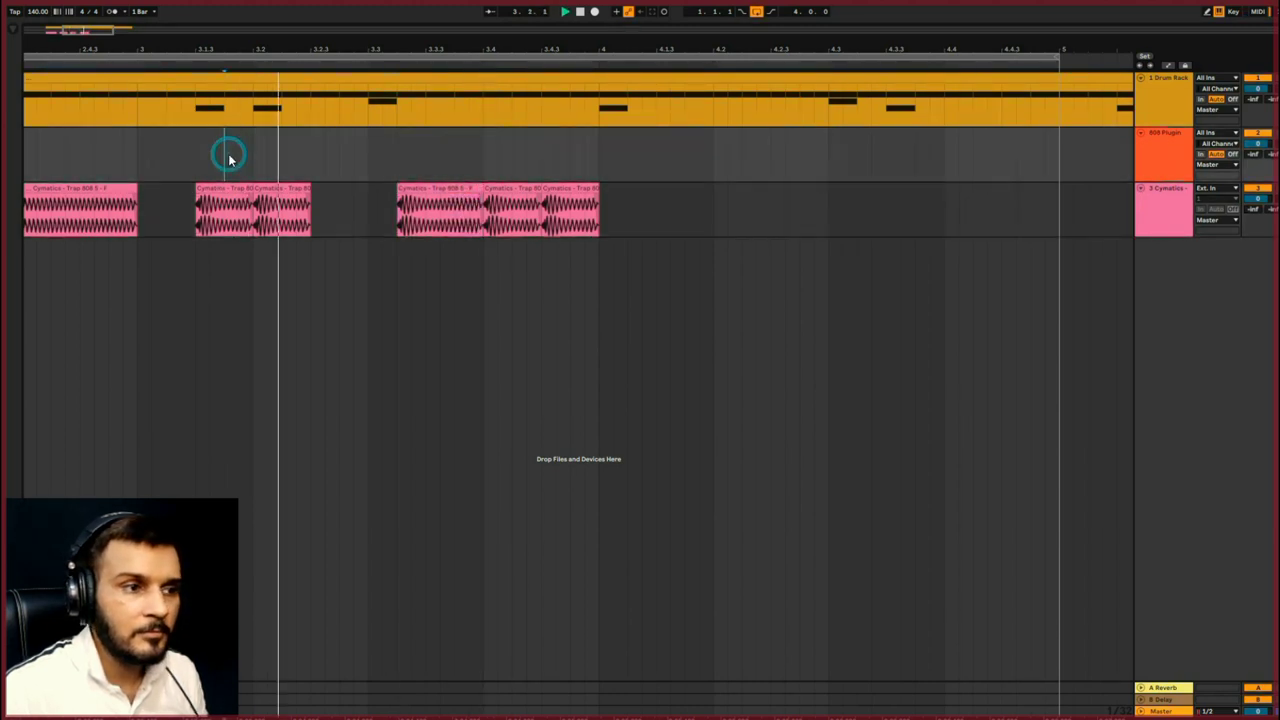
{"action": "left_click_drag", "start_coordinate": [410, 187], "coordinate": [381, 187]}
{"action": "left_click", "coordinate": [226, 155]}
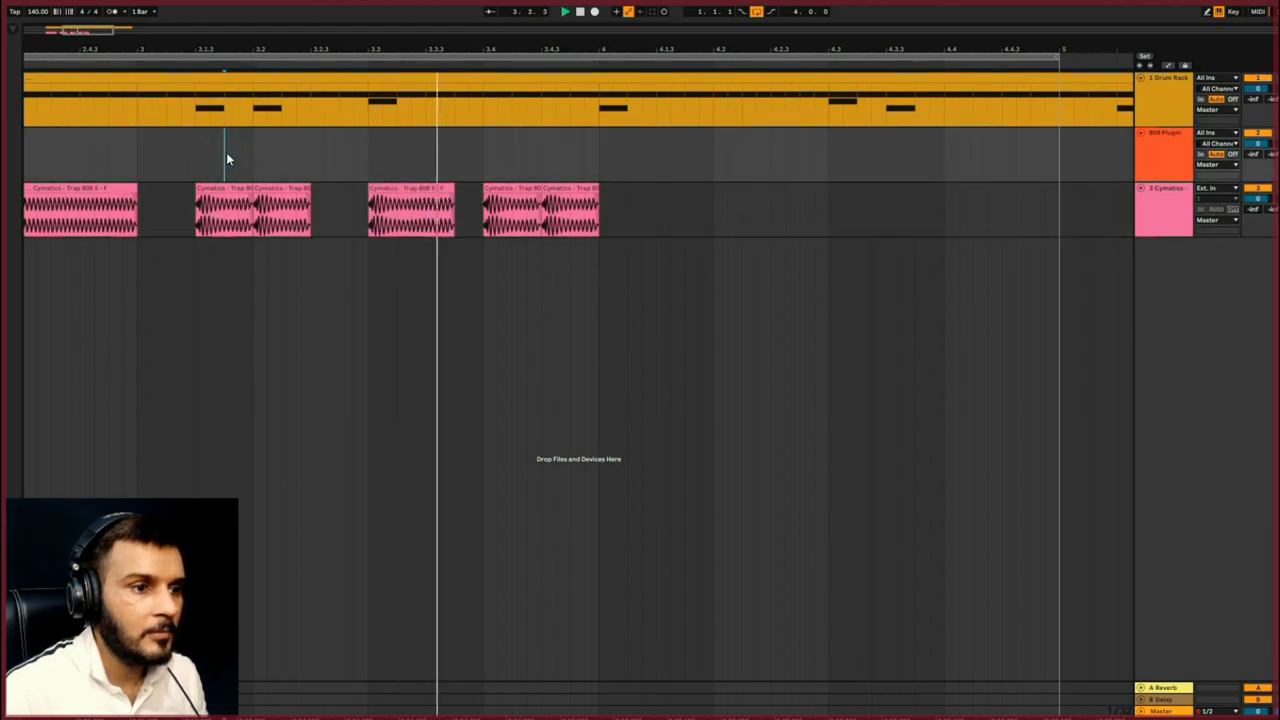
{"action": "key", "text": "space"}
Extend the 808 clip at 3.3 to end at 3.4, fade it in until about 3.3.2 and play it.
{"action": "left_click_drag", "start_coordinate": [452, 188], "coordinate": [483, 188]}
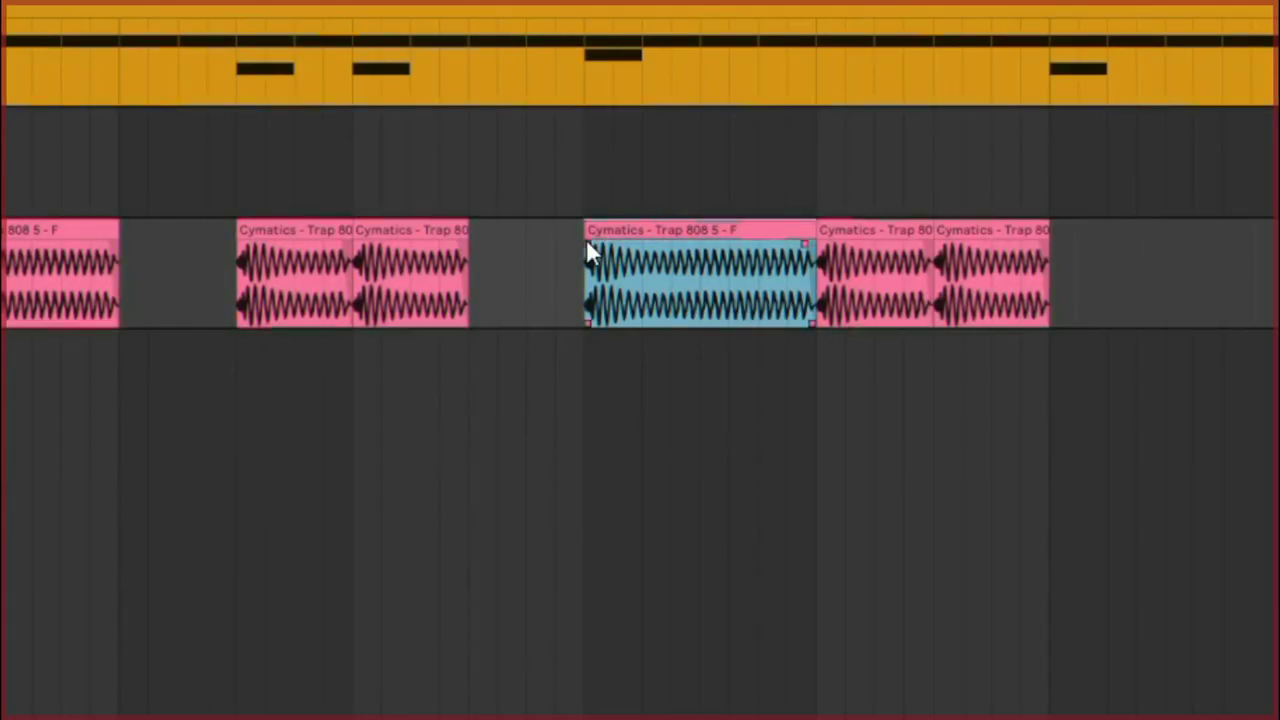
{"action": "left_click_drag", "start_coordinate": [586, 239], "coordinate": [649, 232]}
{"action": "left_click", "coordinate": [332, 164]}
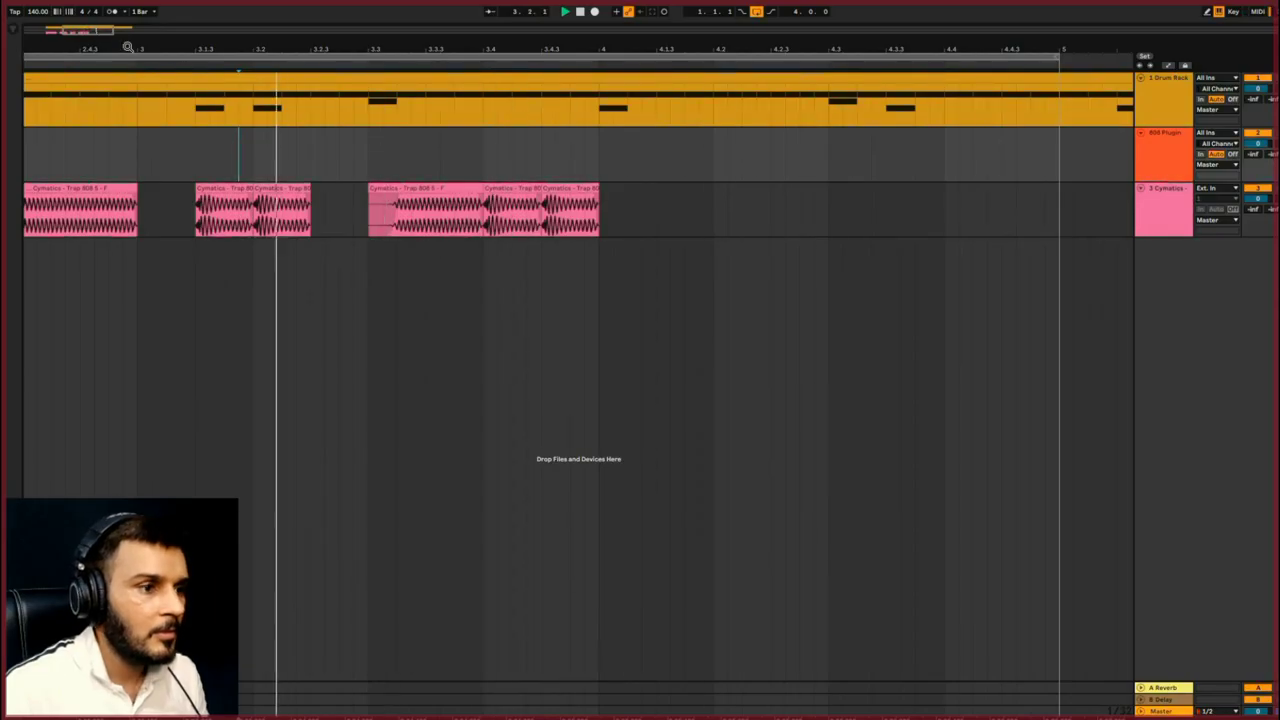
{"action": "key", "text": "space"}
Shape the 3.3 clip's transposition from about +5 semitones down to +1 just before 1.1.4, rising to about +12 at the end, and play it.
{"action": "double_click", "coordinate": [432, 190]}
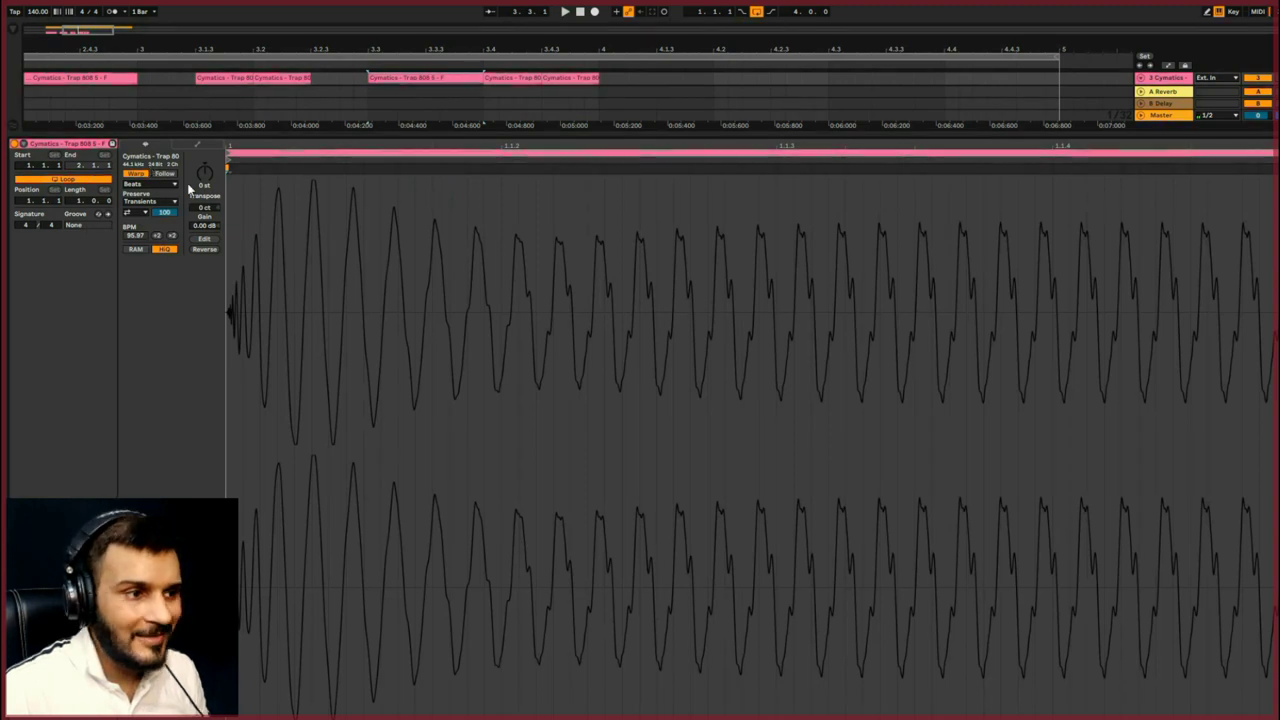
{"action": "left_click", "coordinate": [197, 143]}
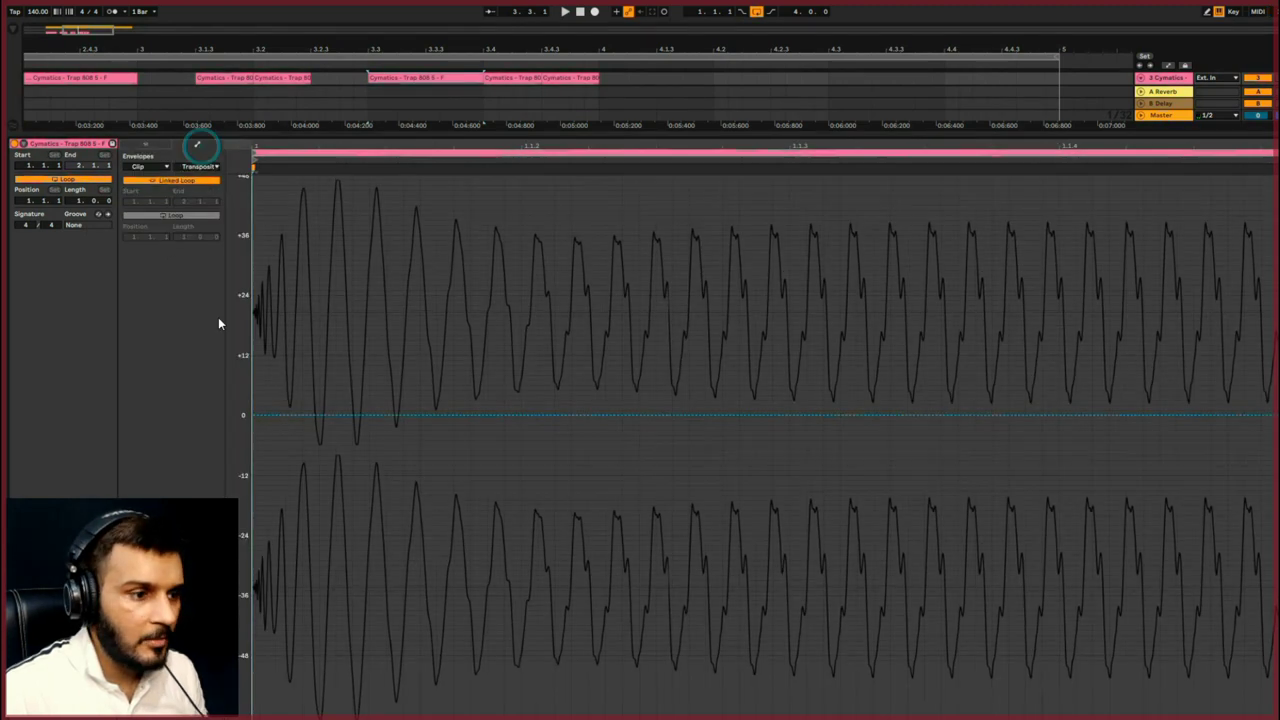
{"action": "left_click", "coordinate": [258, 414]}
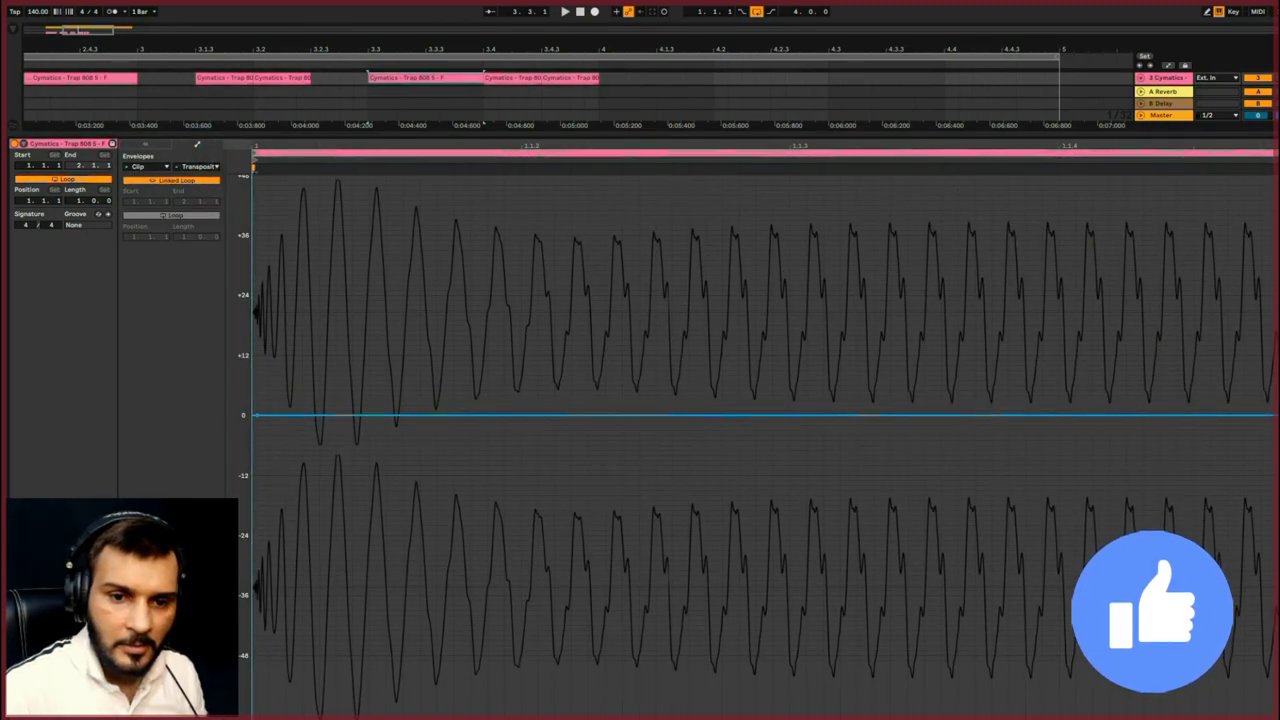
{"action": "mouse_move", "coordinate": [258, 414]}
{"action": "left_mouse_down"}
{"action": "mouse_move", "coordinate": [257, 293]}
{"action": "mouse_move", "coordinate": [257, 478]}
{"action": "mouse_move", "coordinate": [258, 370]}
{"action": "mouse_move", "coordinate": [257, 390]}
{"action": "left_mouse_up"}
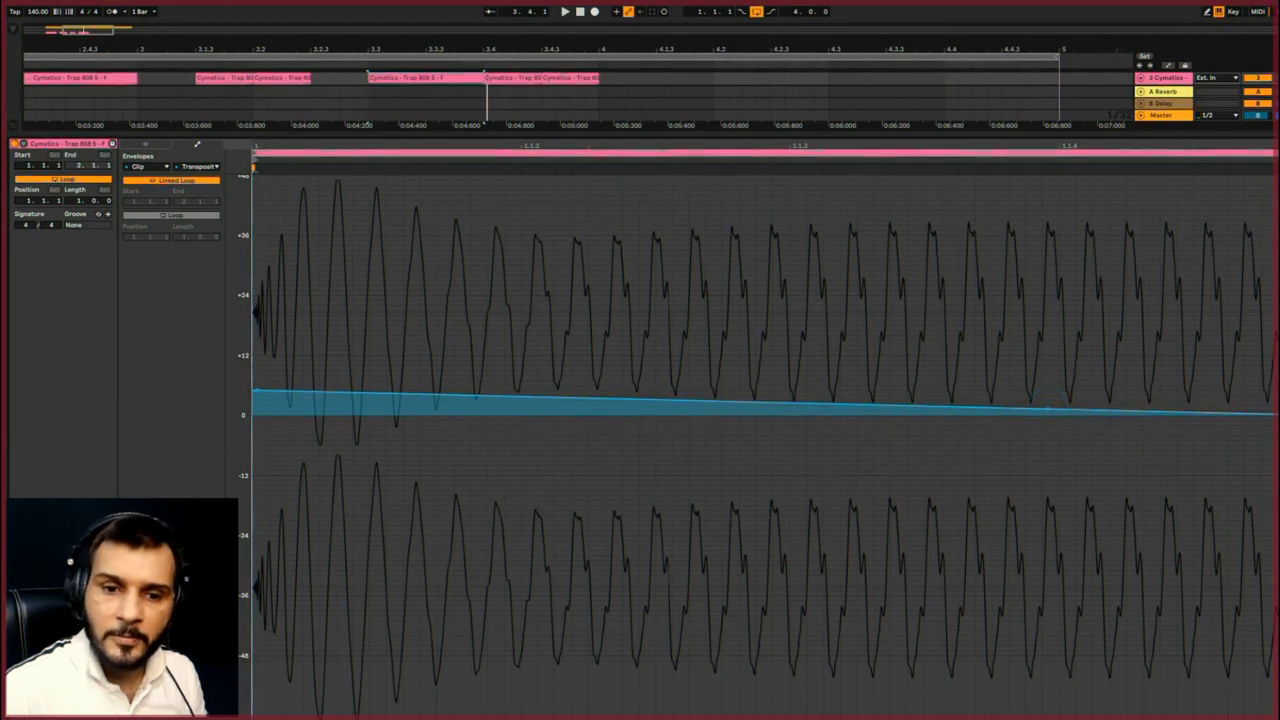
{"action": "left_click_drag", "start_coordinate": [1275, 414], "coordinate": [1275, 353]}
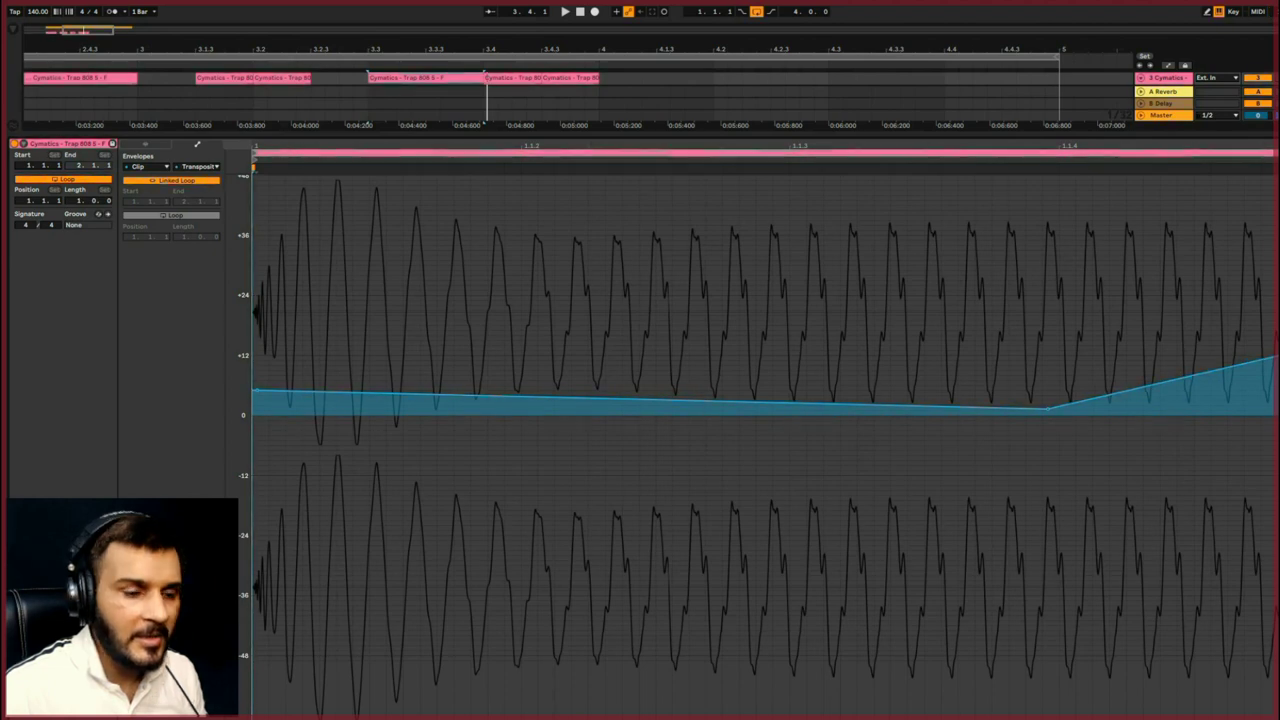
{"action": "key", "text": "space"}
Raise the end of the 3.3 clip's transposition ramp to +39 semitones and play back the arrangement.
{"action": "left_click_drag", "start_coordinate": [1270, 356], "coordinate": [1243, 222]}
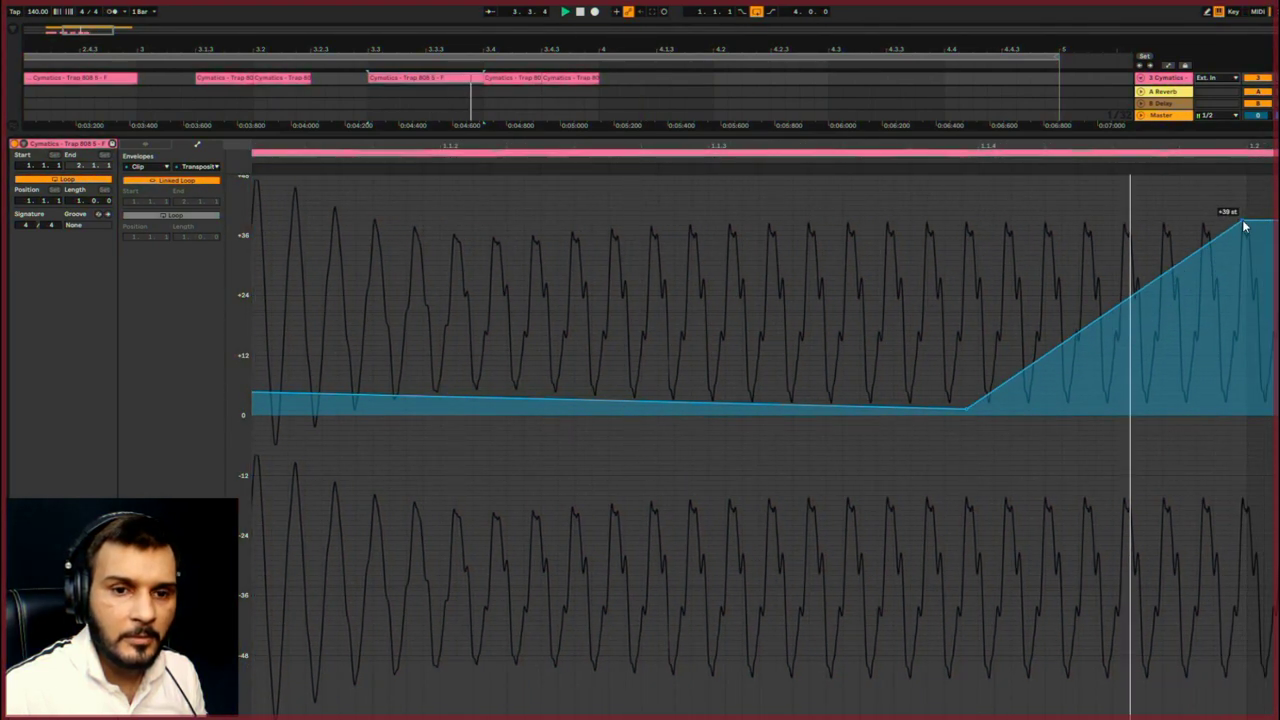
{"action": "double_click", "coordinate": [820, 131]}
{"action": "key", "text": "space"}
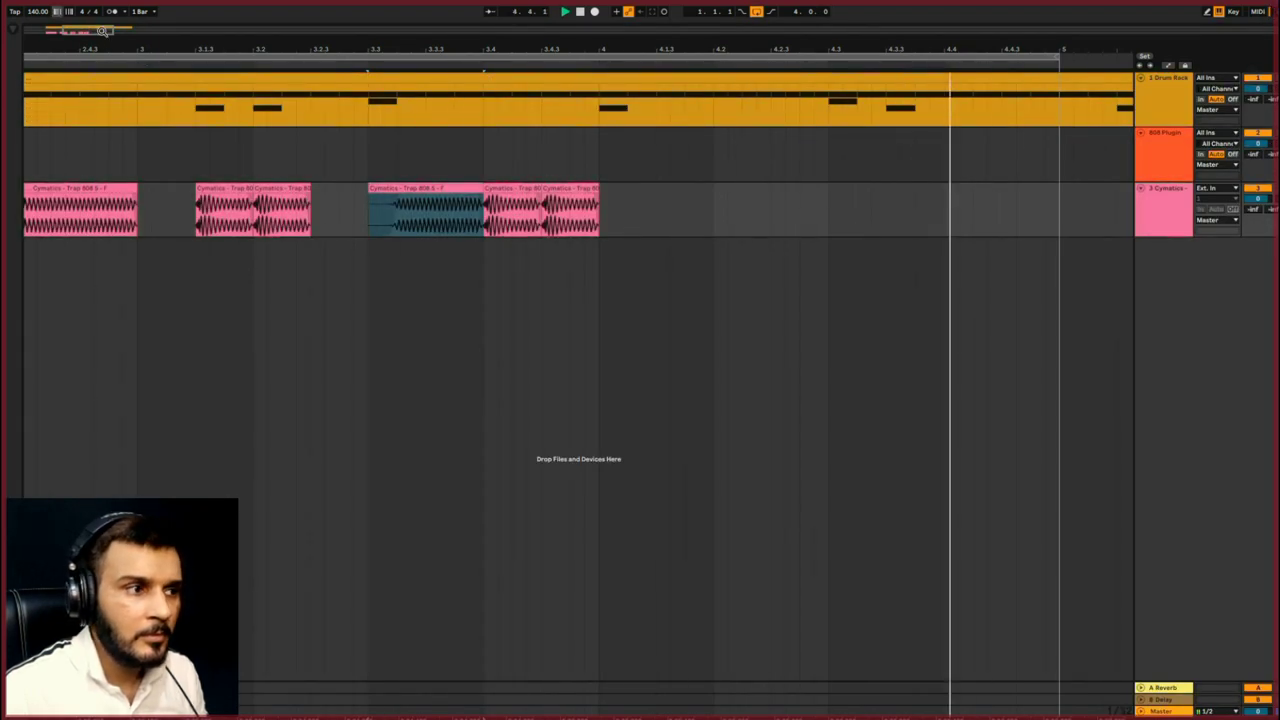
{"action": "left_click_drag", "start_coordinate": [97, 34], "coordinate": [93, 12]}
{"action": "key", "text": "space"}
Extend the loop to bar 6 and copy the 808 clips between 2.3.3 and bar 4 to start at 4.3.3.
{"action": "left_click_drag", "start_coordinate": [291, 205], "coordinate": [512, 205]}
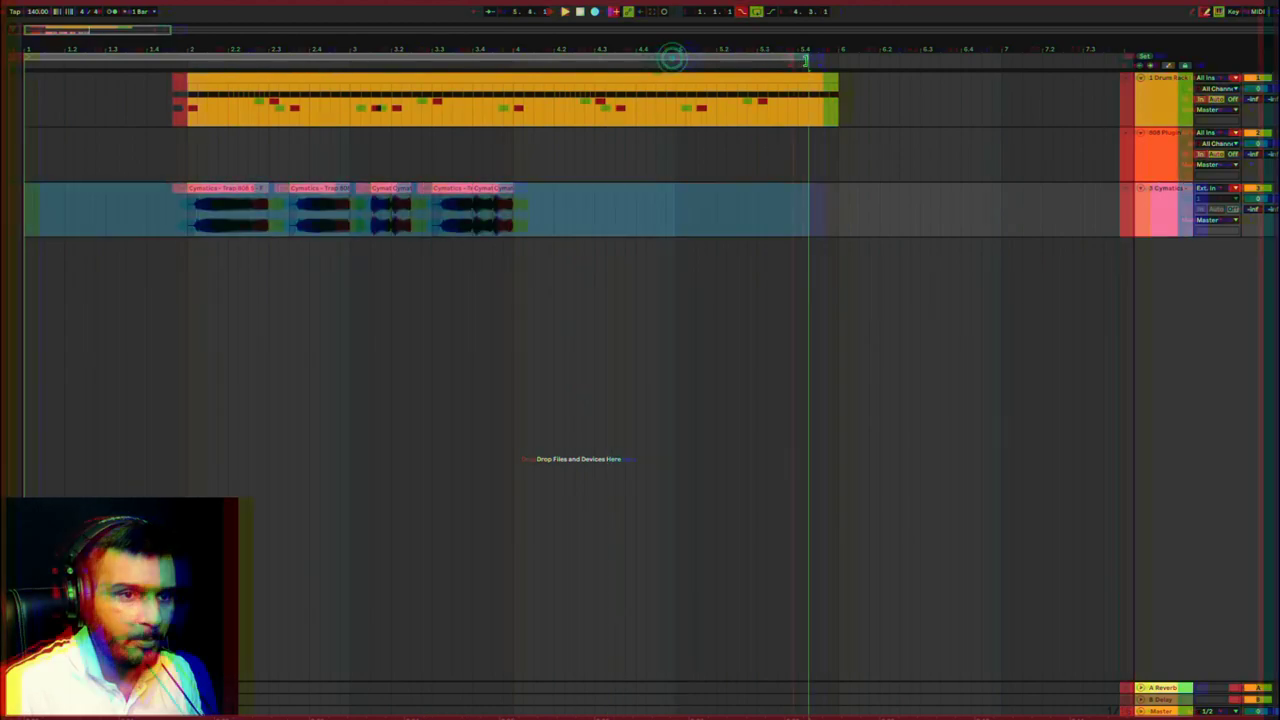
{"action": "left_click_drag", "start_coordinate": [805, 60], "coordinate": [838, 75]}
{"action": "left_click", "coordinate": [309, 190]}
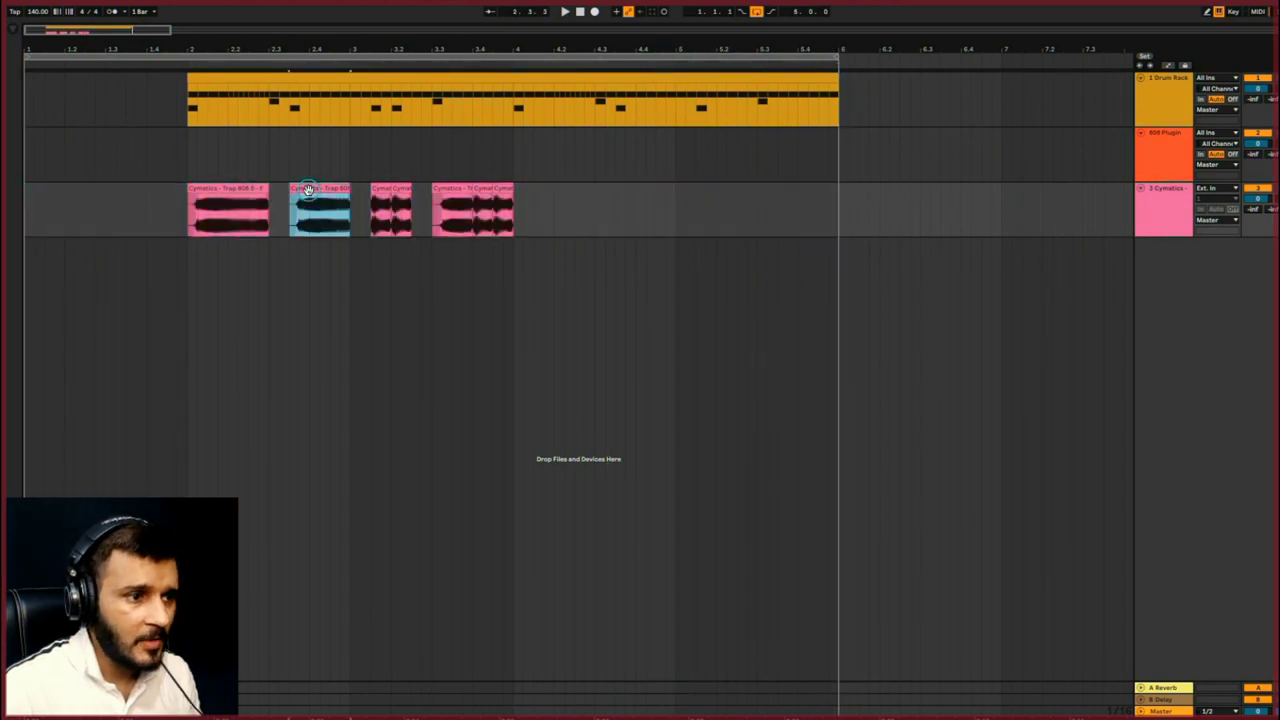
{"action": "left_click", "coordinate": [507, 189], "text": "shift"}
{"action": "left_click_drag", "start_coordinate": [322, 190], "coordinate": [648, 205], "text": "ctrl"}
Play the copied 808 clips, replay the pattern from bar 2 and loop the drum clip's four bars.
{"action": "key", "text": "space"}
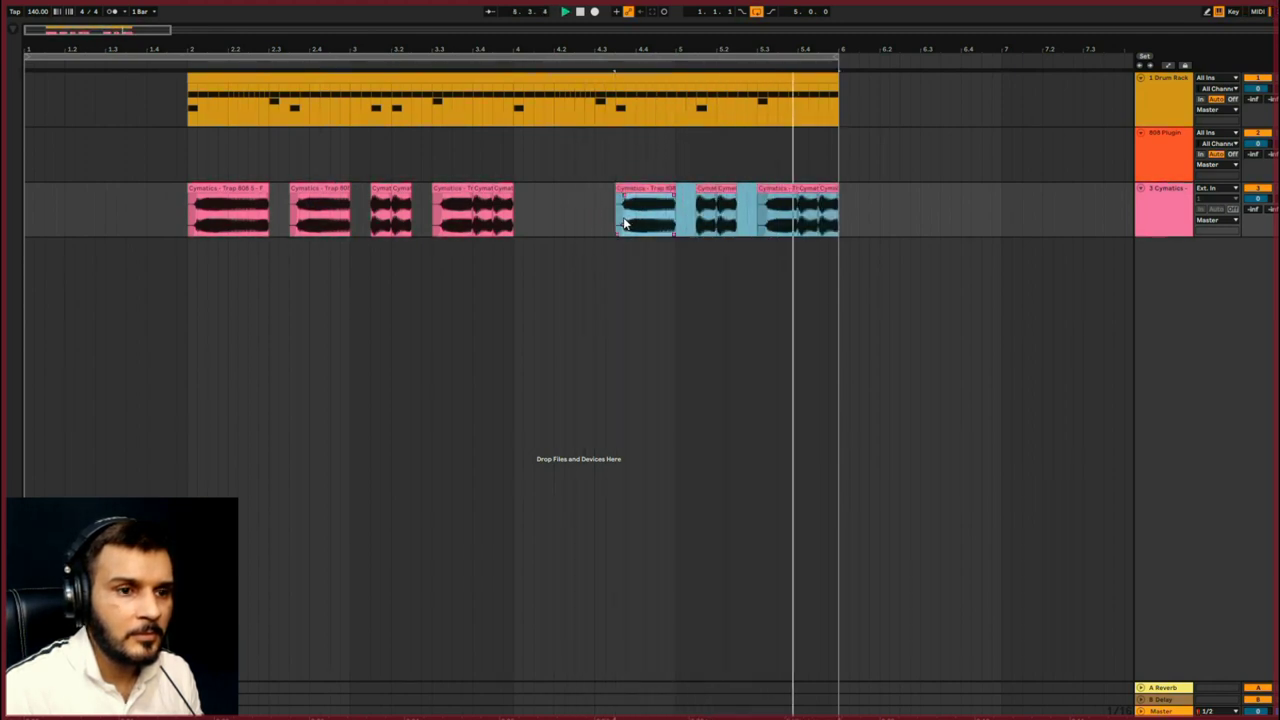
{"action": "left_click", "coordinate": [188, 158]}
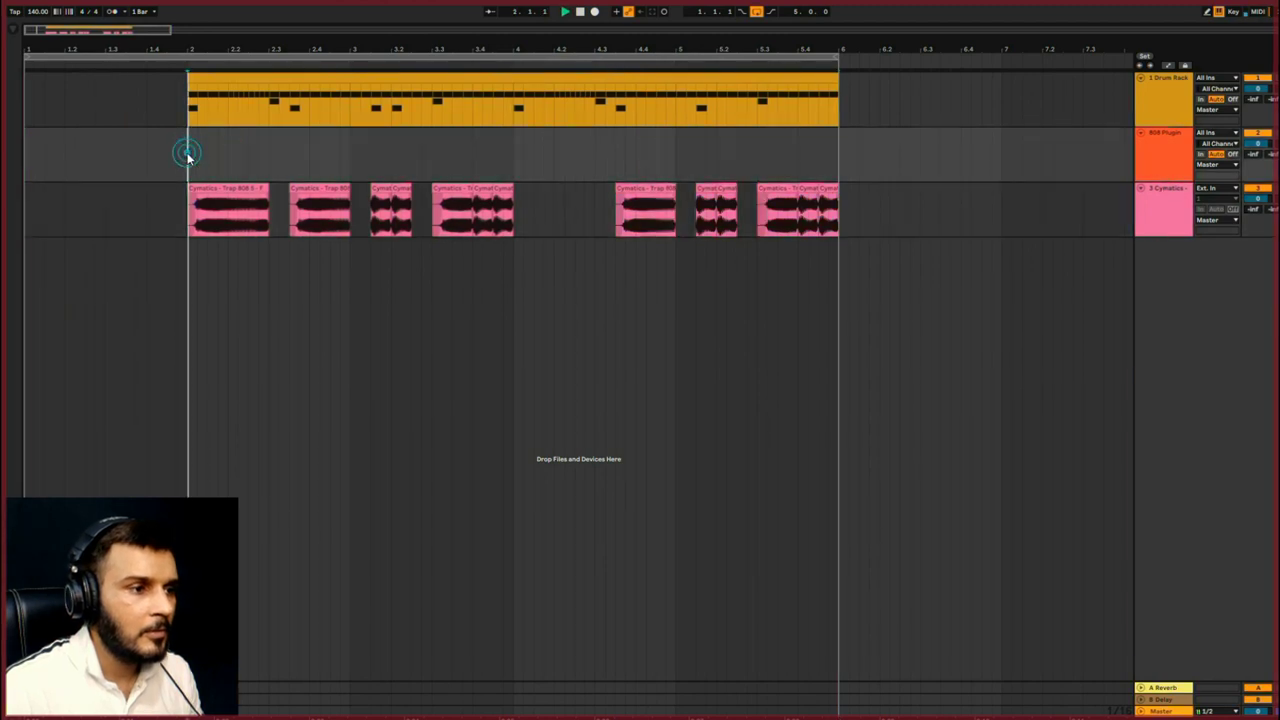
{"action": "left_click", "coordinate": [241, 77]}
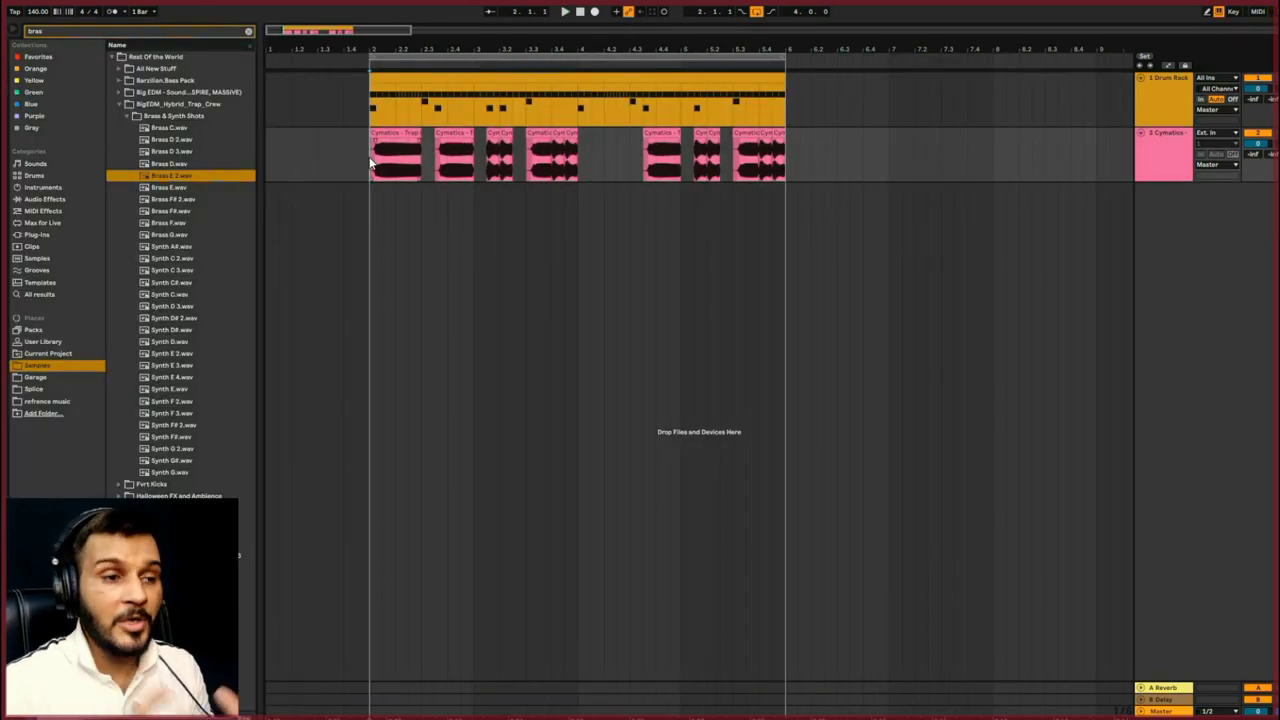
Insert a MIDI track, search the plug-ins for serum and load Serum_x64 onto the track.
{"action": "right_click", "coordinate": [1209, 220]}
{"action": "left_click", "coordinate": [1240, 233]}
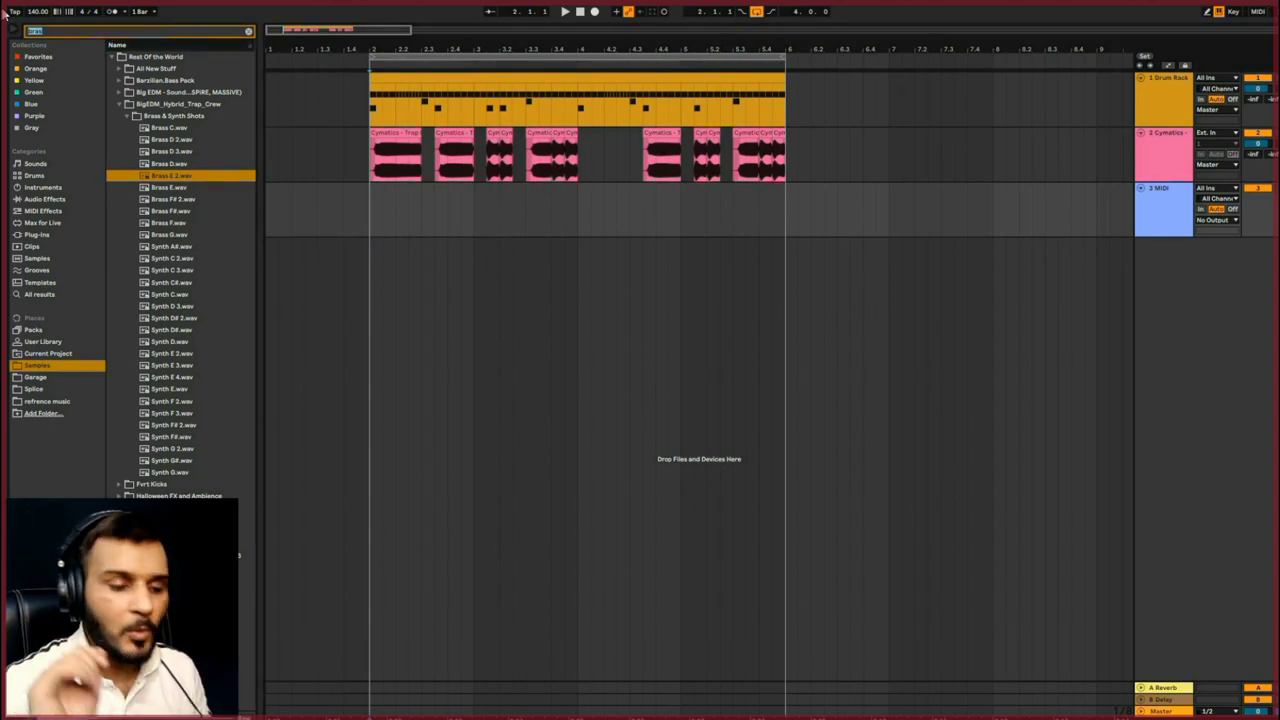
{"action": "type", "text": "serum"}
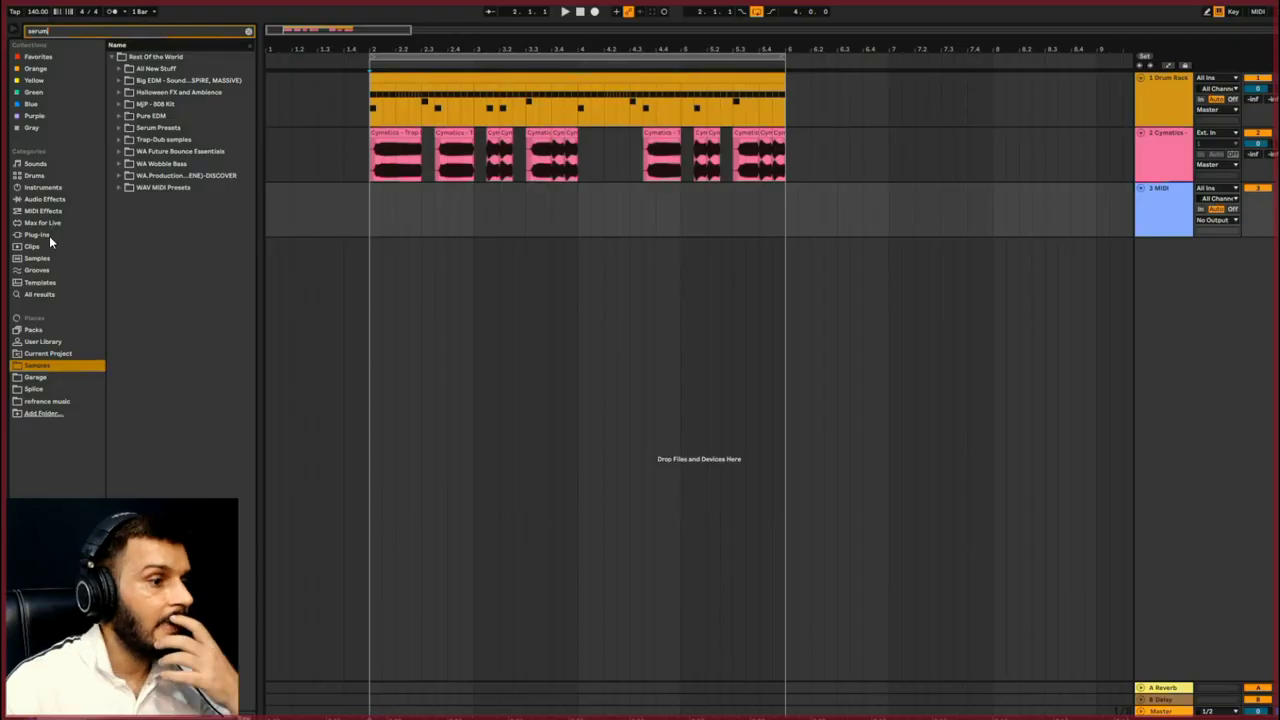
{"action": "left_click", "coordinate": [49, 235]}
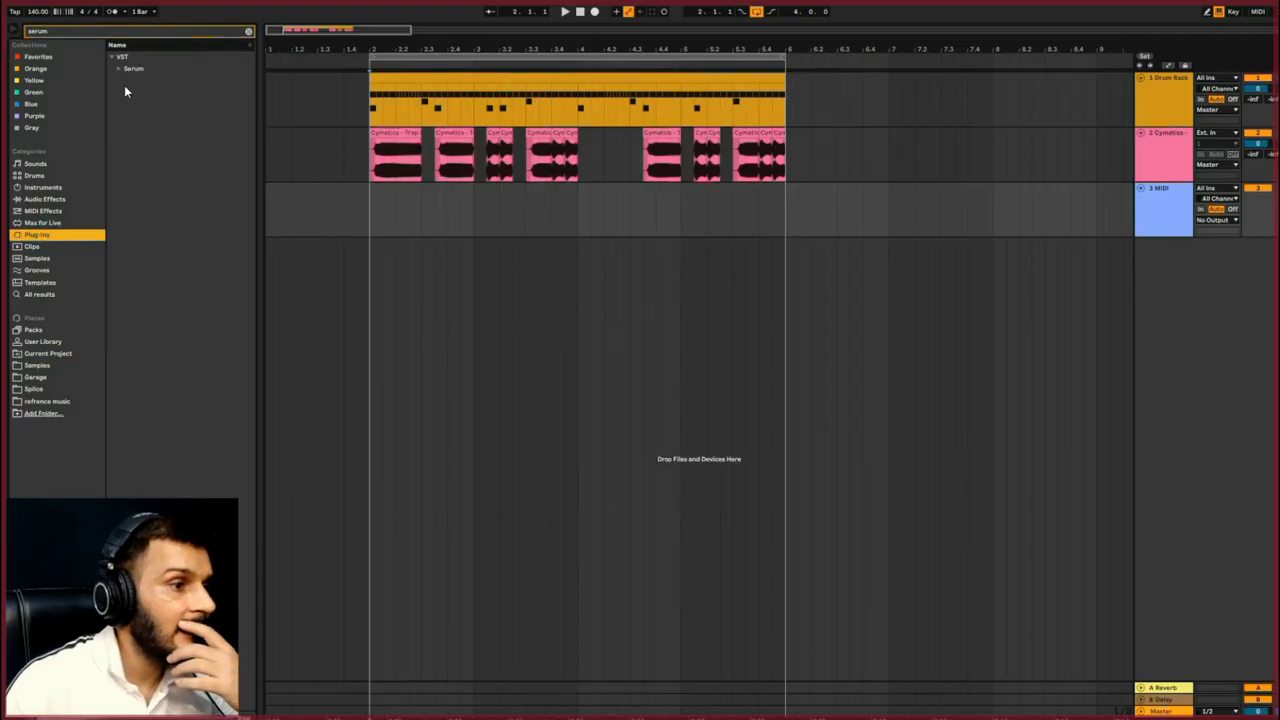
{"action": "left_click", "coordinate": [120, 68]}
{"action": "left_click", "coordinate": [152, 80]}
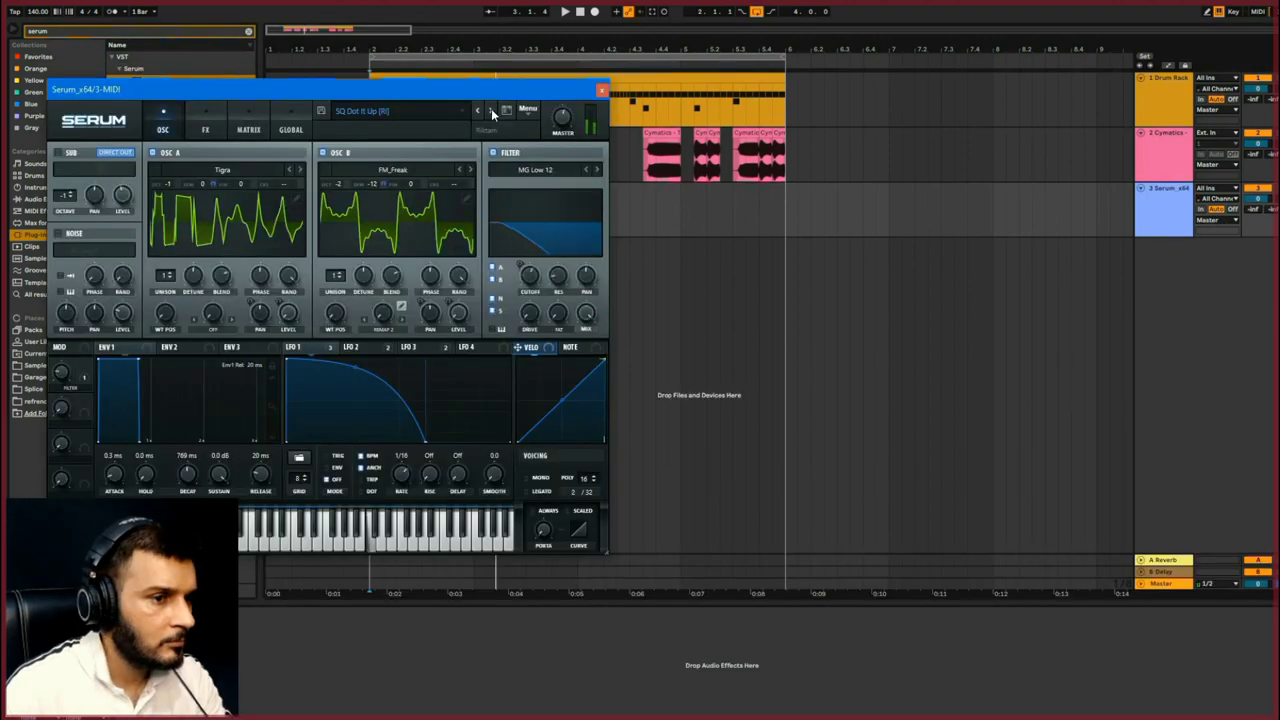
Browse Serum's presets to SQ Dreams [7S] and close the plug-in window.
{"action": "left_click", "coordinate": [491, 111]}
{"action": "left_click", "coordinate": [491, 111]}
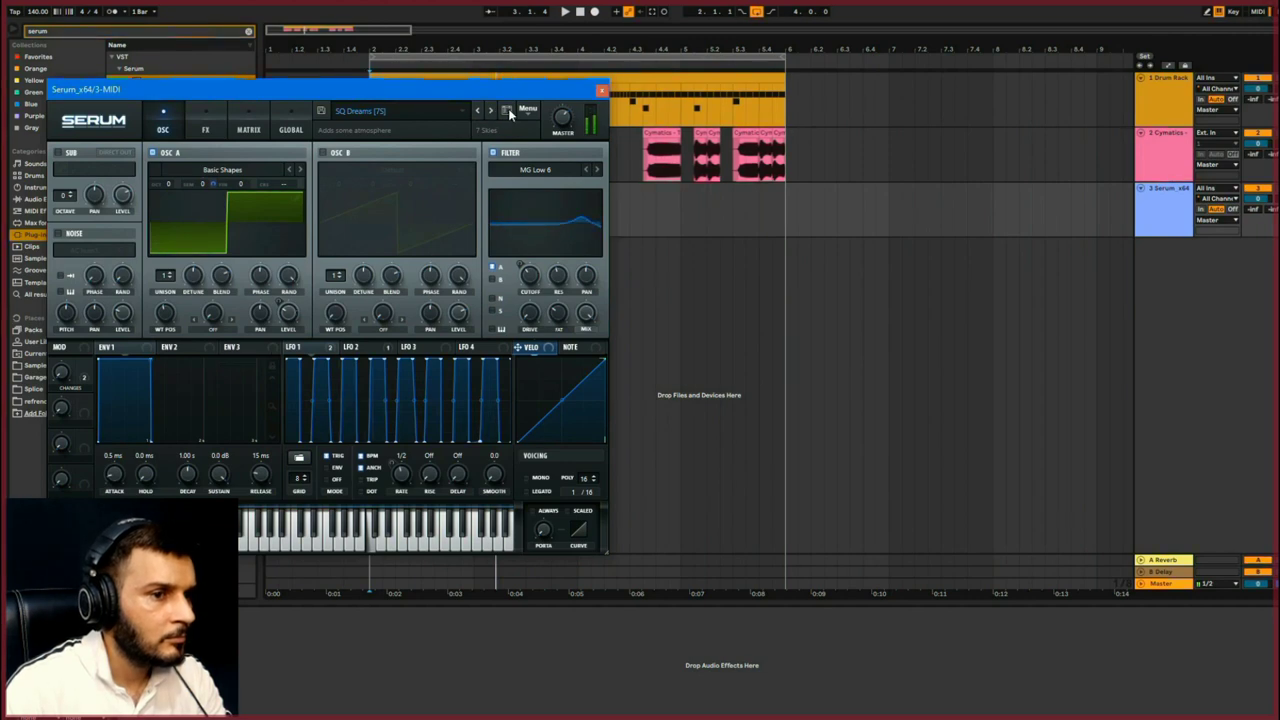
{"action": "left_click", "coordinate": [604, 93]}
Create an empty four-bar MIDI clip from bar 2 to bar 6 on the Serum track and enlarge its note editor.
{"action": "left_click", "coordinate": [505, 165]}
{"action": "left_click_drag", "start_coordinate": [381, 216], "coordinate": [781, 223]}
{"action": "key", "text": "ctrl+shift+m"}
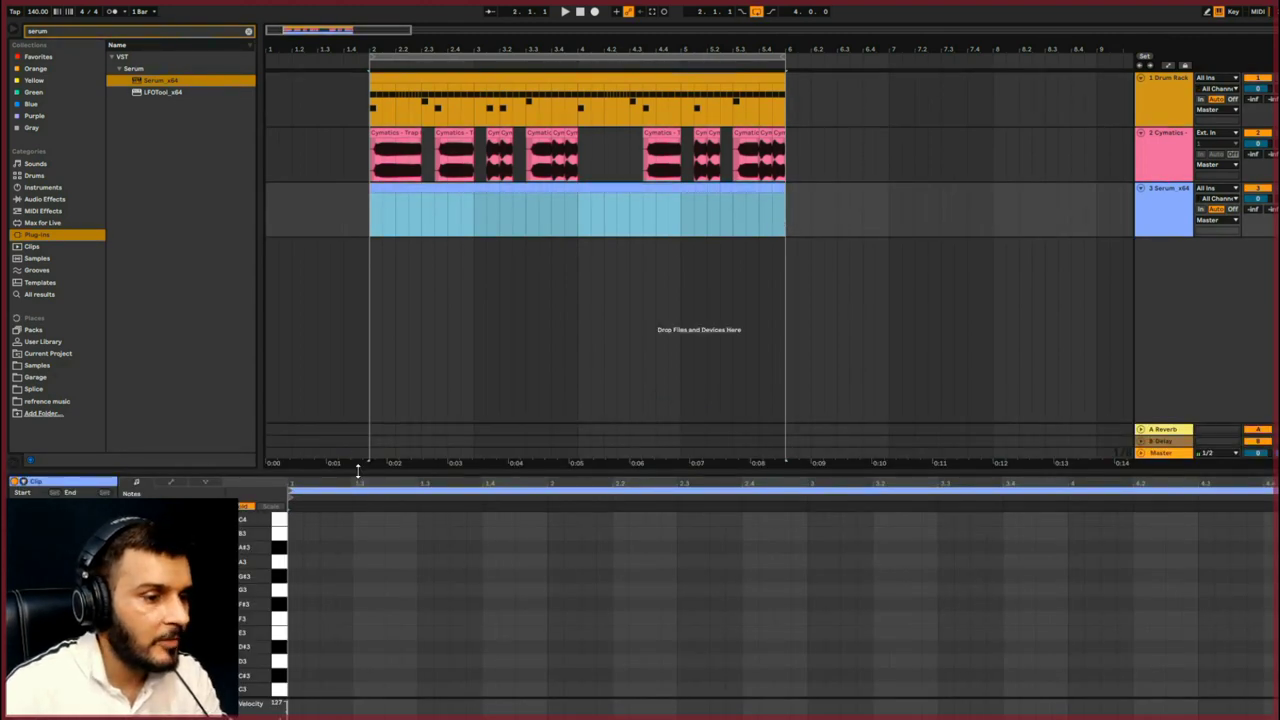
{"action": "left_click_drag", "start_coordinate": [358, 470], "coordinate": [356, 381]}
Add a C4 note at the clip's start, stretch it over all four bars with Legato and play the beat.
{"action": "left_click", "coordinate": [294, 505]}
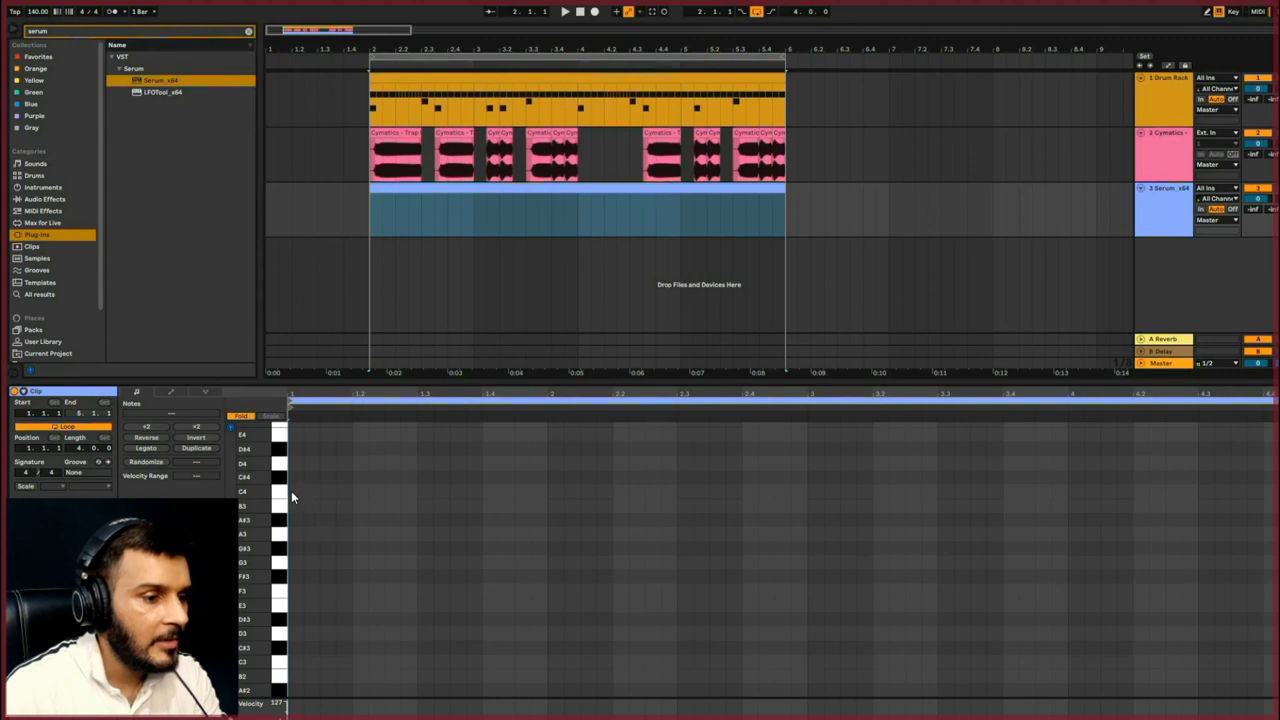
{"action": "double_click", "coordinate": [294, 491]}
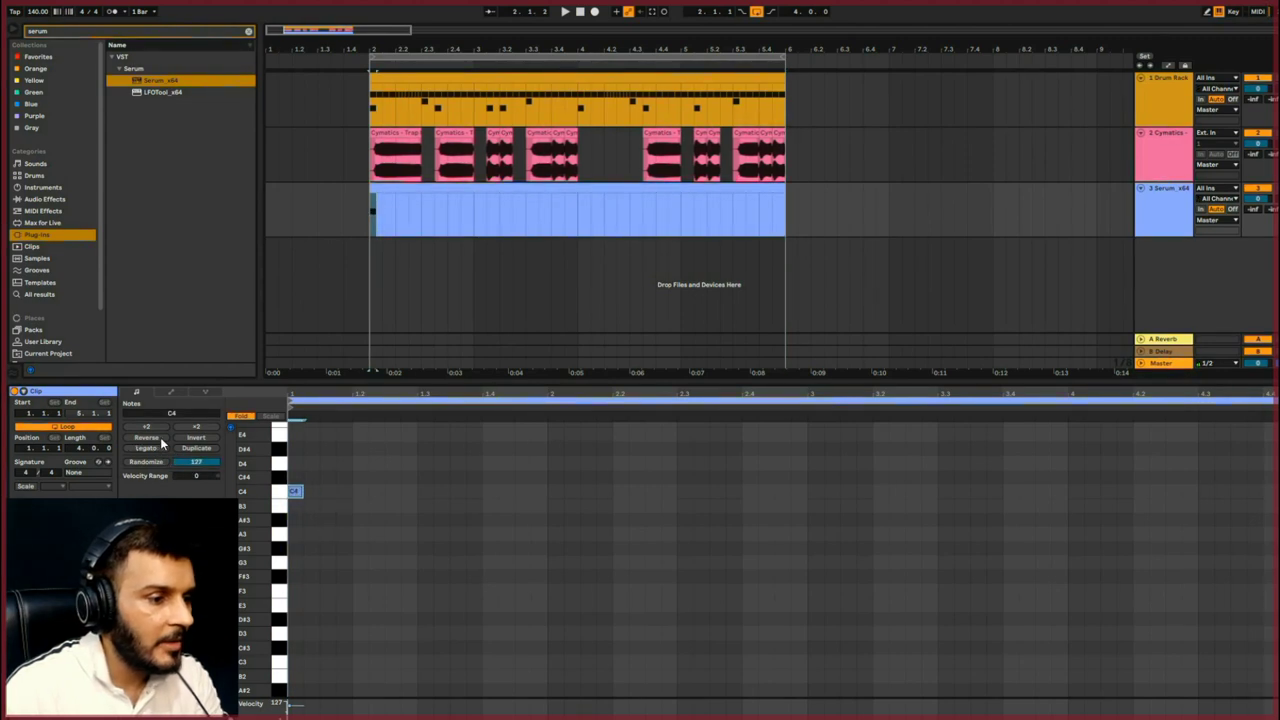
{"action": "left_click", "coordinate": [150, 449]}
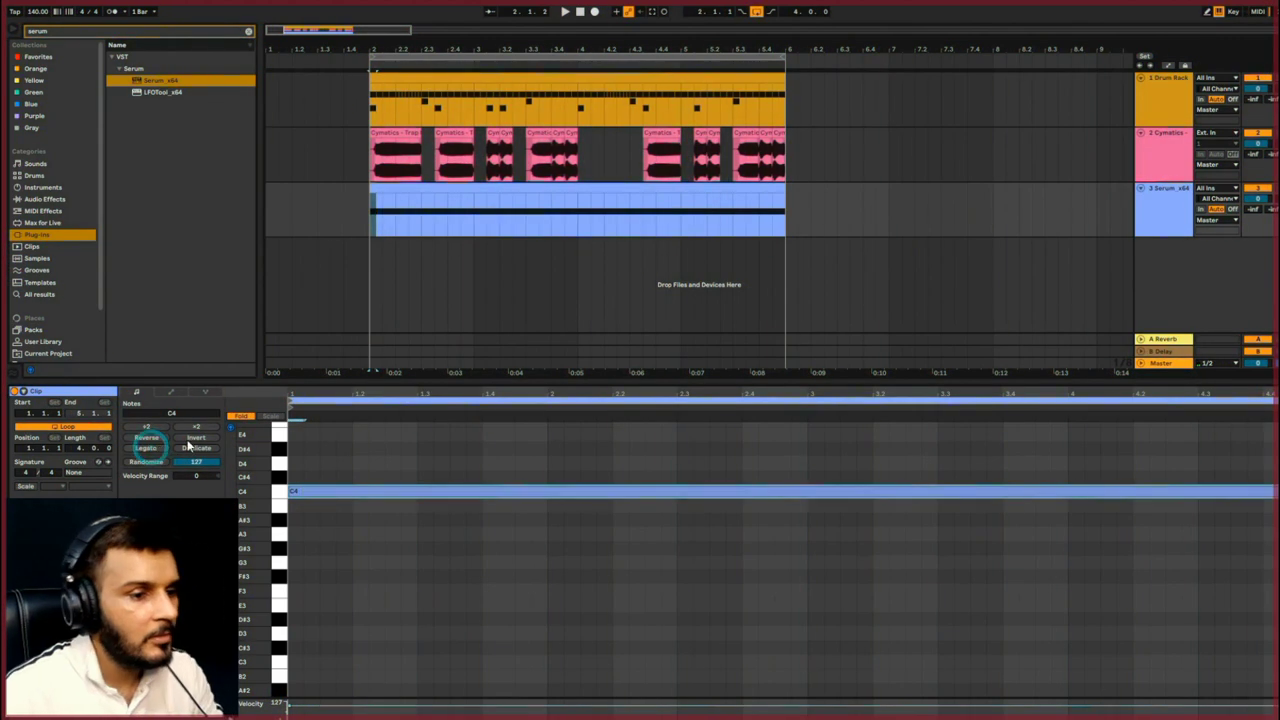
{"action": "left_click", "coordinate": [452, 381]}
{"action": "key", "text": "space"}
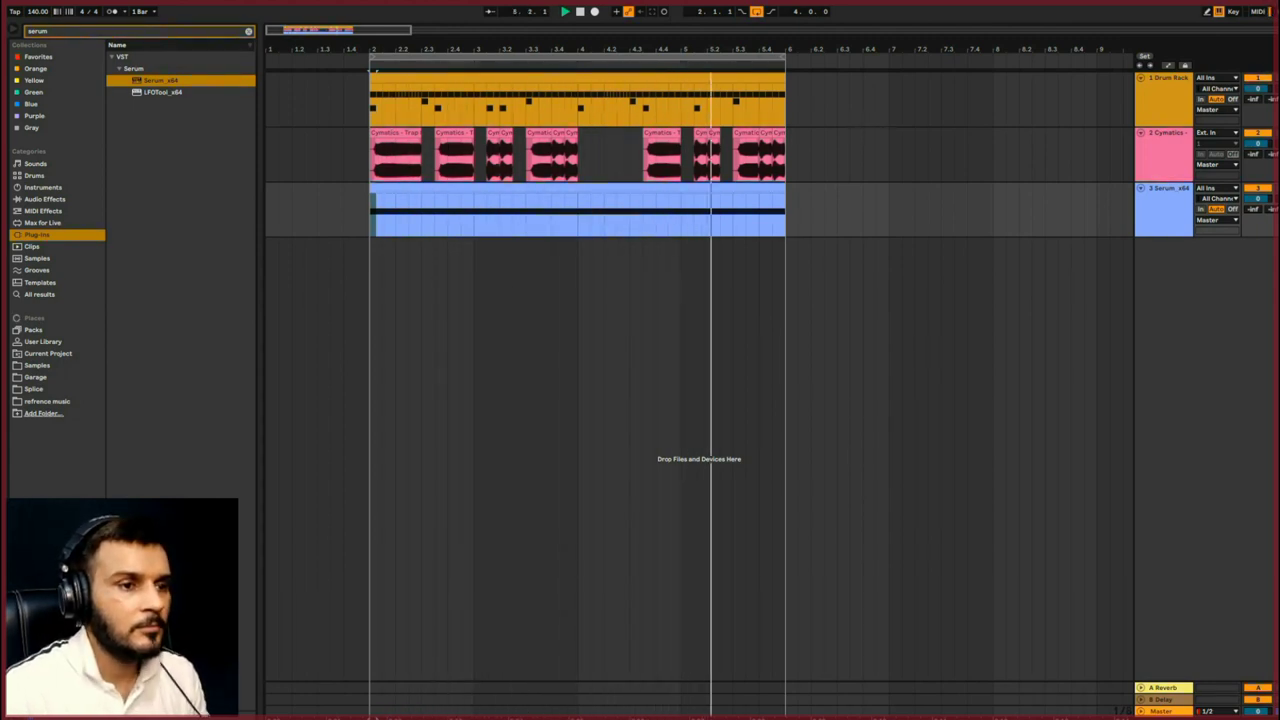
Search the Samples folder for stab and expand one of the result folders to find a stab sound.
{"action": "type", "text": "sta"}
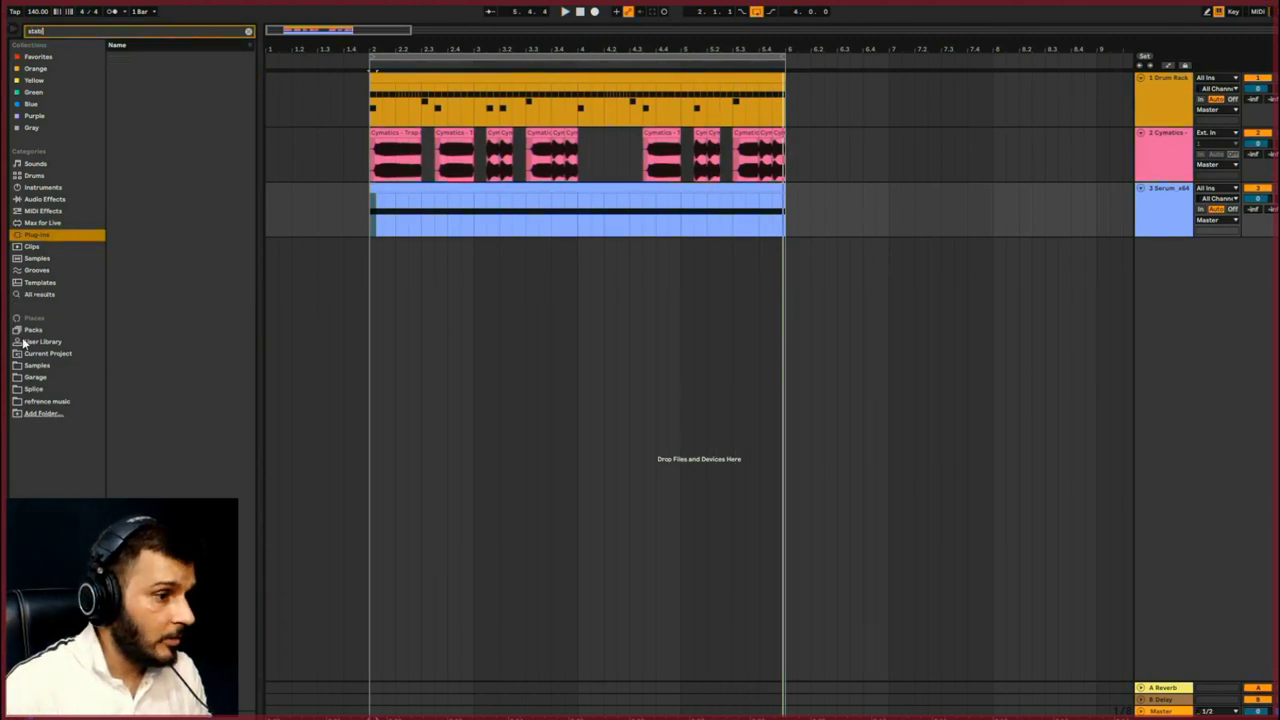
{"action": "type", "text": "b"}
{"action": "left_click", "coordinate": [36, 365]}
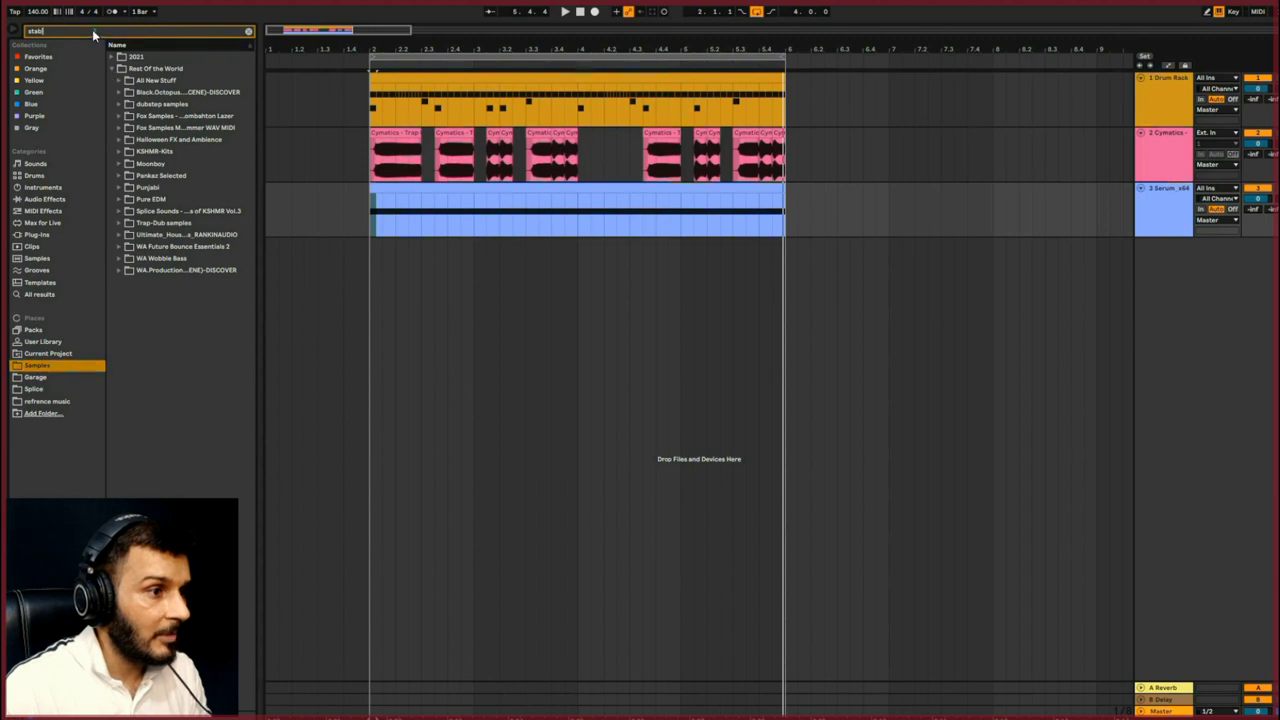
{"action": "left_click", "coordinate": [118, 199]}
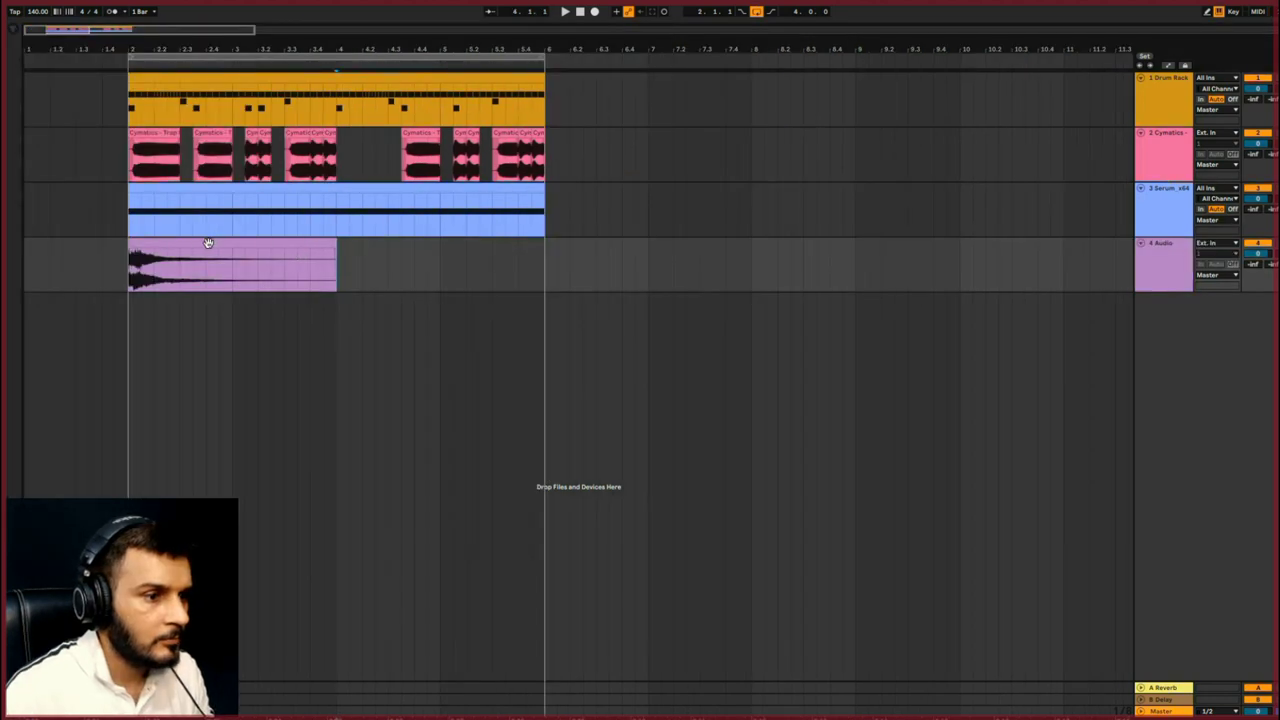
Shorten the stab clip on the new audio track to end at 2.3.3 and play it with the beat.
{"action": "left_click_drag", "start_coordinate": [334, 245], "coordinate": [182, 263]}
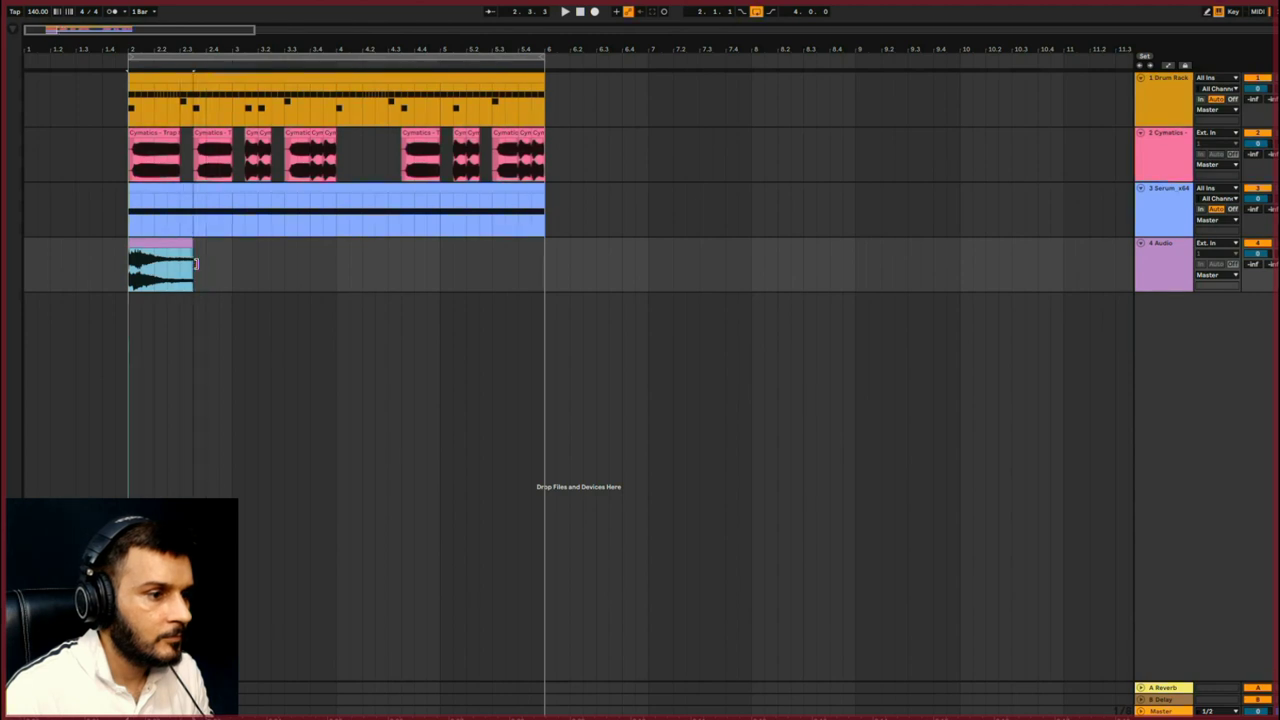
{"action": "left_click", "coordinate": [124, 280]}
{"action": "key", "text": "space"}
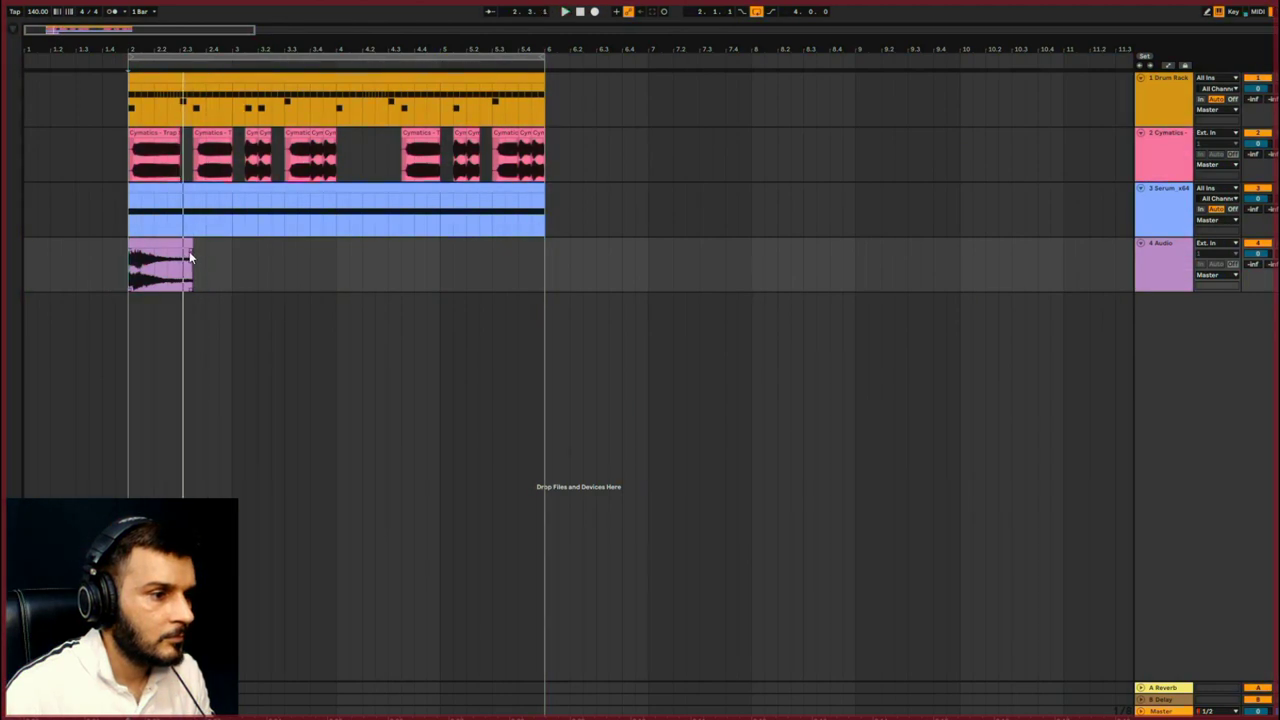
Add a fade-out over the stab clip's second half and a short fade-in at its start, and play it.
{"action": "left_click_drag", "start_coordinate": [189, 251], "coordinate": [160, 255]}
{"action": "left_click_drag", "start_coordinate": [29, 33], "coordinate": [29, 90]}
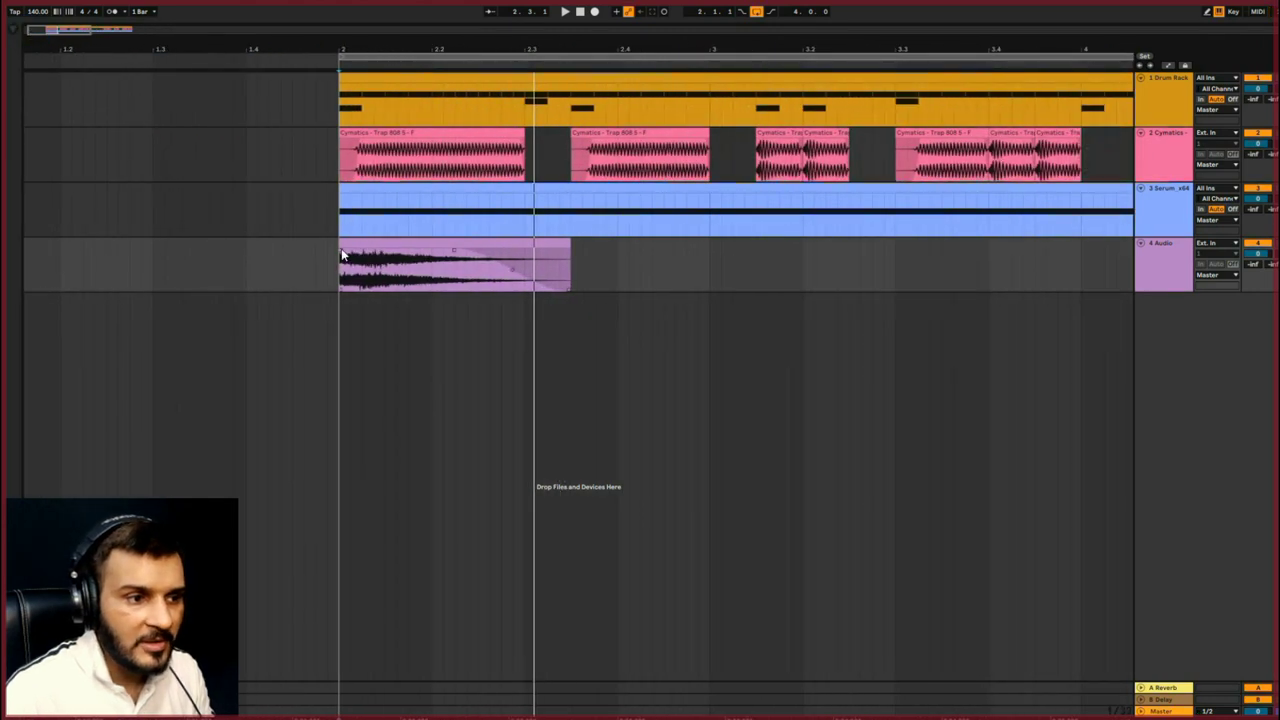
{"action": "left_click_drag", "start_coordinate": [341, 252], "coordinate": [362, 275]}
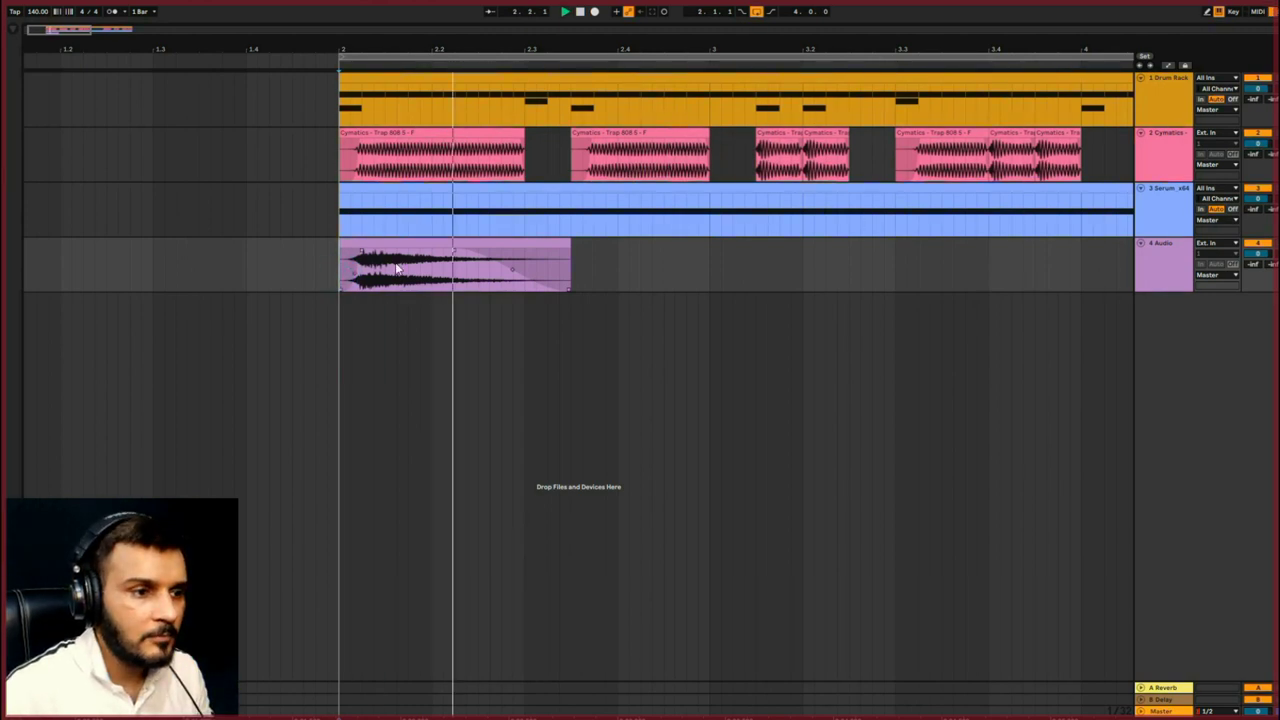
{"action": "key", "text": "space"}
{"action": "key", "text": "space"}
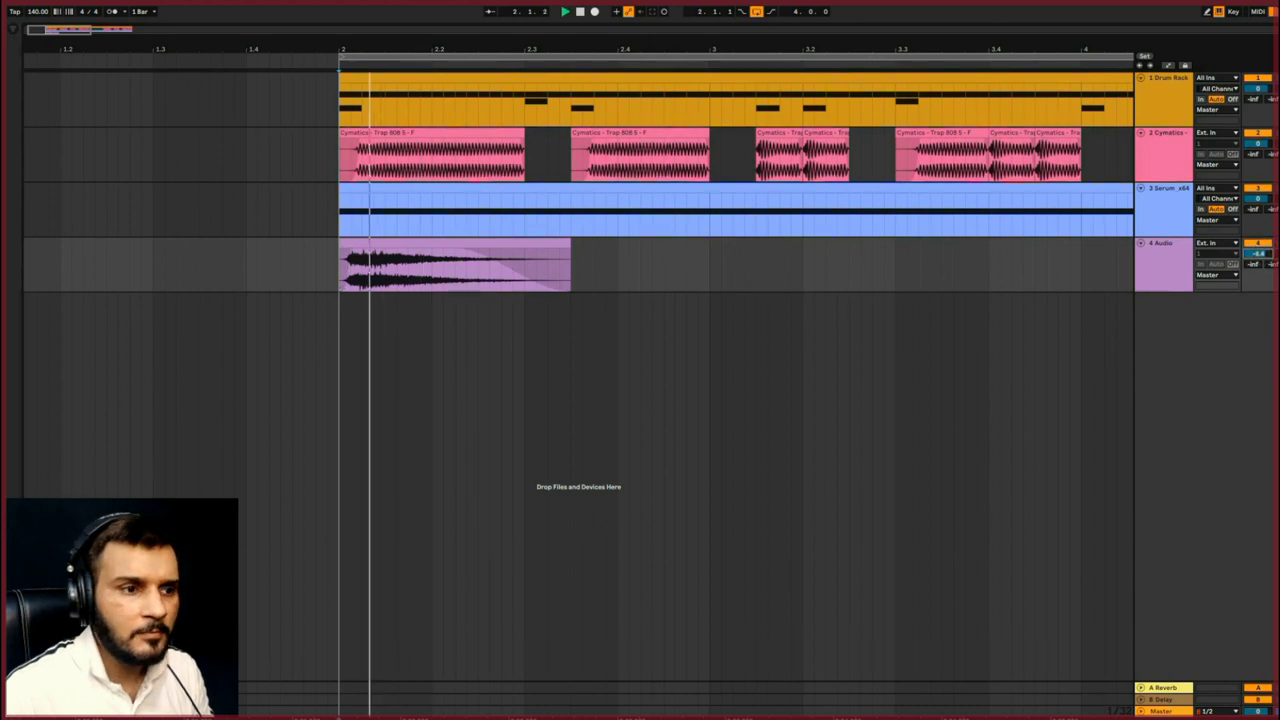
Copy the stab clip to the start of bar 4 on the same track and play the loop.
{"action": "left_click_drag", "start_coordinate": [84, 50], "coordinate": [63, 10]}
{"action": "key", "text": "space"}
{"action": "left_click_drag", "start_coordinate": [265, 260], "coordinate": [581, 252]}
{"action": "left_click", "coordinate": [193, 271]}
{"action": "key", "text": "space"}
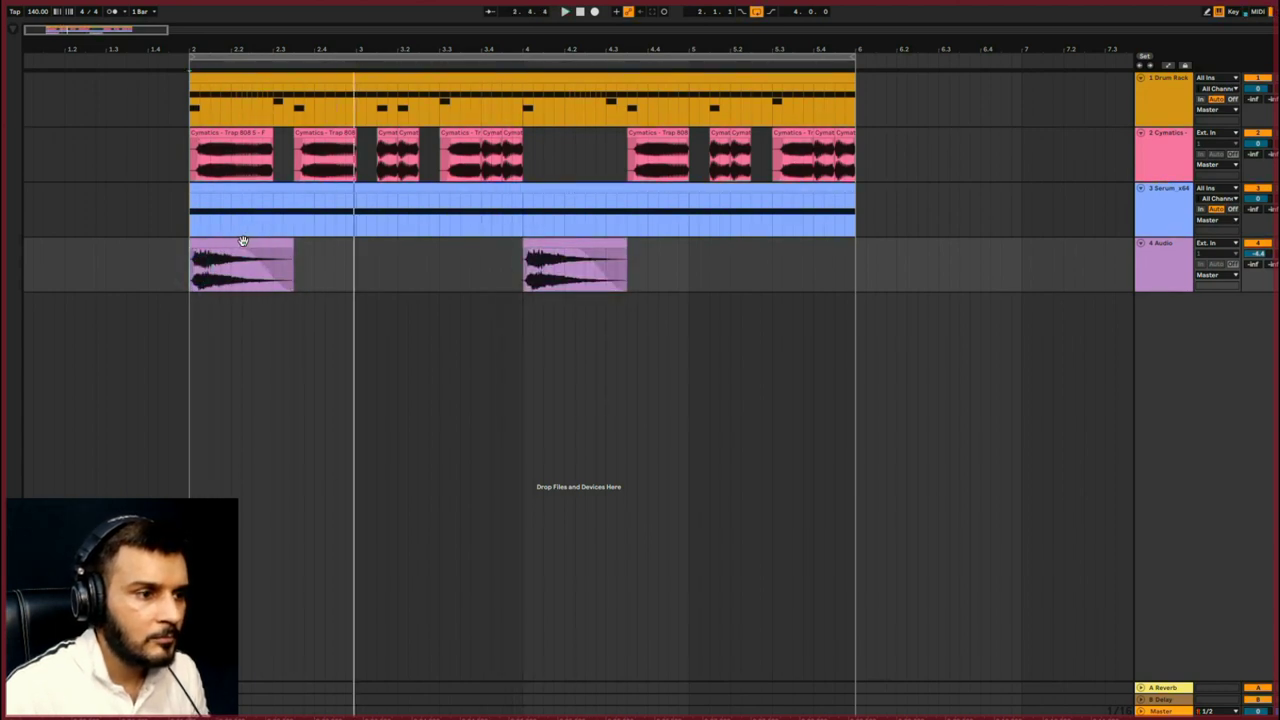
Try an extra stab clip copy at bar 3, delete it and play the loop from bar 2.
{"action": "key", "text": "space"}
{"action": "left_click_drag", "start_coordinate": [243, 241], "coordinate": [434, 243]}
{"action": "key", "text": "Delete"}
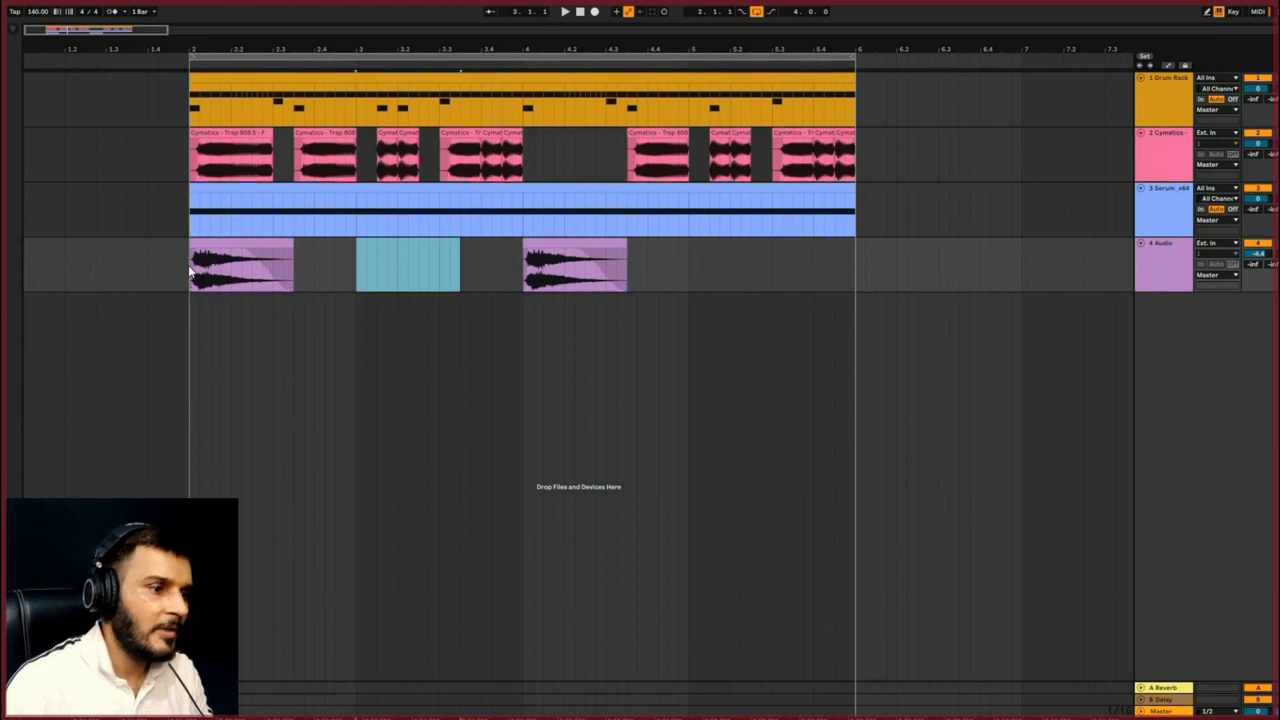
{"action": "left_click", "coordinate": [190, 269]}
{"action": "key", "text": "space"}
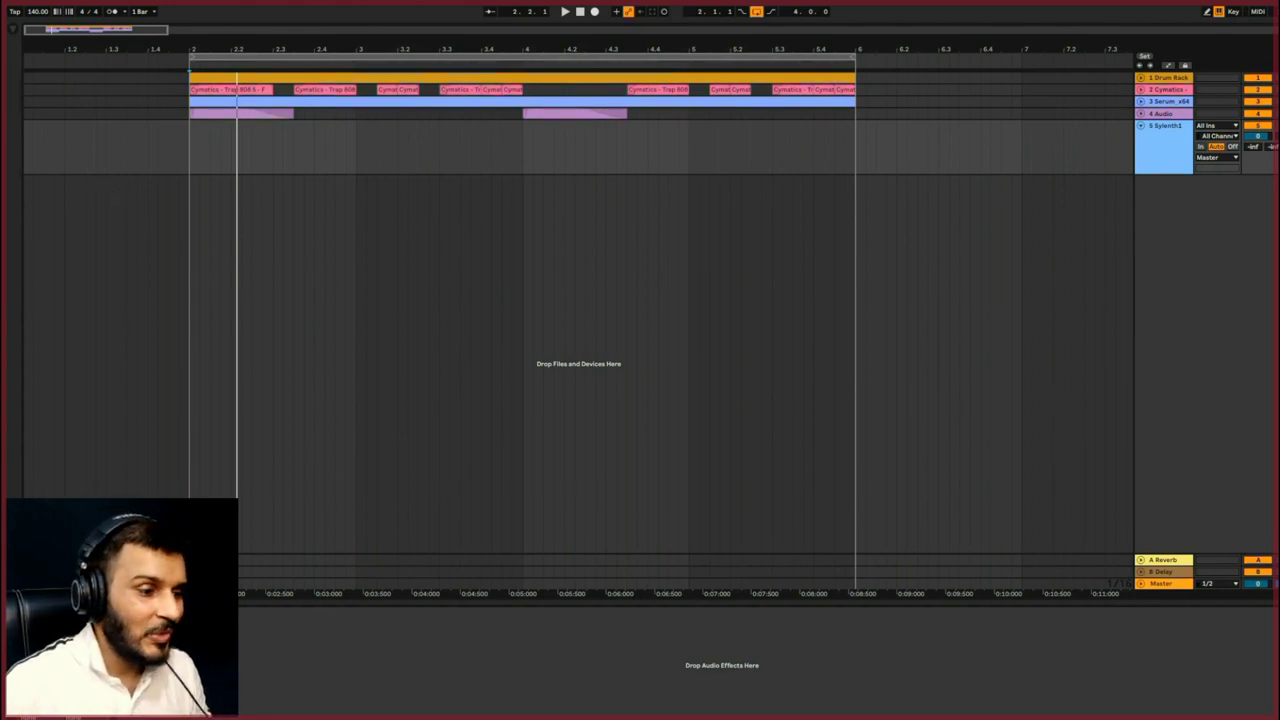
Switch Sylenth1 to preset 002: ARP 303 Pulse and lower its main volume to about 2.86 while the beat plays.
{"action": "left_click_drag", "start_coordinate": [400, 114], "coordinate": [509, 114]}
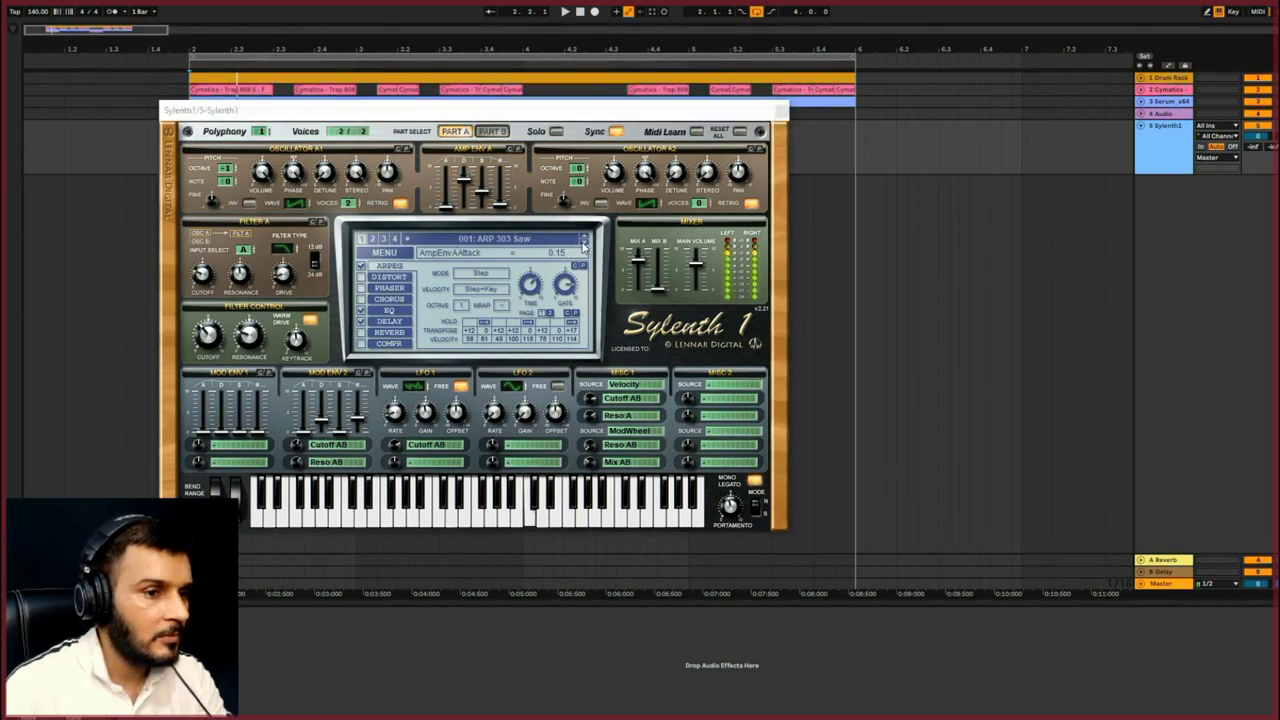
{"action": "left_click", "coordinate": [584, 248]}
{"action": "left_click_drag", "start_coordinate": [697, 260], "coordinate": [699, 311]}
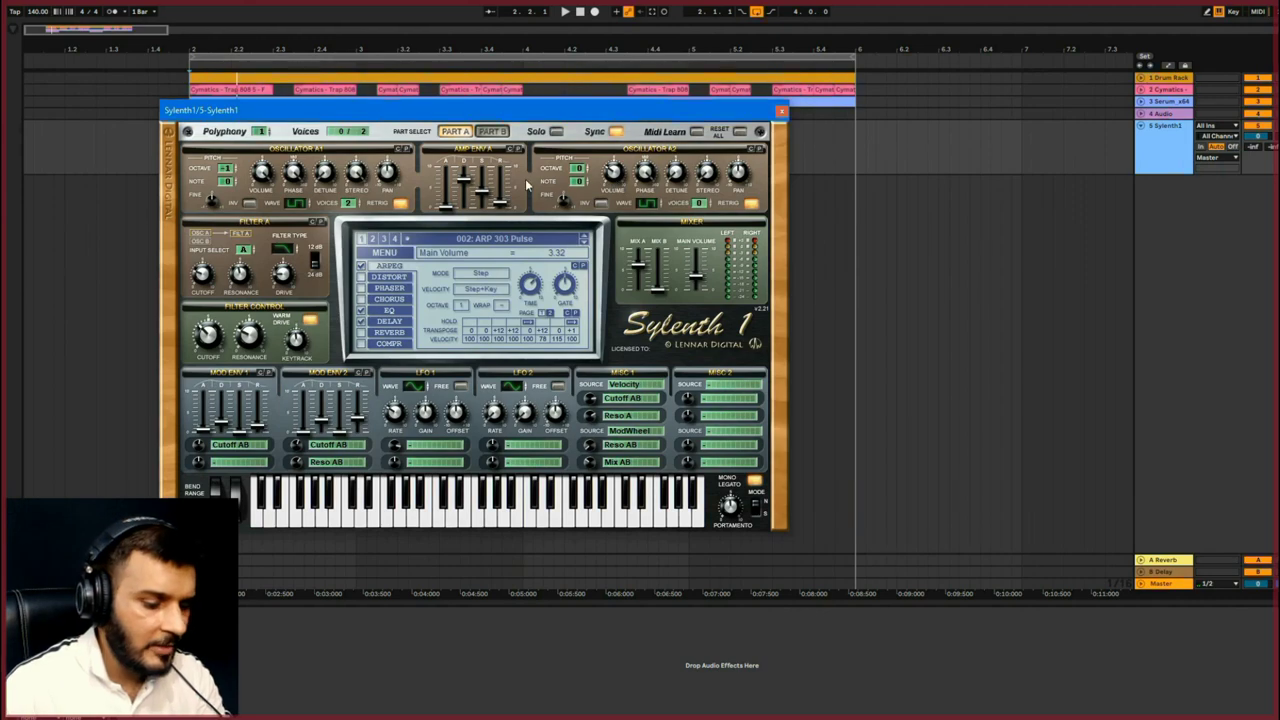
{"action": "key", "text": "space"}
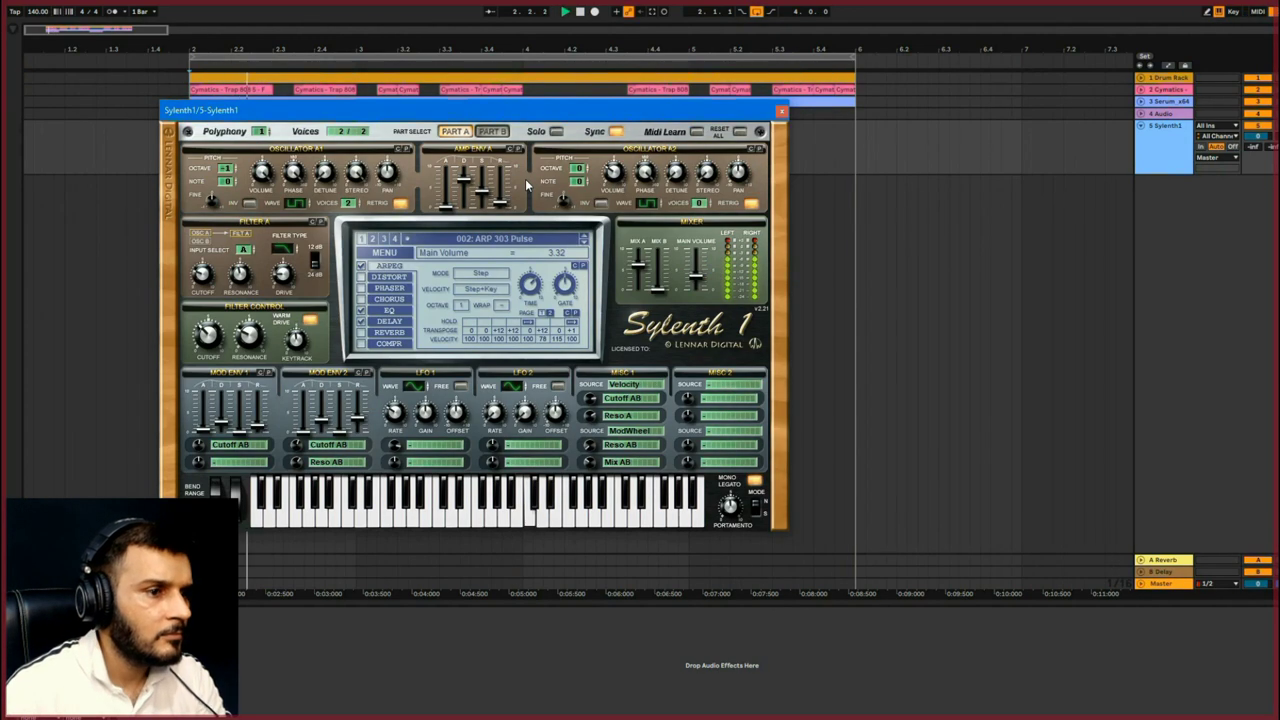
{"action": "left_click_drag", "start_coordinate": [697, 270], "coordinate": [698, 282]}
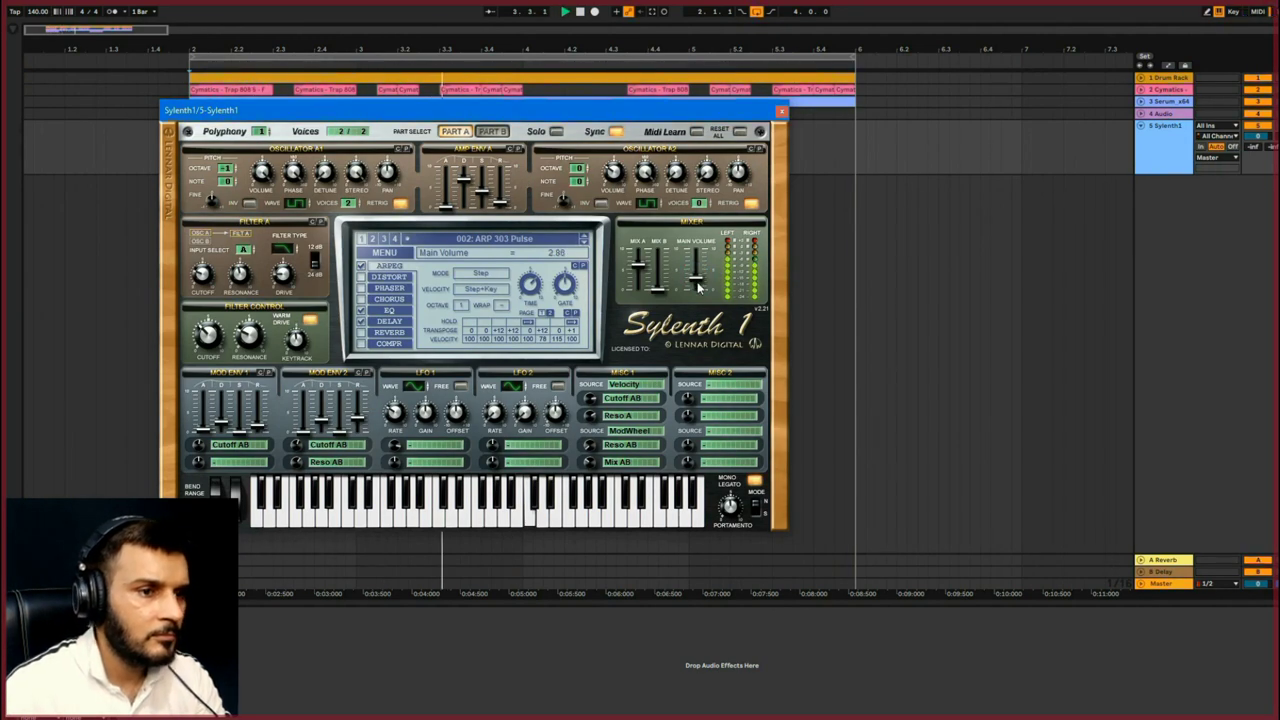
Create a MIDI clip from bar 2 to bar 6 on the Sylenth1 track with one C4 note stretched across it by Legato.
{"action": "left_click_drag", "start_coordinate": [190, 155], "coordinate": [849, 153]}
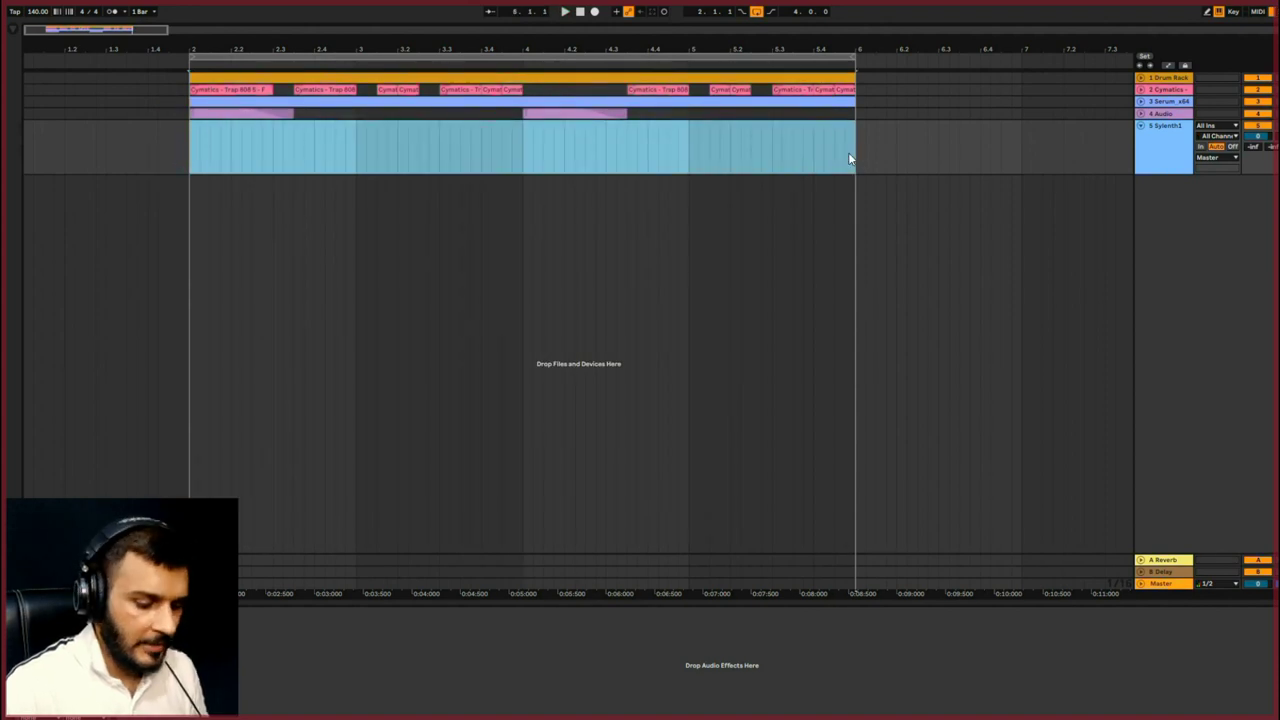
{"action": "key", "text": "ctrl+shift+m"}
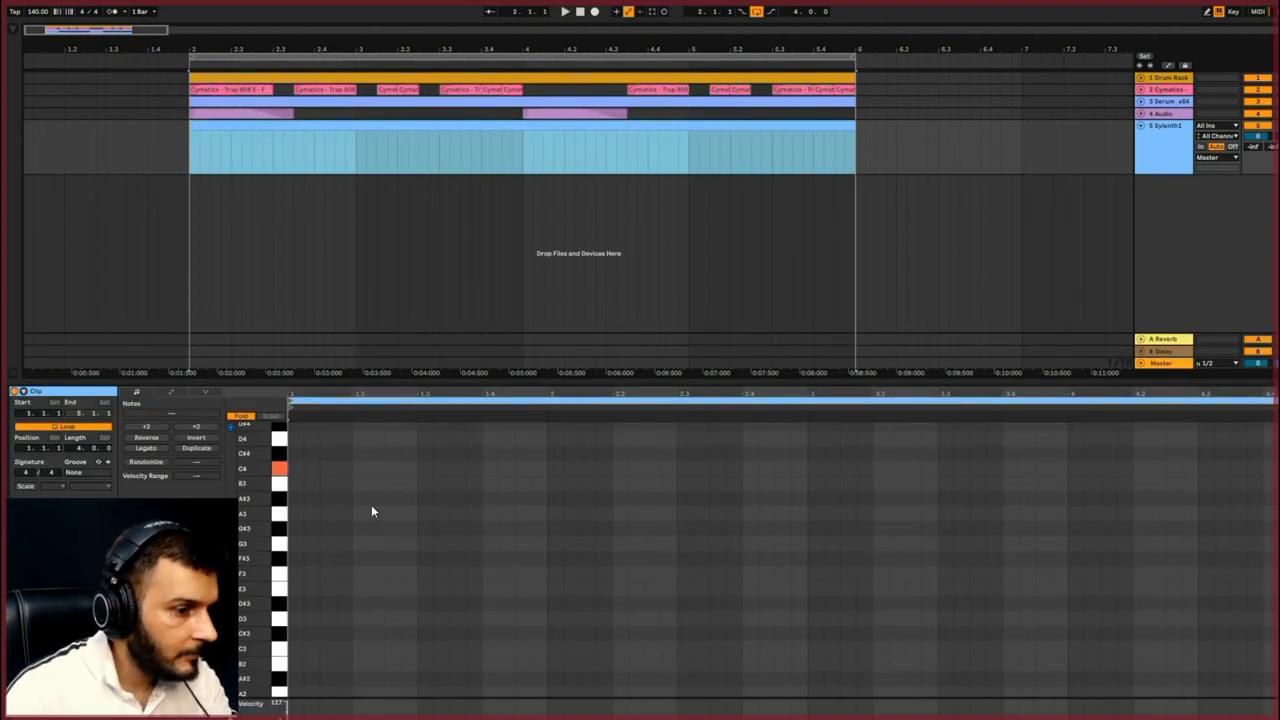
{"action": "double_click", "coordinate": [295, 468]}
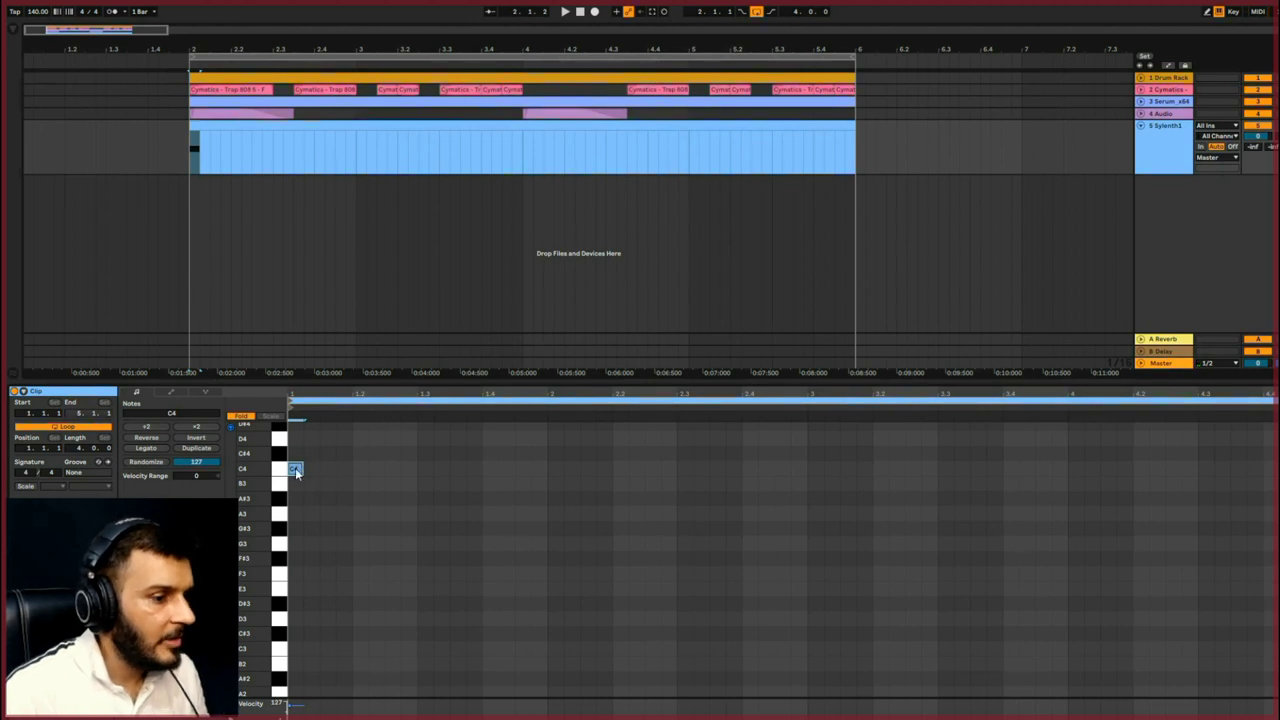
{"action": "left_click", "coordinate": [145, 448]}
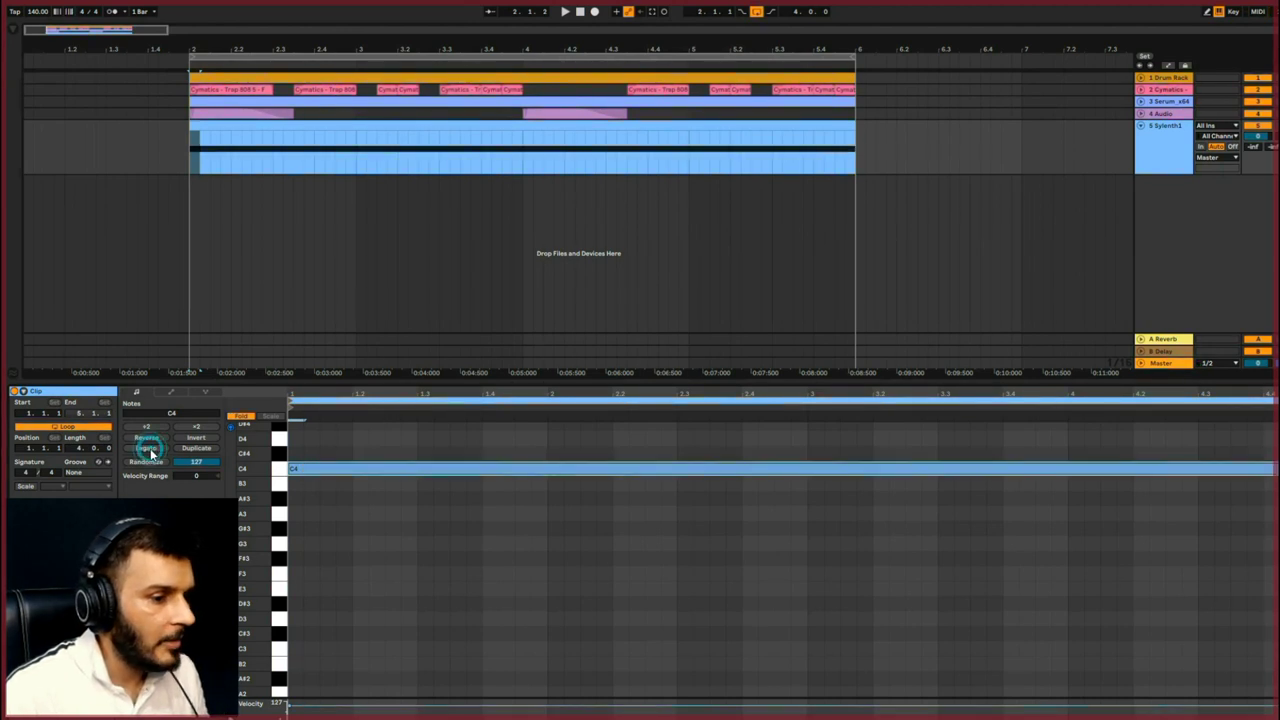
{"action": "key", "text": "space"}
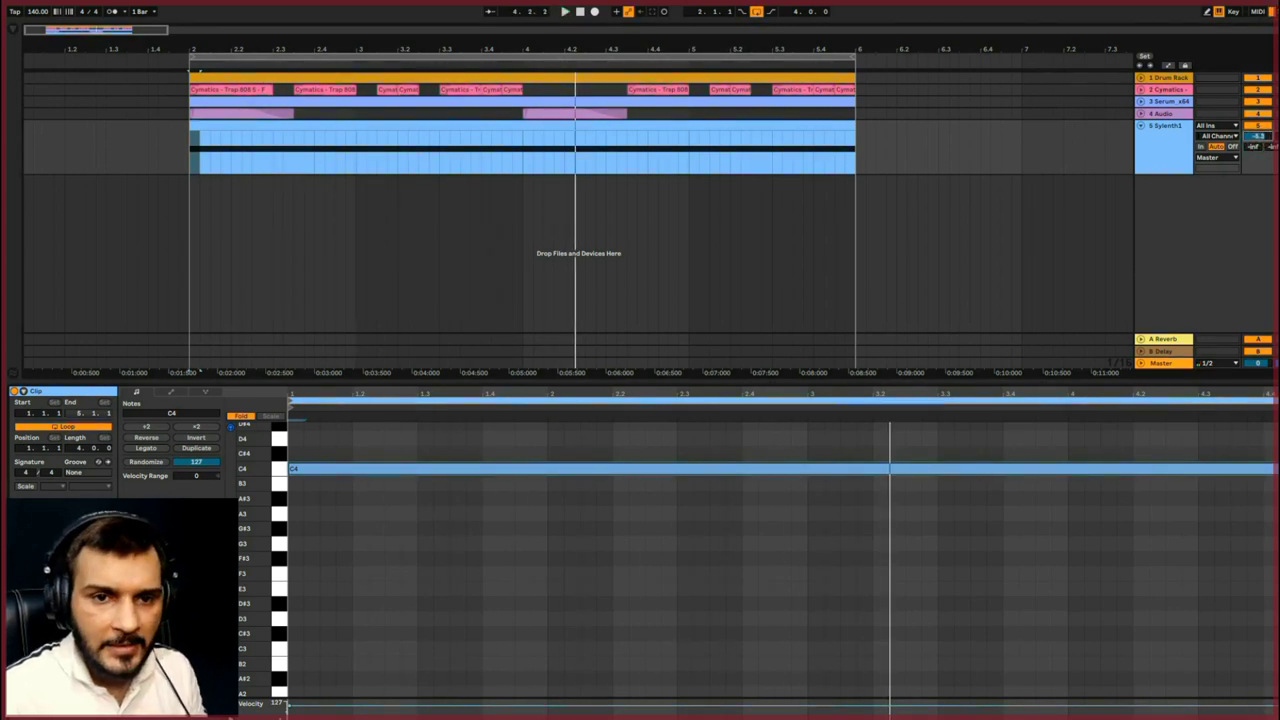
Lower the Serum track's volume while playing the beat, and hide the note editor and collapse the synth tracks.
{"action": "left_click", "coordinate": [1141, 102]}
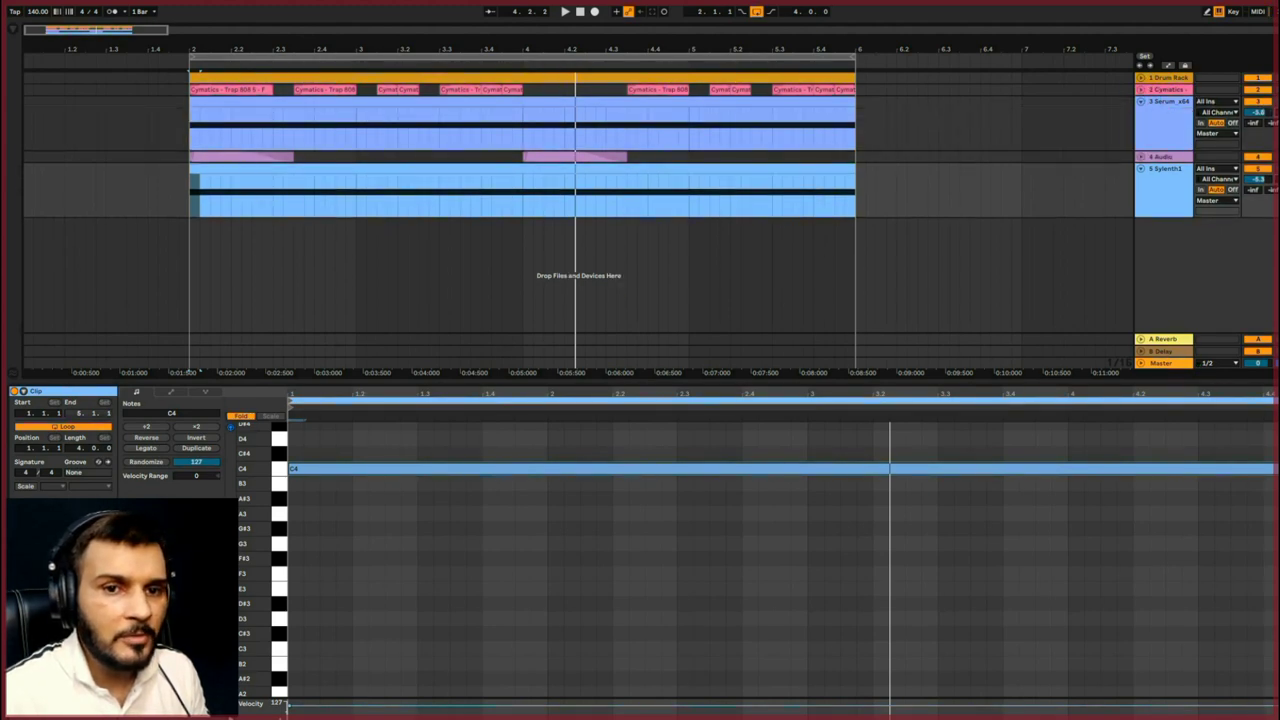
{"action": "key", "text": "space"}
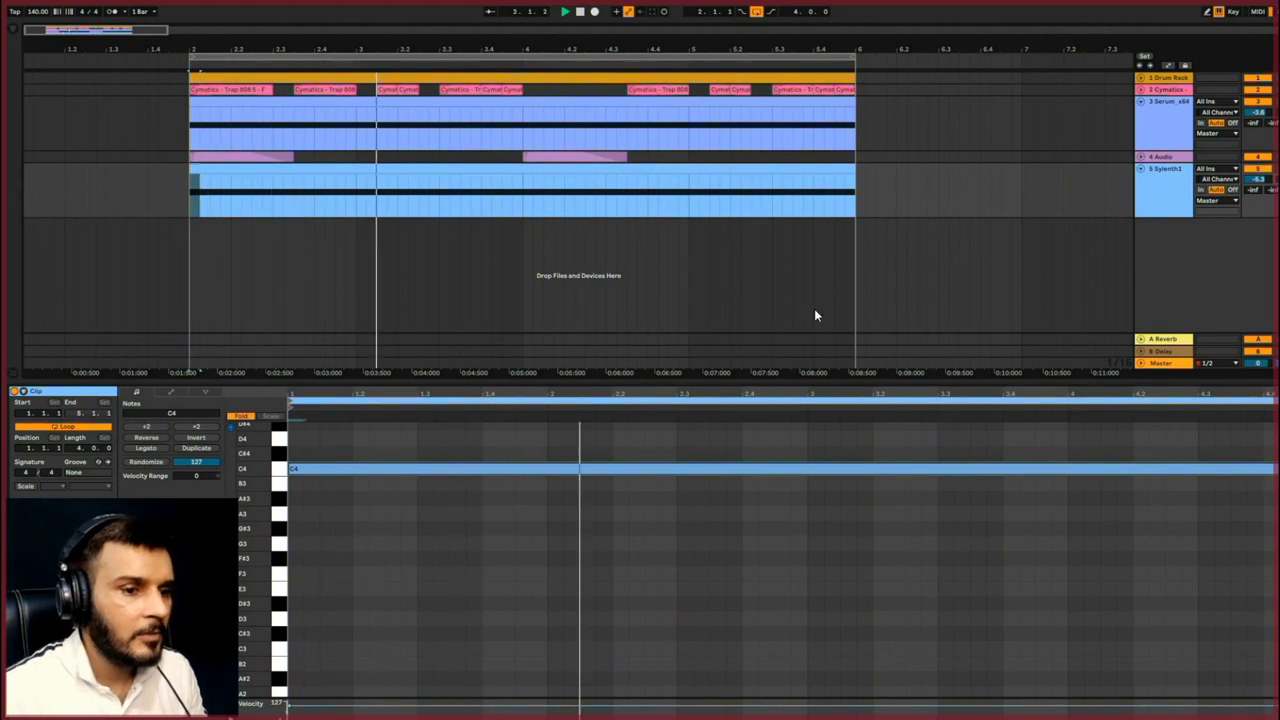
{"action": "left_click", "coordinate": [775, 379]}
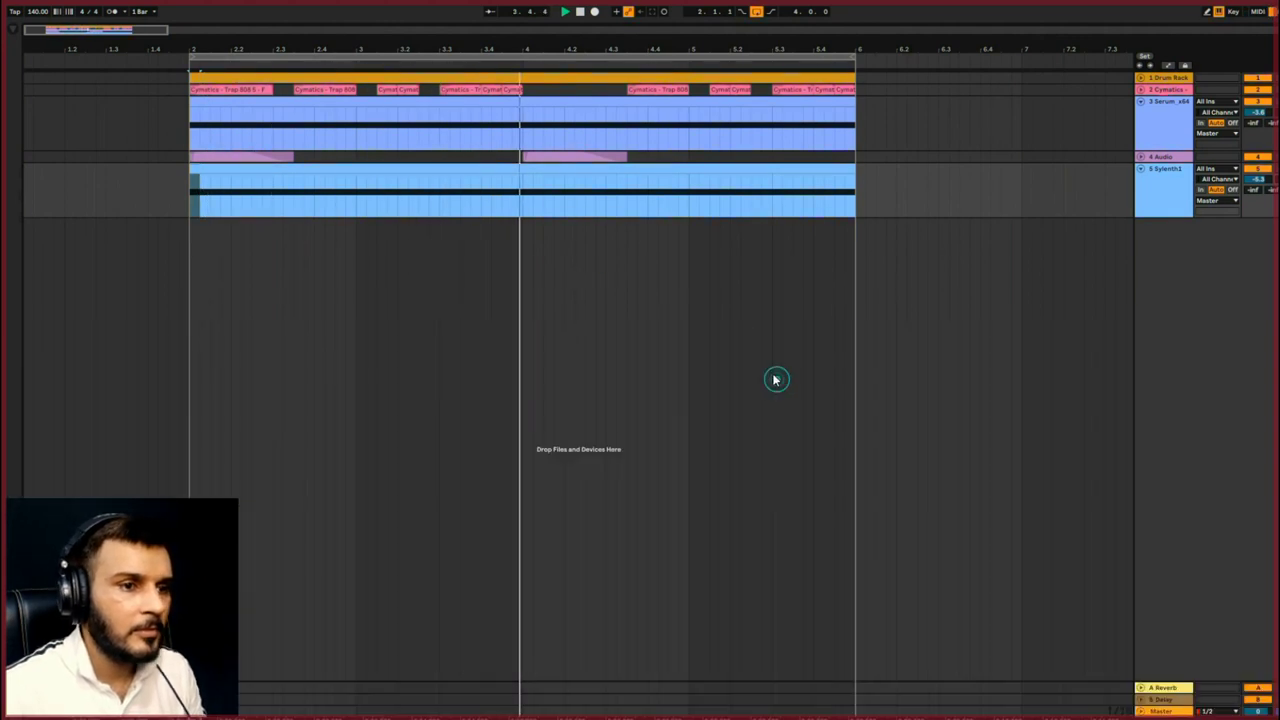
{"action": "left_click", "coordinate": [1141, 102]}
{"action": "left_click", "coordinate": [1142, 126]}
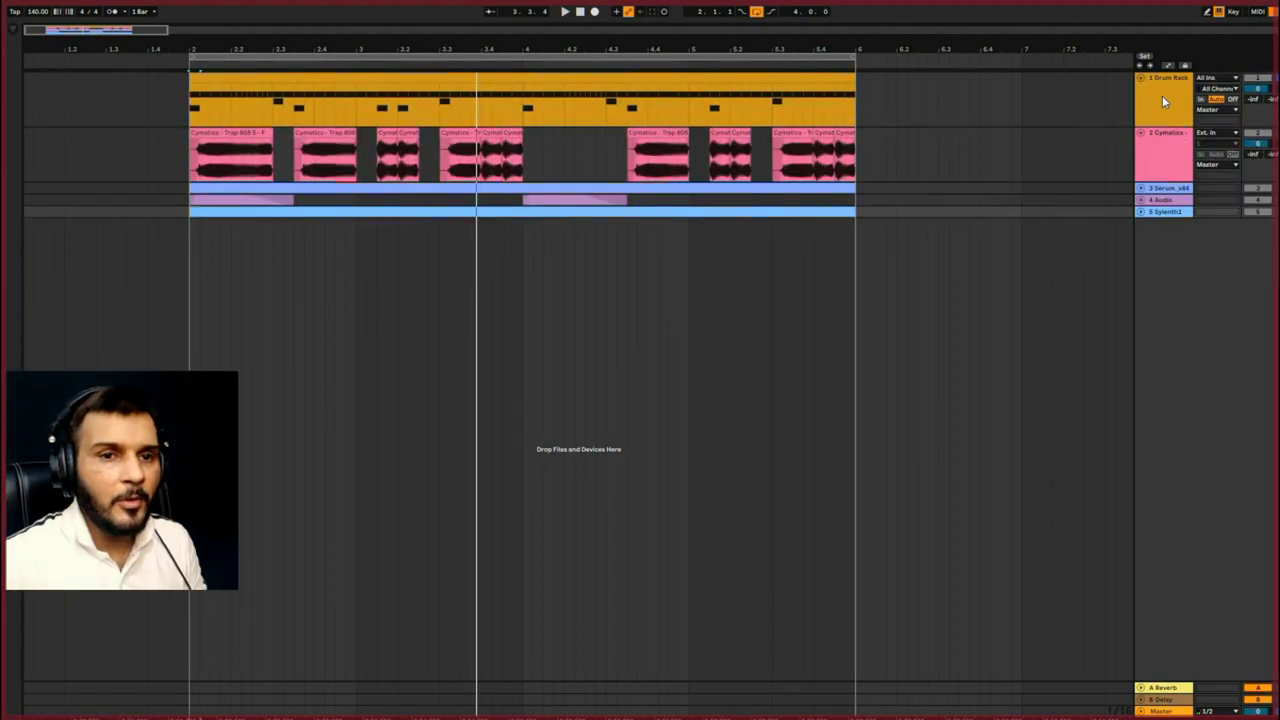
Duplicate the Drum Rack track and delete all hi-hat notes from the clip on the first of the two.
{"action": "left_click", "coordinate": [1163, 100]}
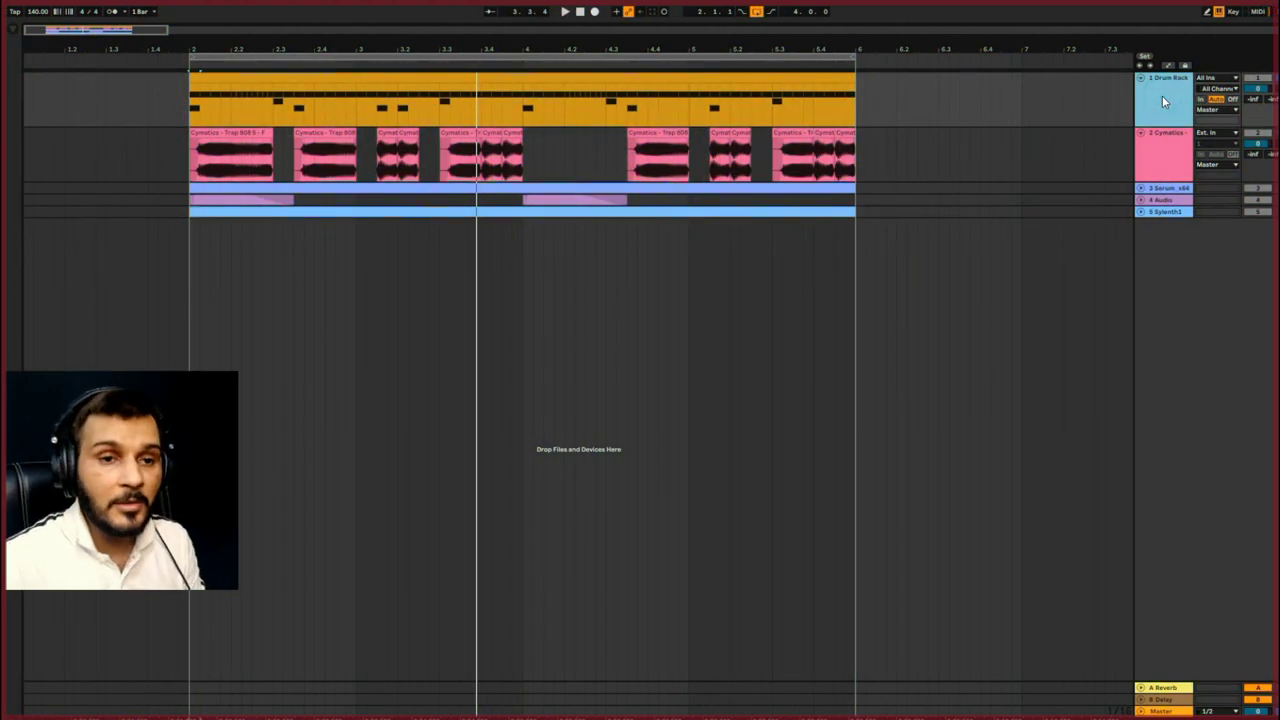
{"action": "key", "text": "ctrl+d"}
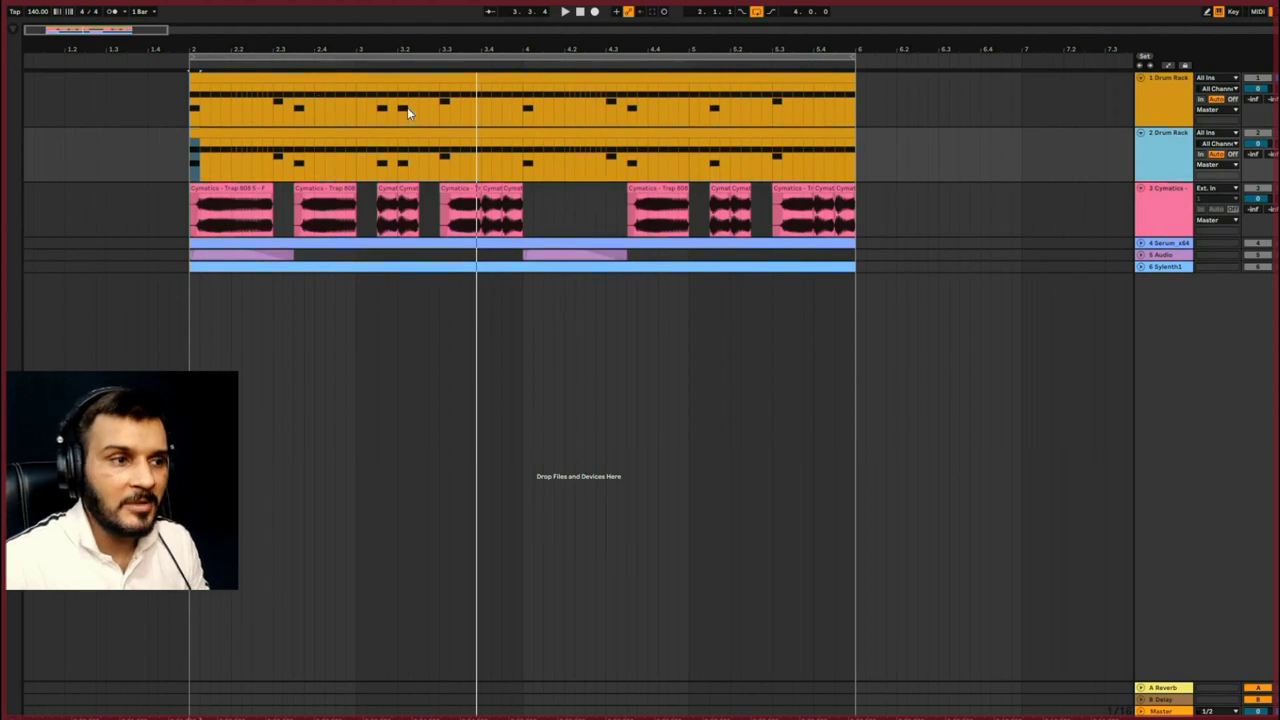
{"action": "double_click", "coordinate": [268, 77]}
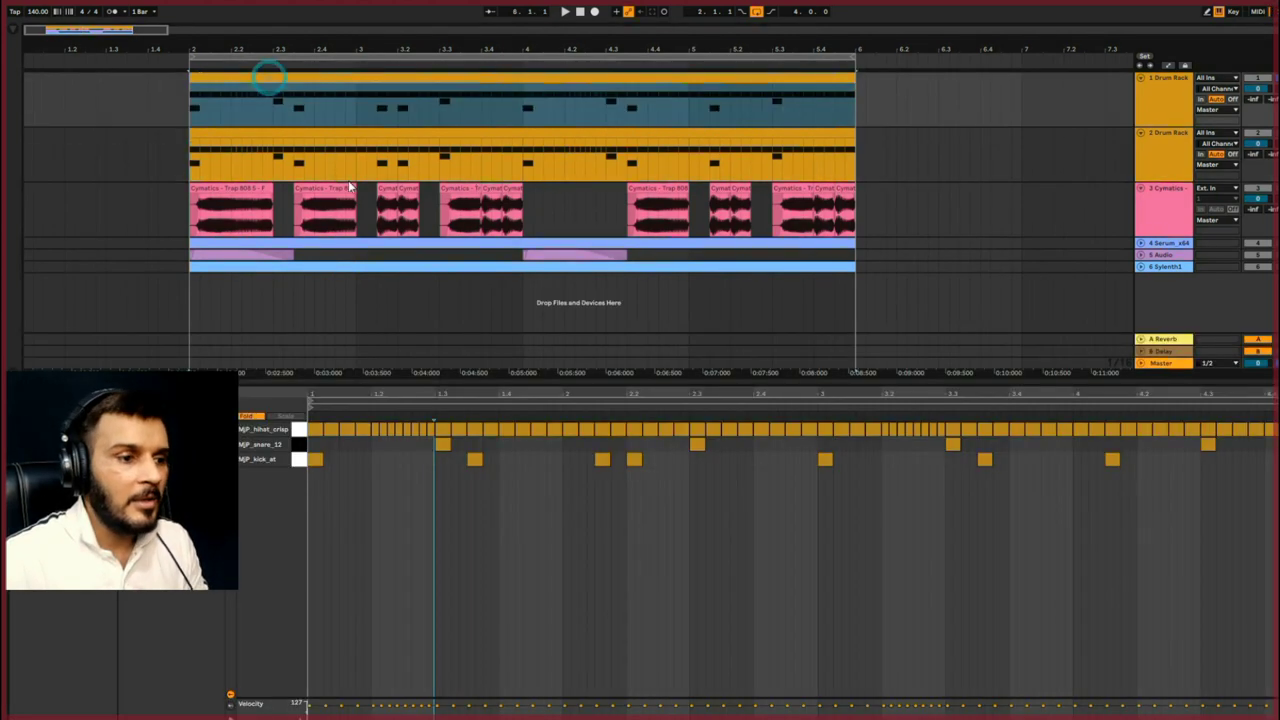
{"action": "left_click", "coordinate": [300, 428]}
{"action": "key", "text": "Delete"}
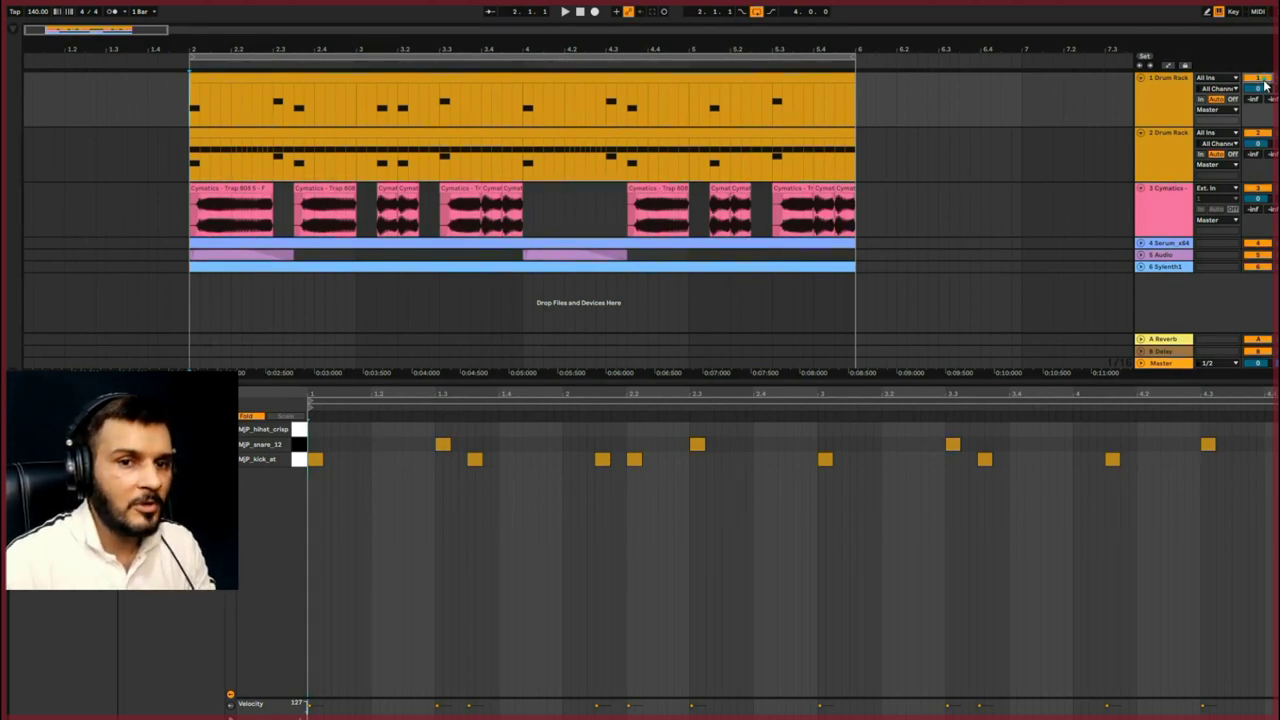
Rename the drum track without hi-hats Ref and colour both the track and its clip bright blue.
{"action": "left_click", "coordinate": [1183, 100]}
{"action": "key", "text": "ctrl+r"}
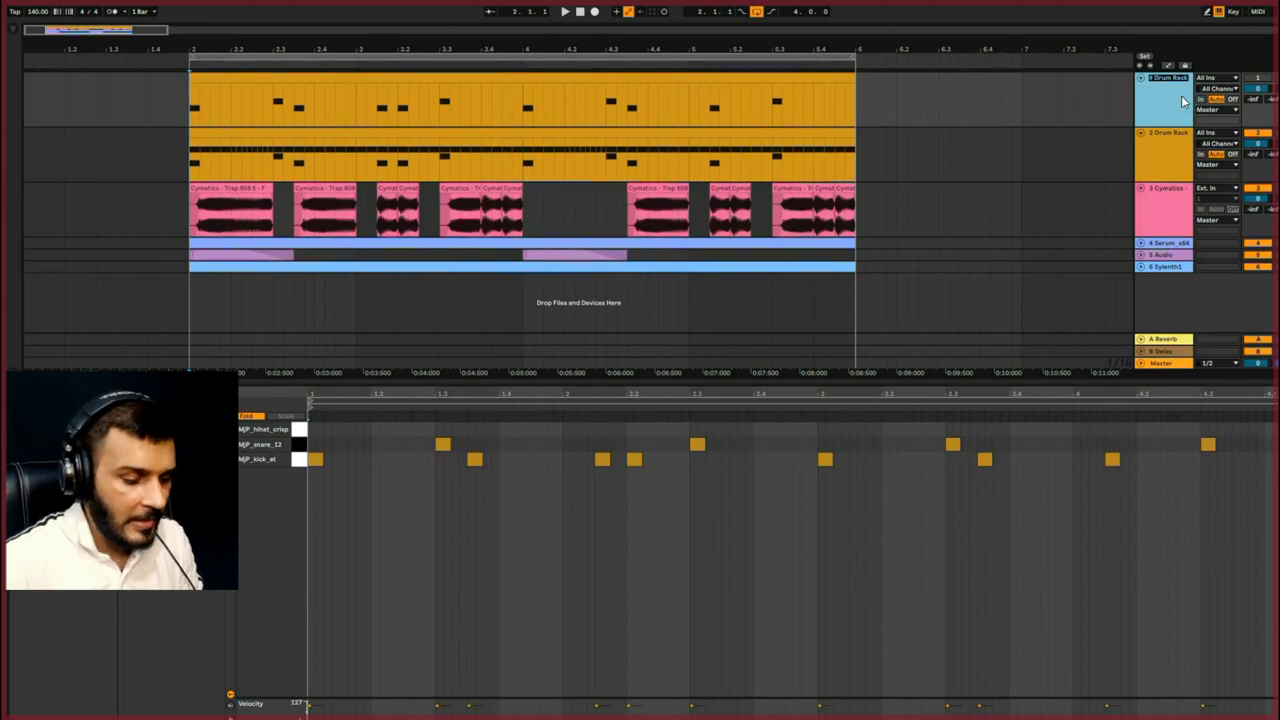
{"action": "type", "text": "Refr"}
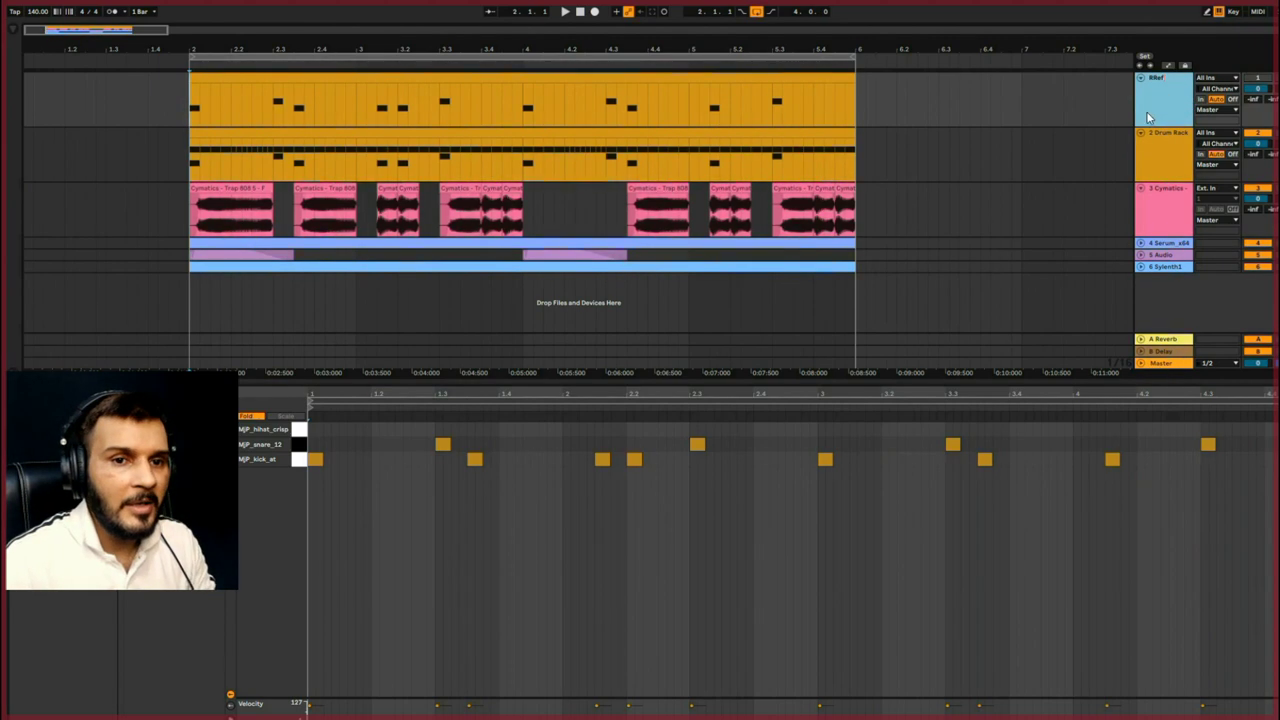
{"action": "right_click", "coordinate": [1148, 118]}
{"action": "left_click", "coordinate": [1205, 298]}
{"action": "right_click", "coordinate": [1165, 112]}
{"action": "left_click", "coordinate": [1250, 318]}
{"action": "right_click", "coordinate": [1160, 102]}
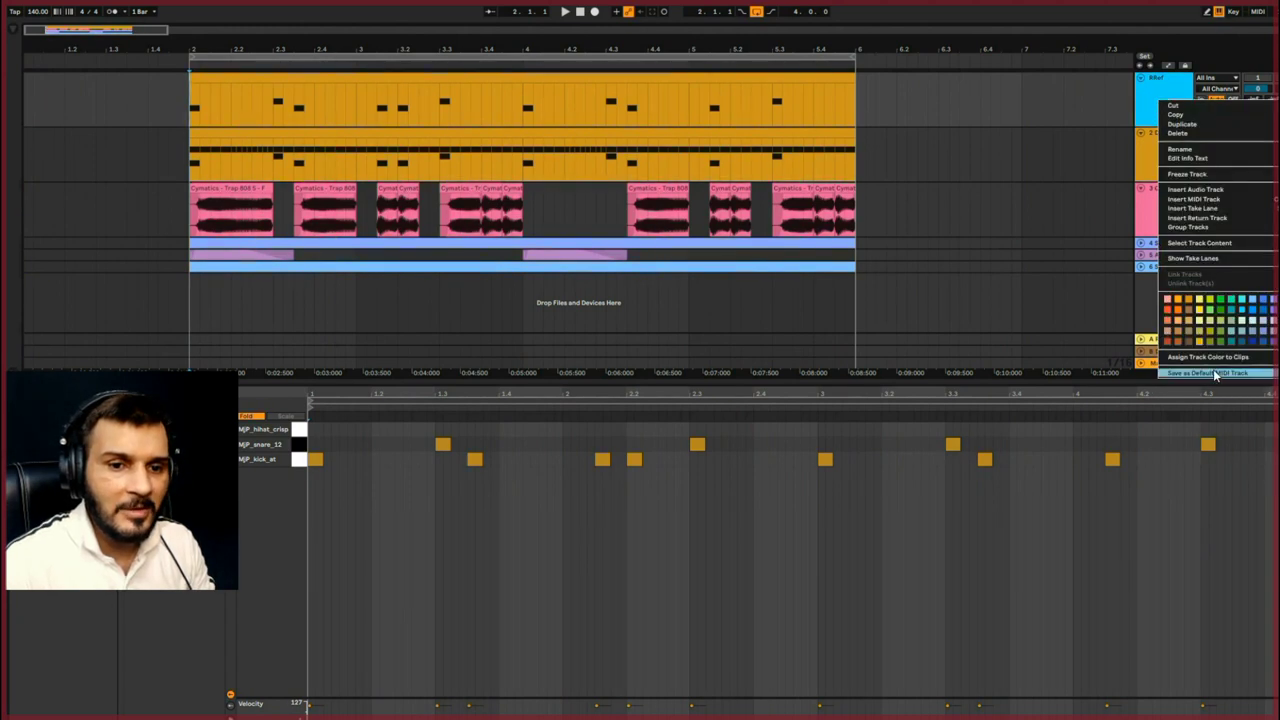
{"action": "left_click", "coordinate": [1215, 357]}
{"action": "key", "text": "ctrl+r"}
{"action": "type", "text": "Re"}
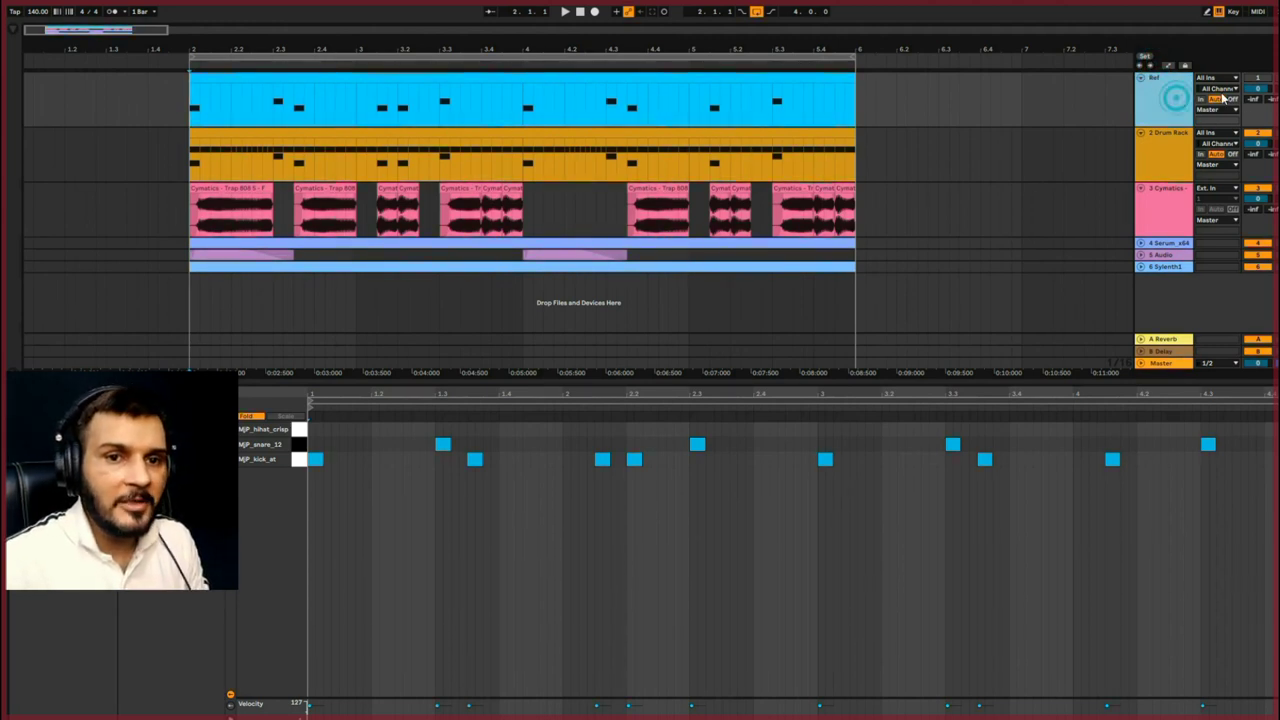
Search the audio effects for "compr" and add the Compressor to the Cymatics 808 track.
{"action": "left_click", "coordinate": [1128, 178]}
{"action": "left_click", "coordinate": [1164, 206]}
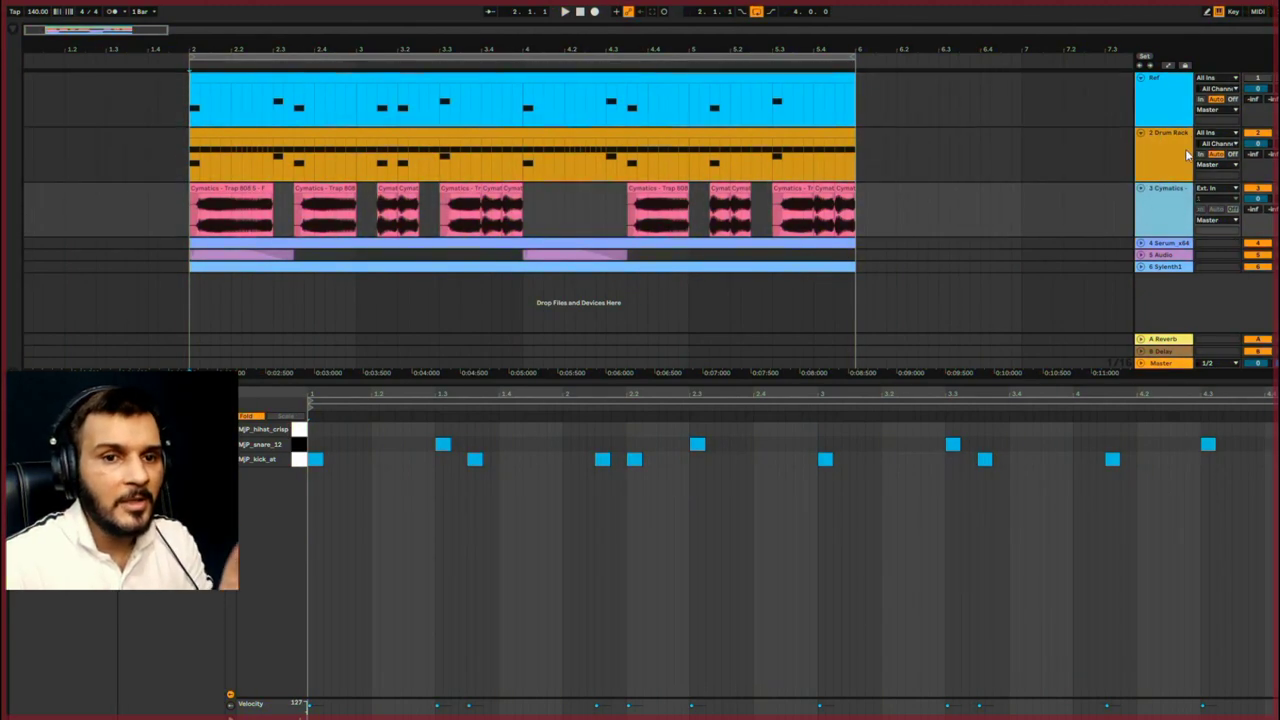
{"action": "left_click", "coordinate": [1167, 155]}
{"action": "left_click", "coordinate": [1173, 224]}
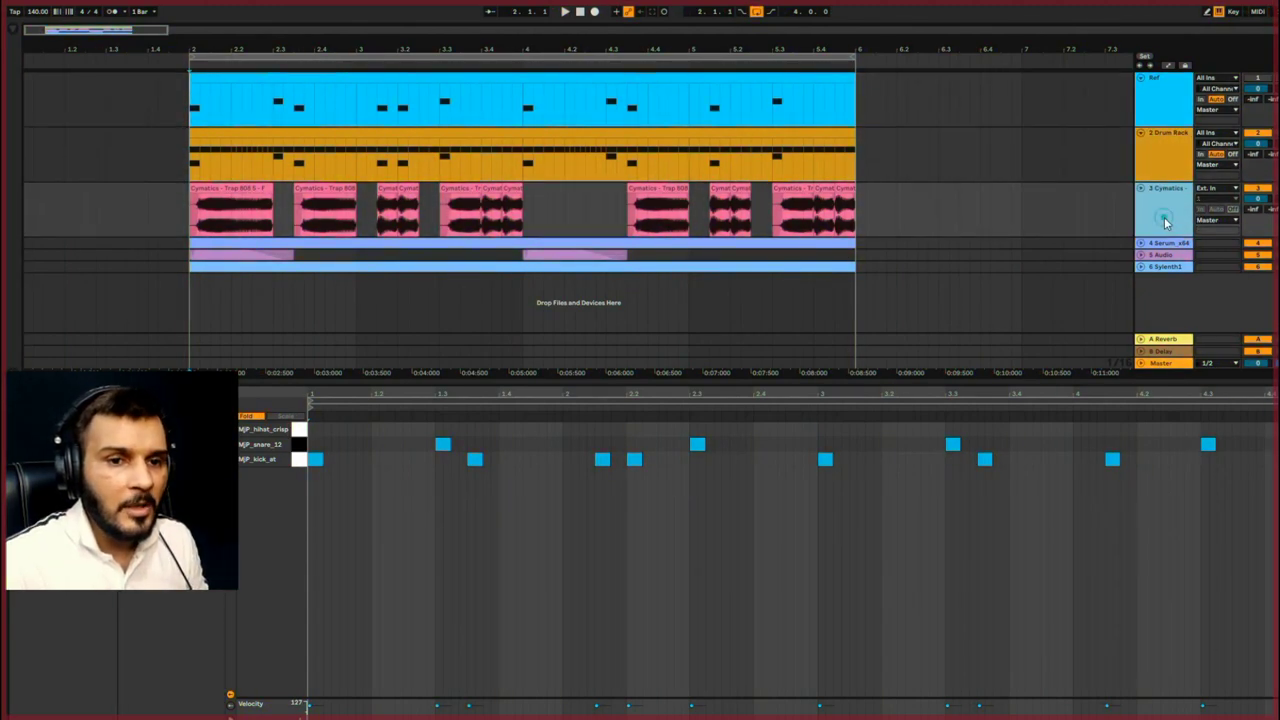
{"action": "left_click", "coordinate": [12, 36]}
{"action": "type", "text": "compr"}
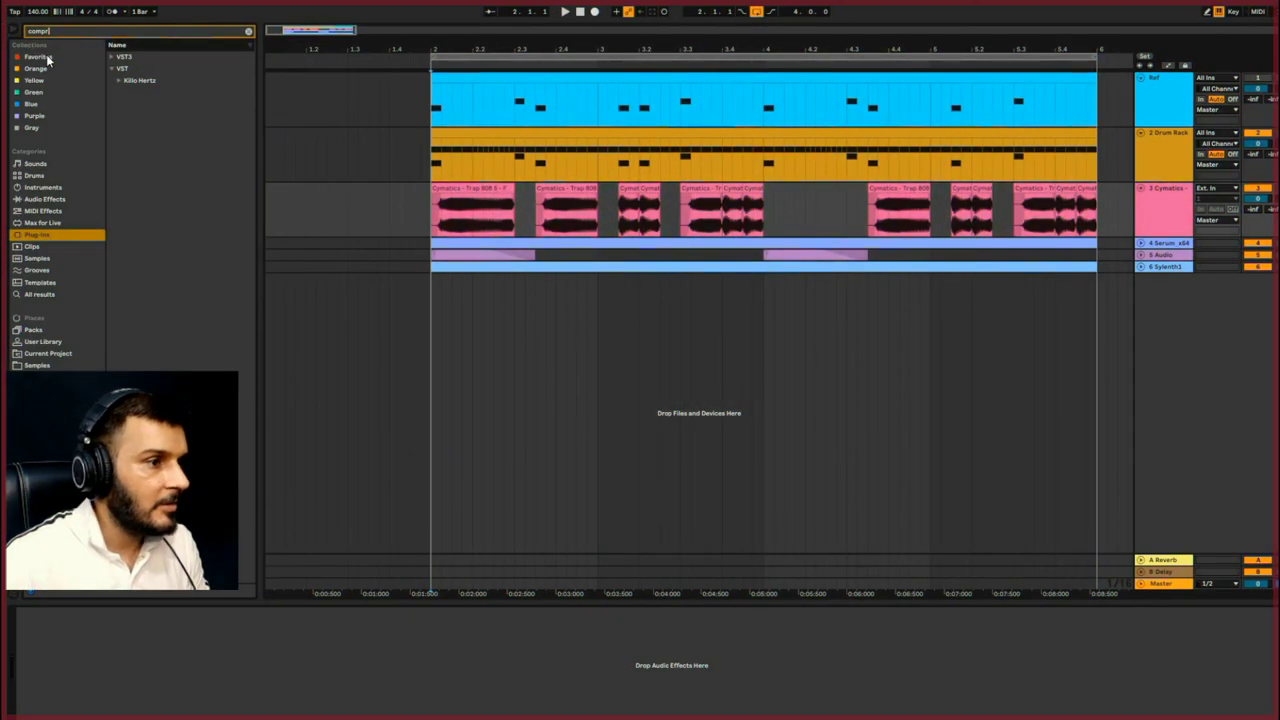
{"action": "left_click", "coordinate": [38, 57]}
{"action": "left_click", "coordinate": [44, 199]}
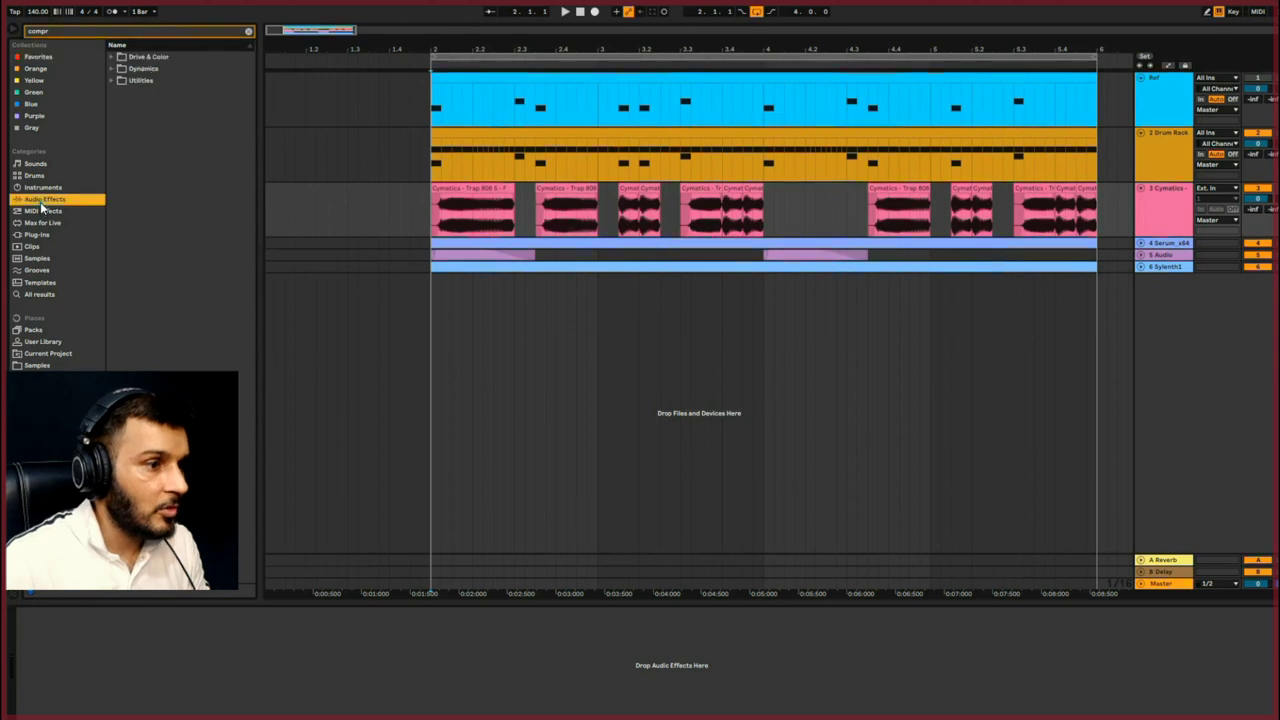
{"action": "left_click", "coordinate": [112, 69]}
{"action": "left_click_drag", "start_coordinate": [146, 81], "coordinate": [615, 190]}
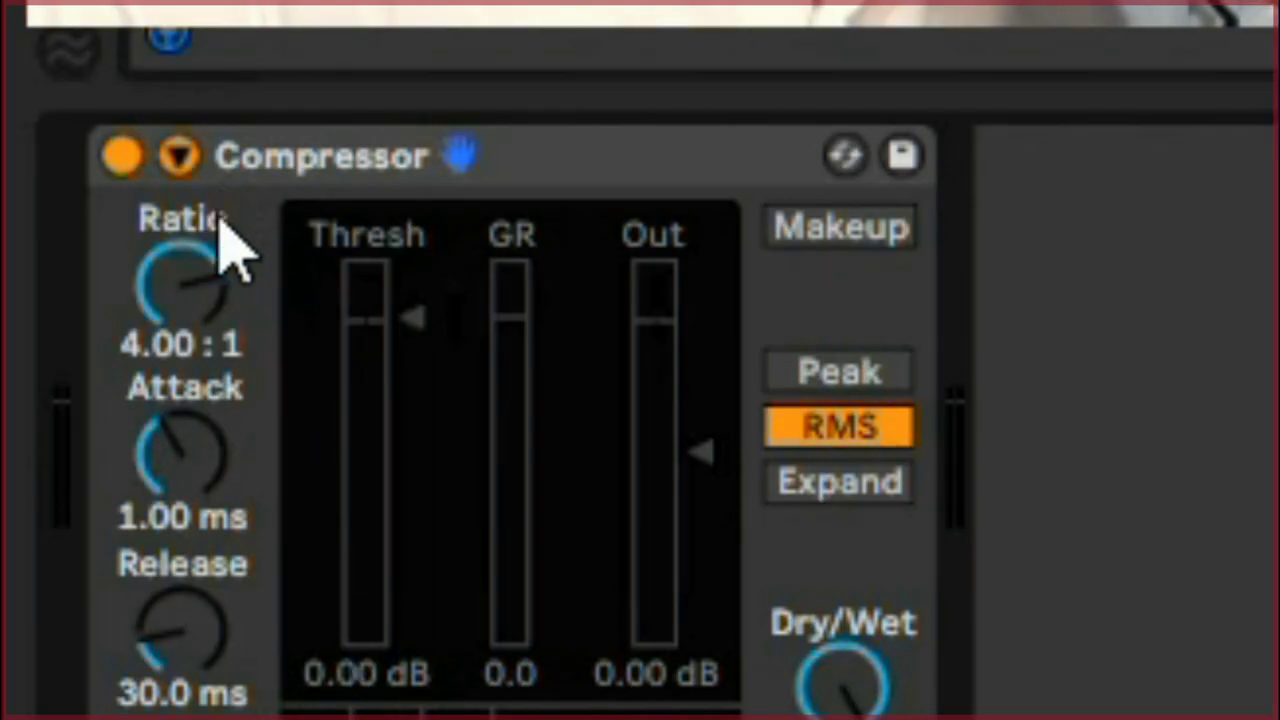
Sidechain the Compressor from the Ref track and set its threshold to about -25.5 dB and output to about 3.63 dB during playback.
{"action": "left_click", "coordinate": [178, 155]}
{"action": "left_click", "coordinate": [237, 227]}
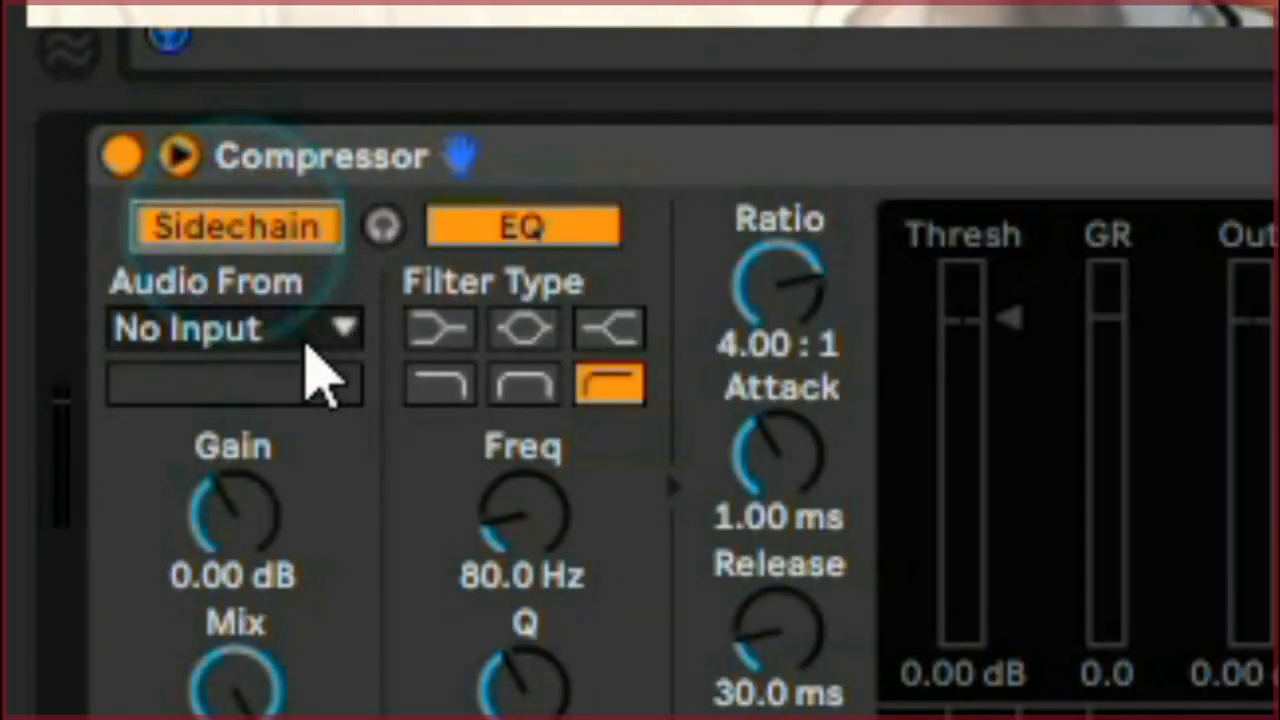
{"action": "left_click", "coordinate": [303, 332]}
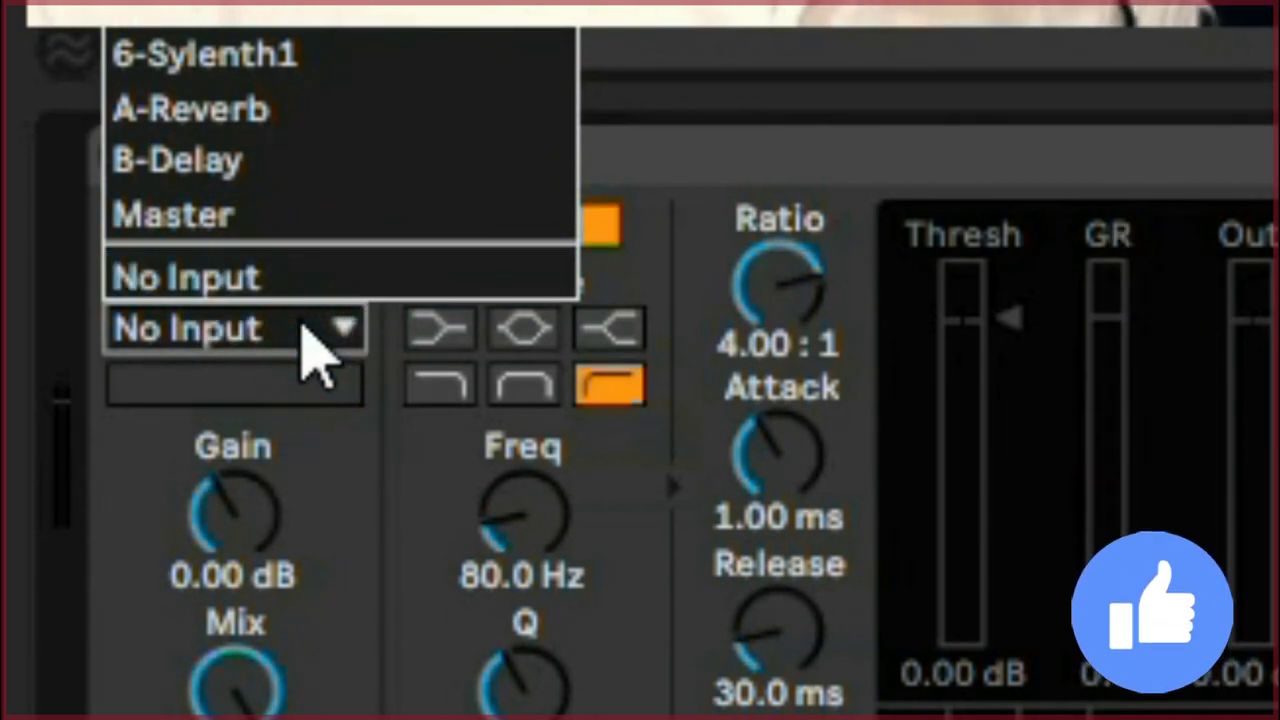
{"action": "key", "text": "Return"}
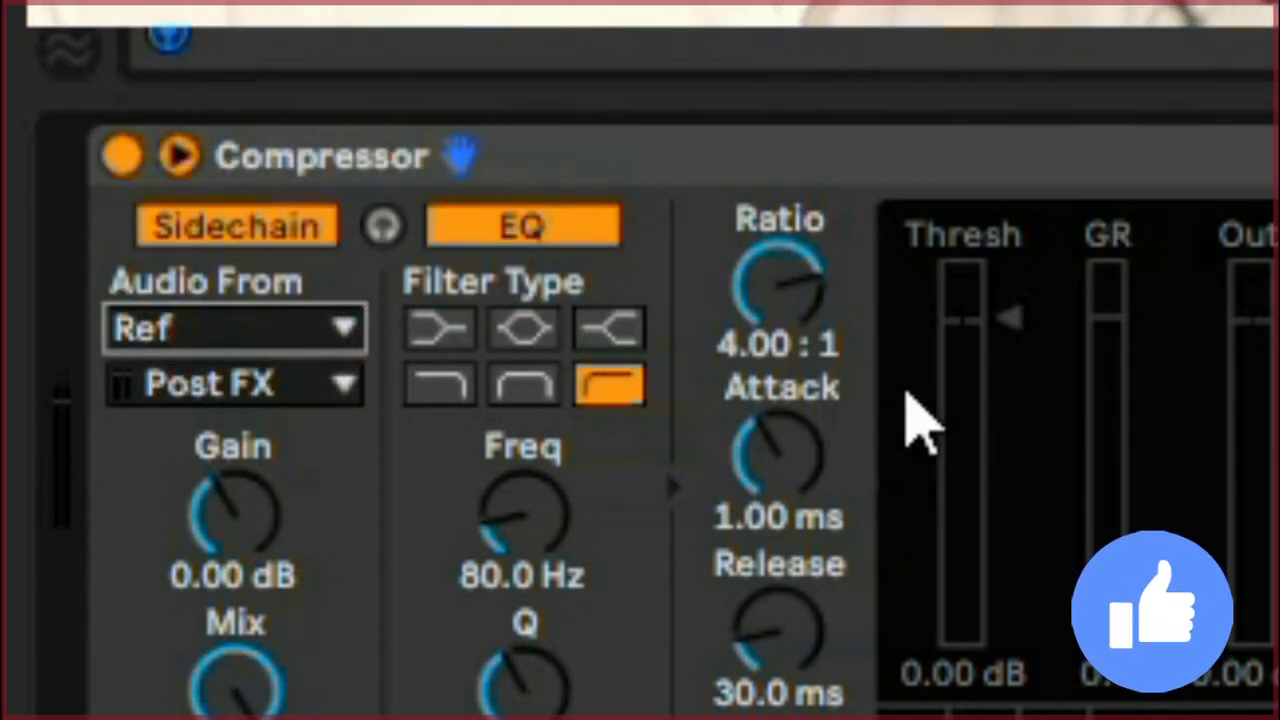
{"action": "left_click_drag", "start_coordinate": [1008, 318], "coordinate": [1006, 460]}
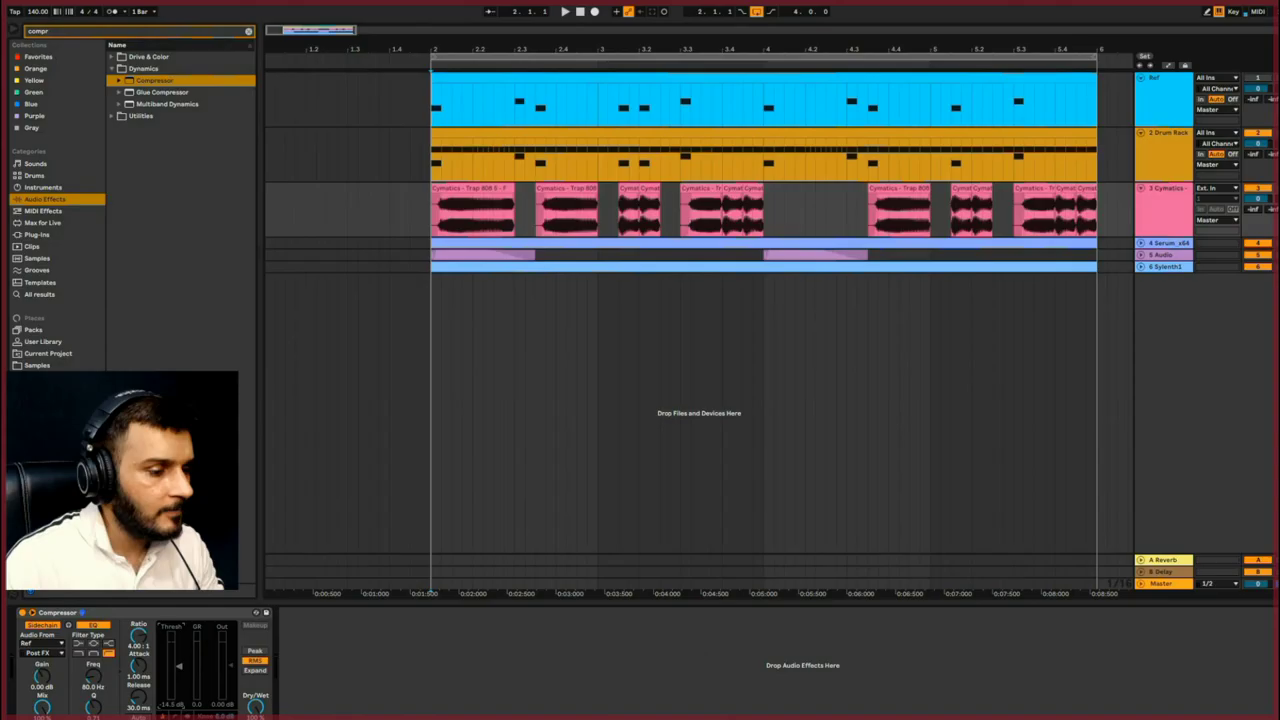
{"action": "key", "text": "space"}
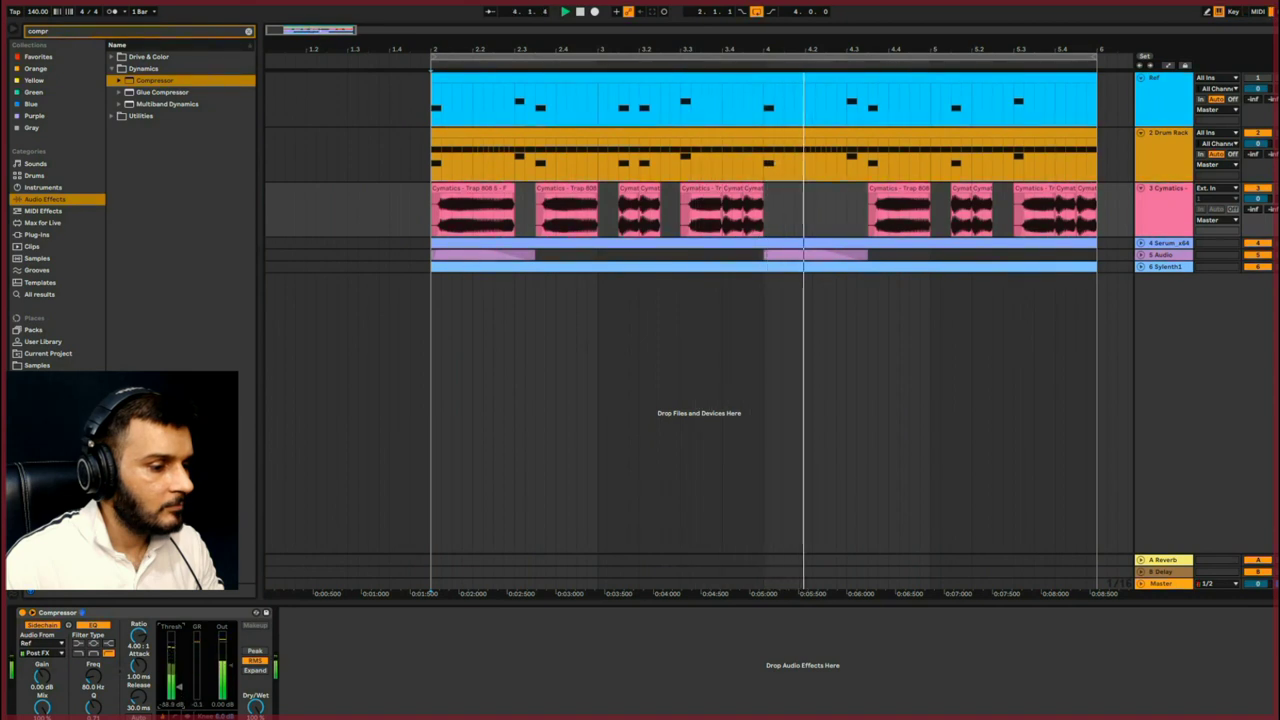
Copy the 808 track's sidechained Compressor onto the Serum, Sylenth1 and Audio tracks.
{"action": "left_click", "coordinate": [157, 614]}
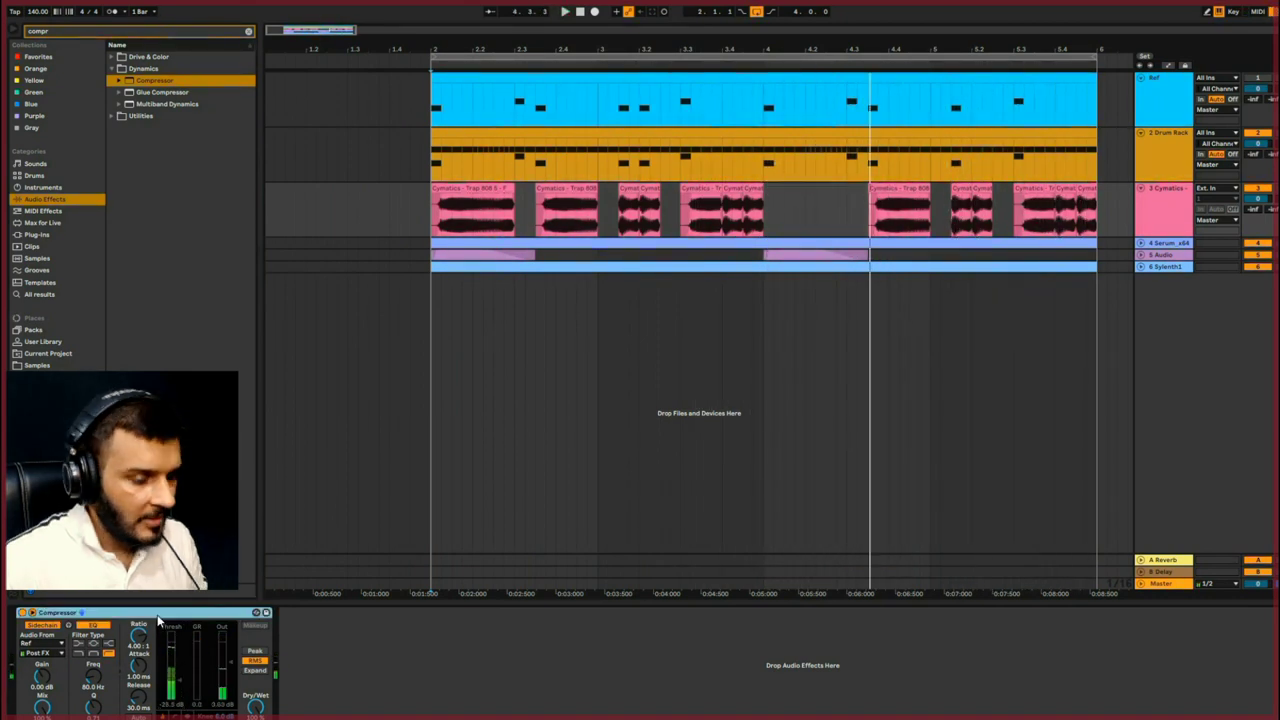
{"action": "left_click", "coordinate": [1163, 243]}
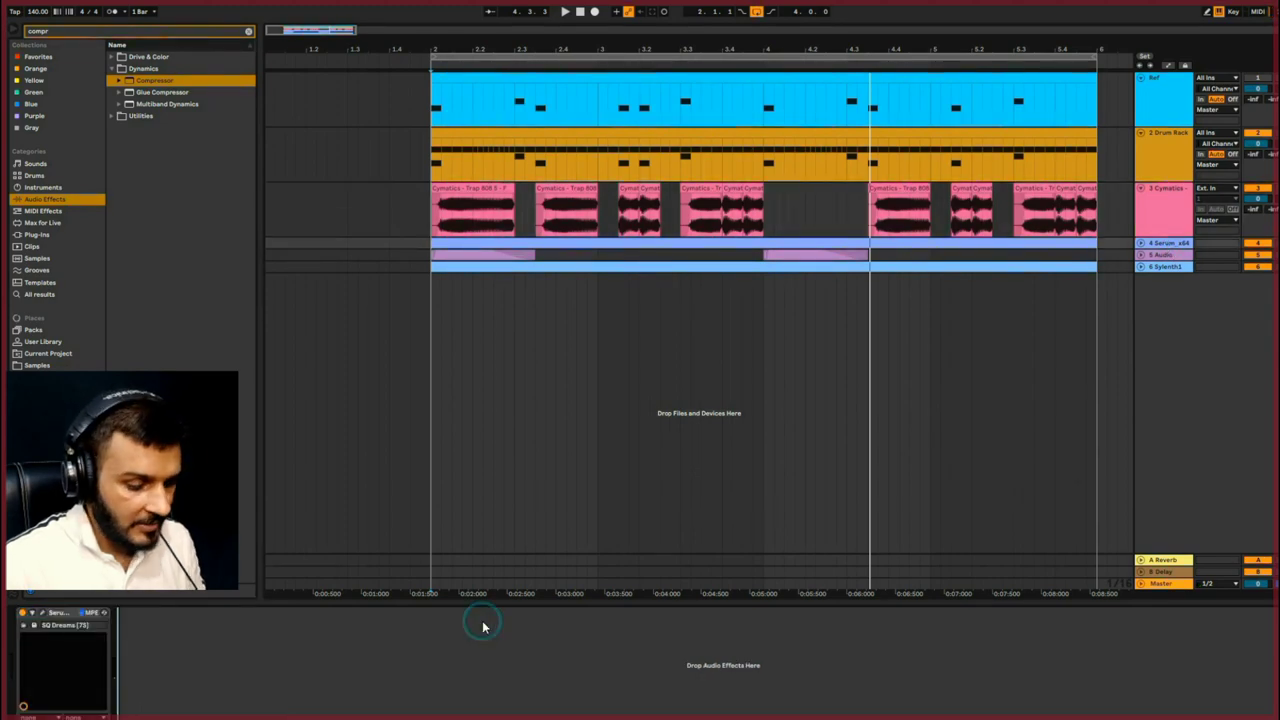
{"action": "key", "text": "ctrl+v"}
{"action": "left_click", "coordinate": [1166, 268]}
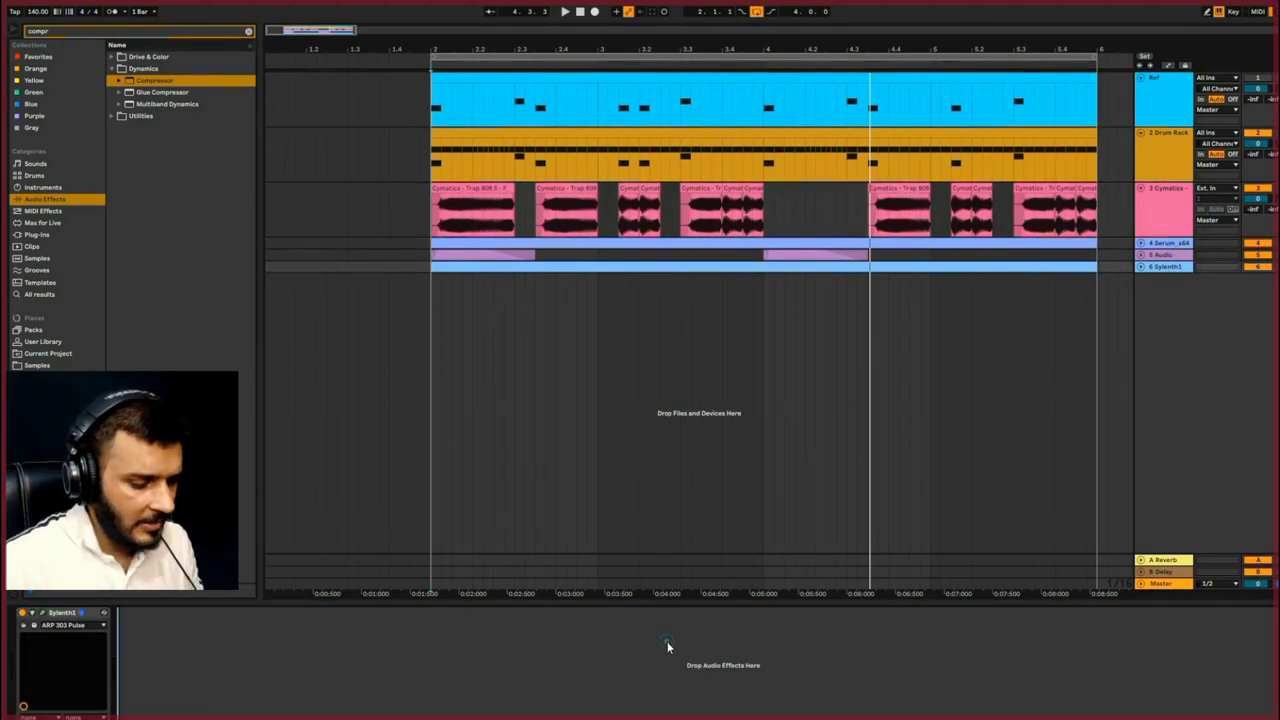
{"action": "left_click", "coordinate": [1171, 256]}
{"action": "left_click", "coordinate": [551, 688]}
{"action": "key", "text": "ctrl+v"}
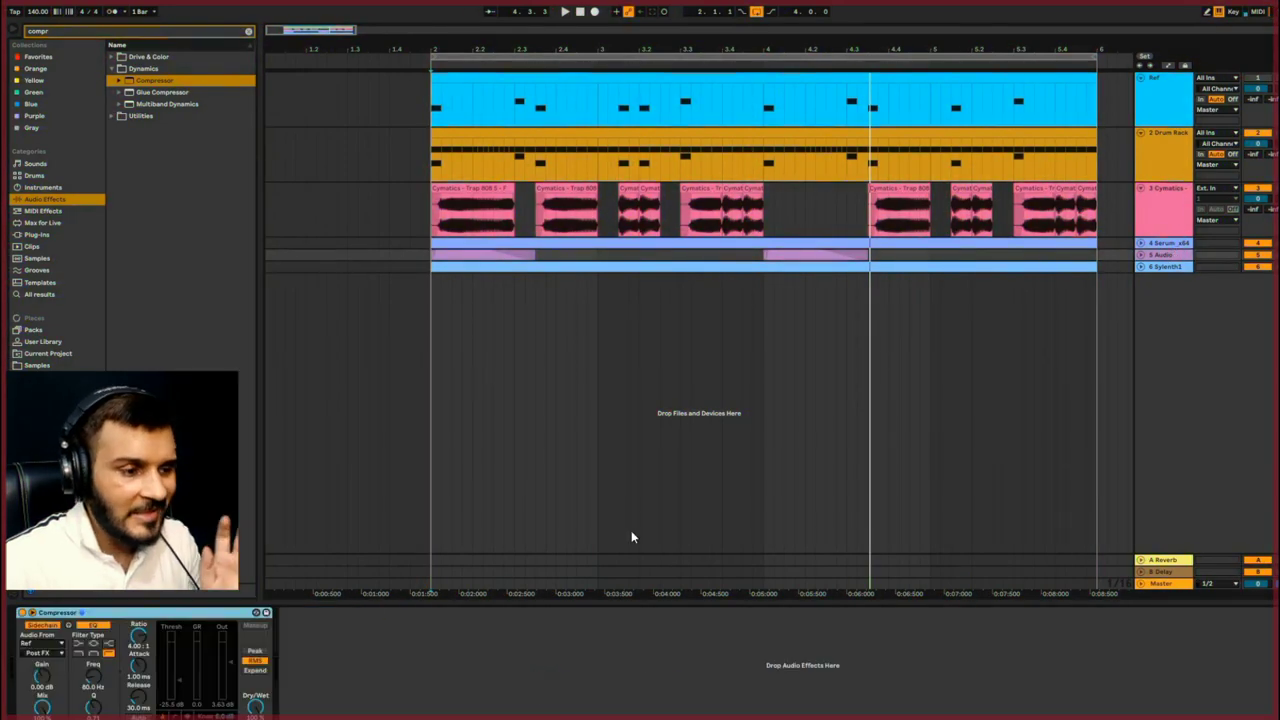
Play the beat from bar 2 to hear the sidechain compression on all layers.
{"action": "left_click", "coordinate": [429, 320]}
{"action": "key", "text": "space"}
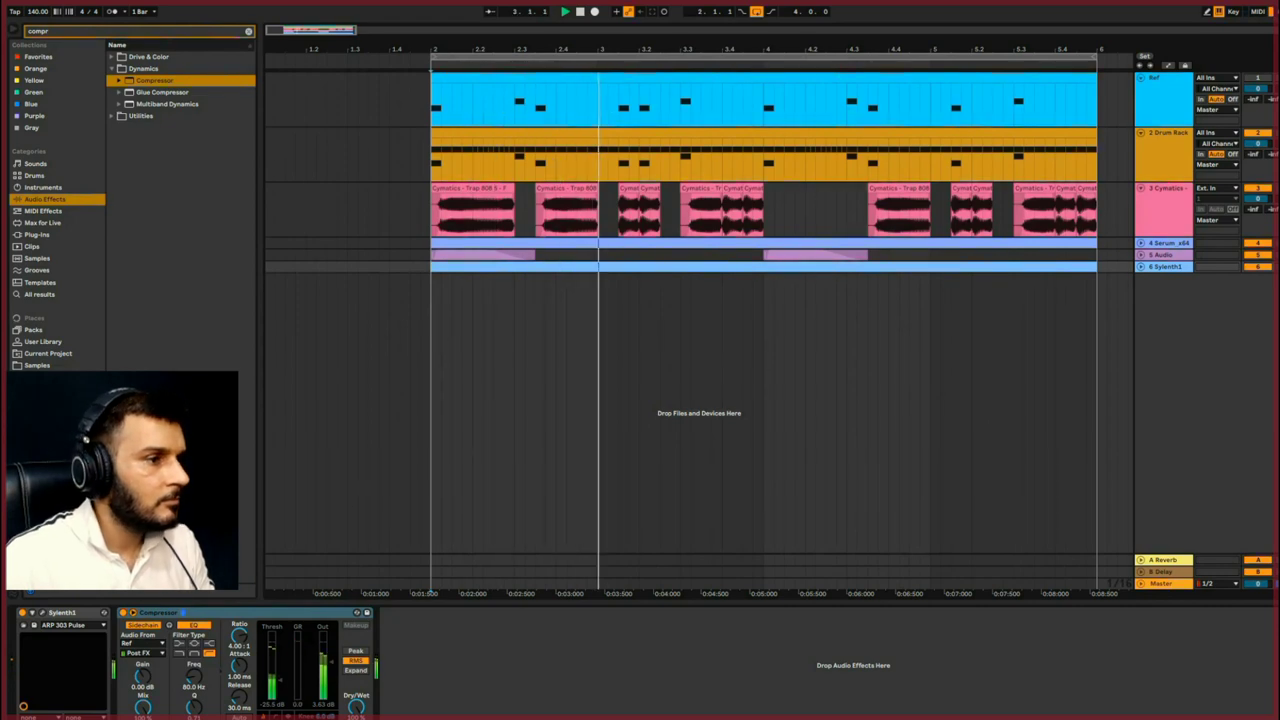
{"action": "key", "text": "space"}
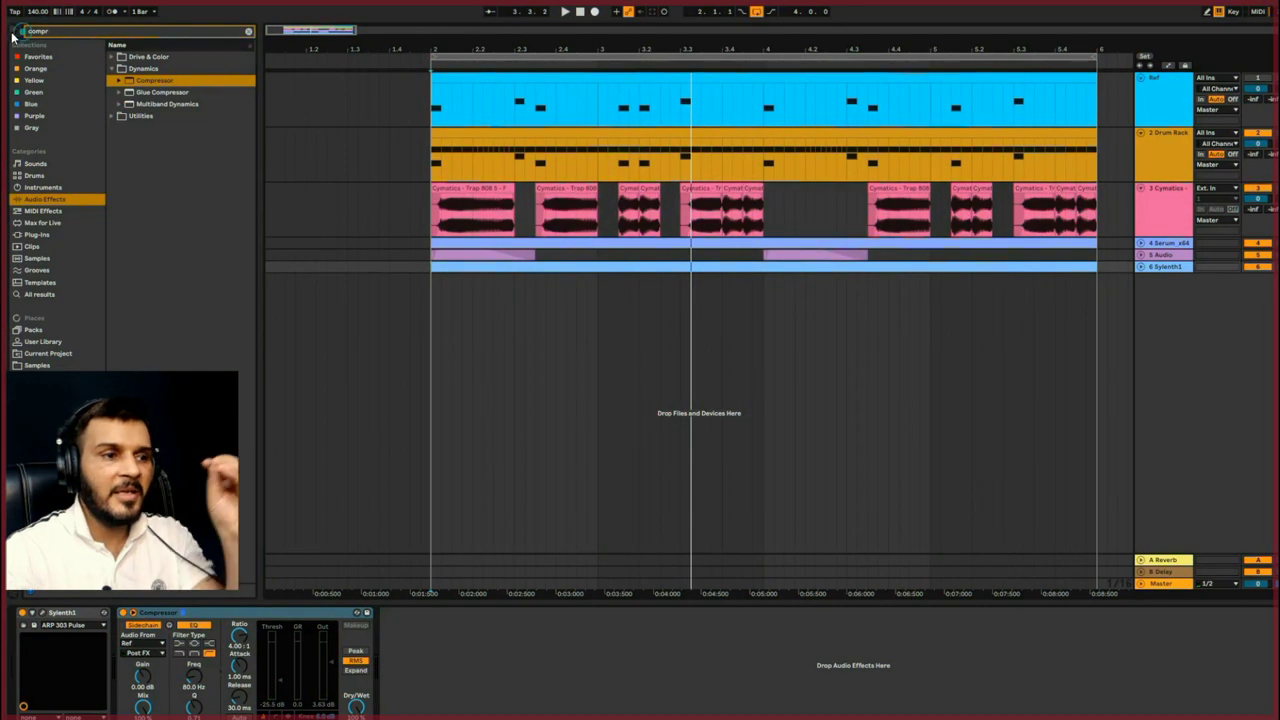
Hide the browser and collapse the Cymatics 808, Drum Rack and Ref tracks.
{"action": "left_click", "coordinate": [12, 37]}
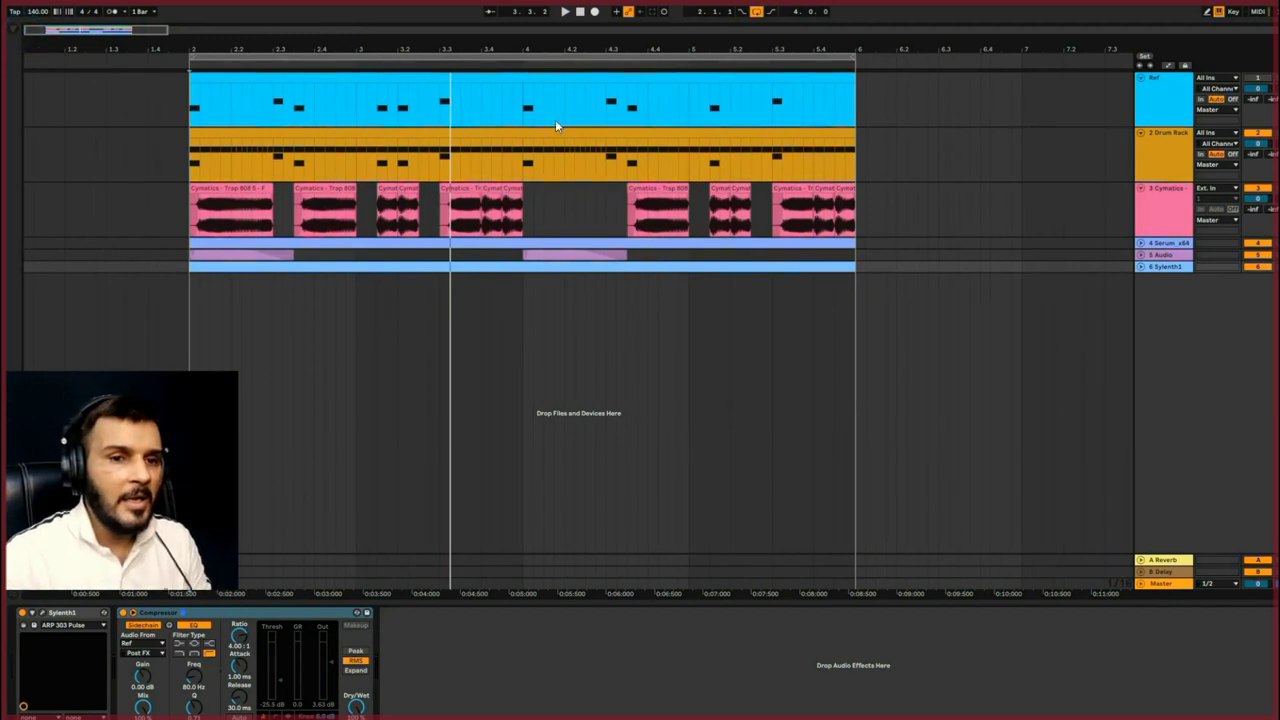
{"action": "left_click", "coordinate": [1141, 189]}
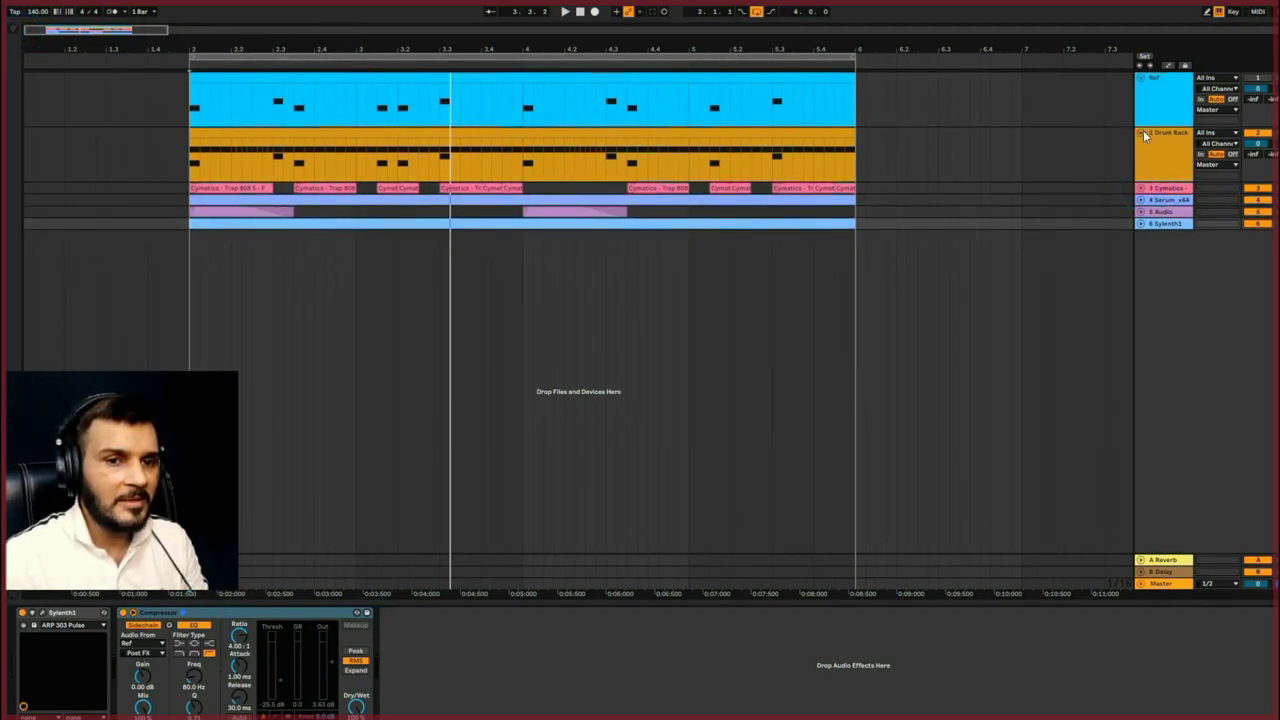
{"action": "left_click", "coordinate": [1141, 132]}
{"action": "left_click", "coordinate": [1141, 80]}
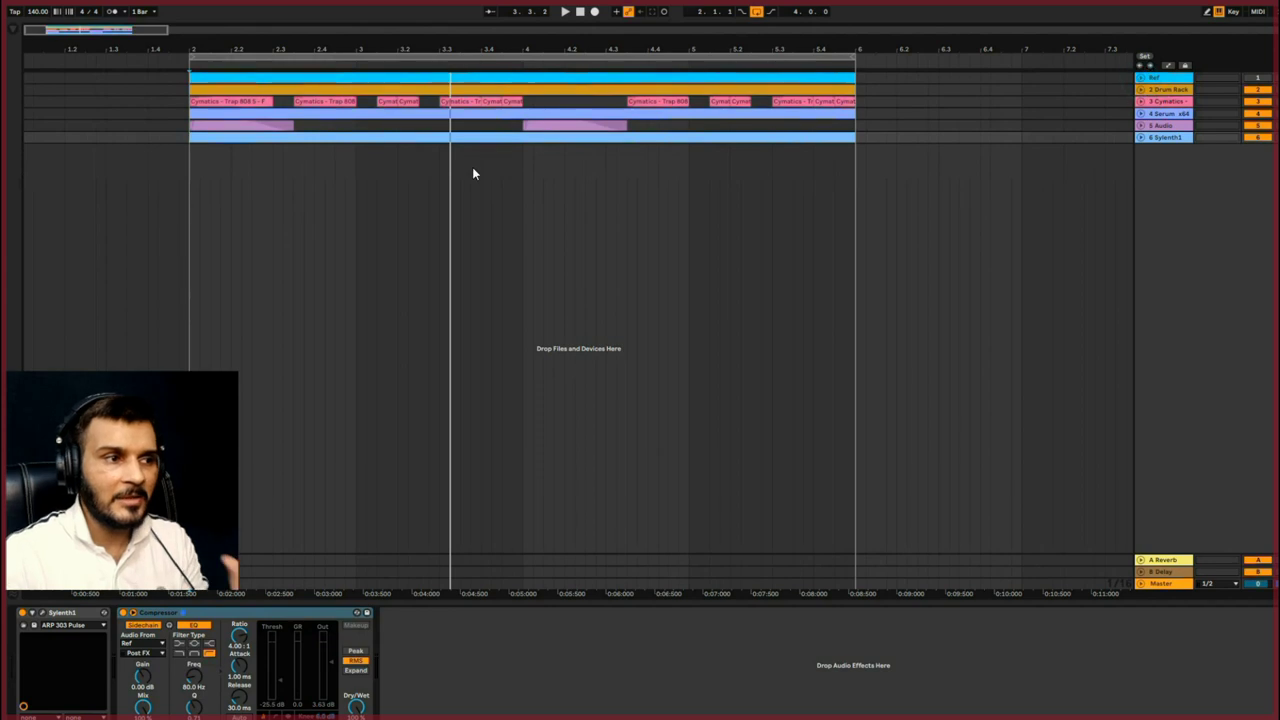